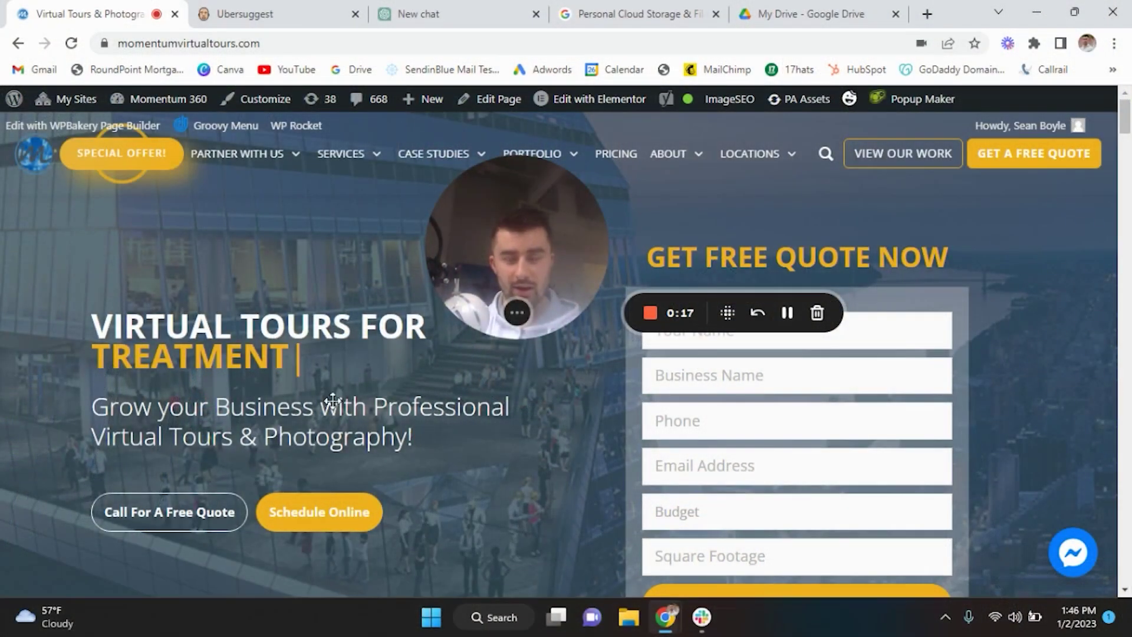
# Bring up the Ubersuggest traffic overview for virtuance.com and scroll through it.
pyautogui.moveTo(570, 302); pyautogui.dragTo(157, 497)
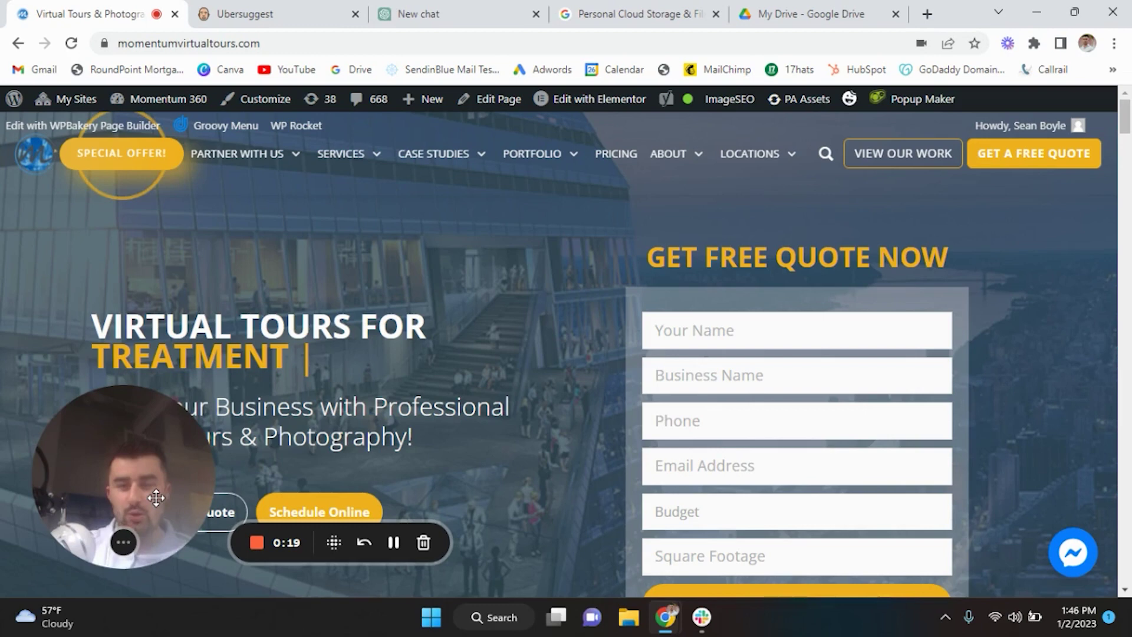
pyautogui.click(123, 541)
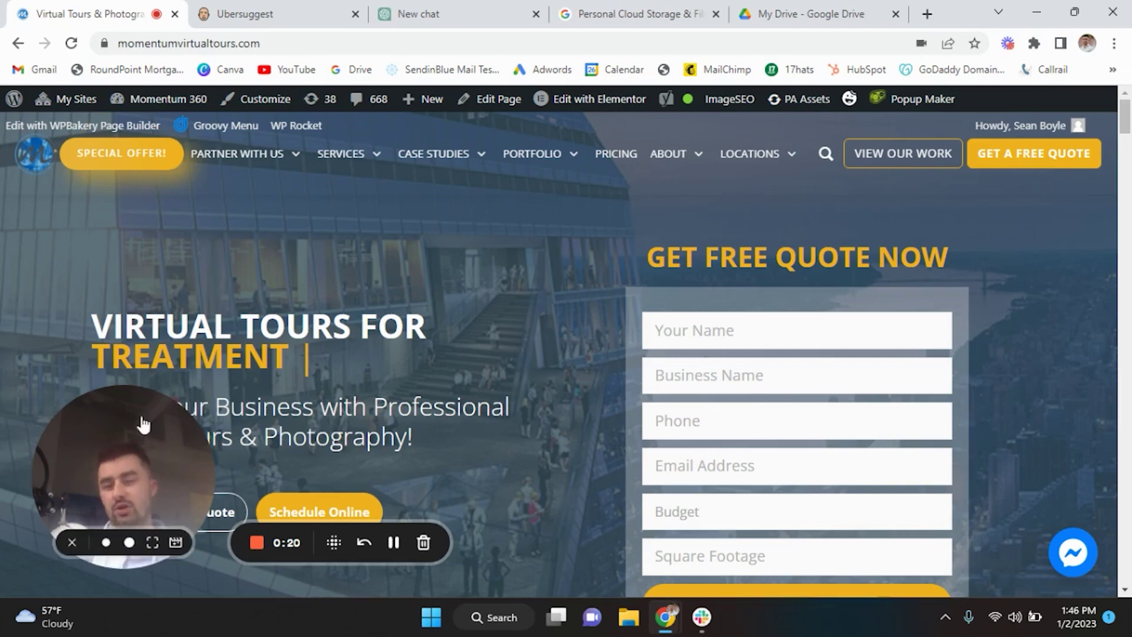
pyautogui.click(71, 543)
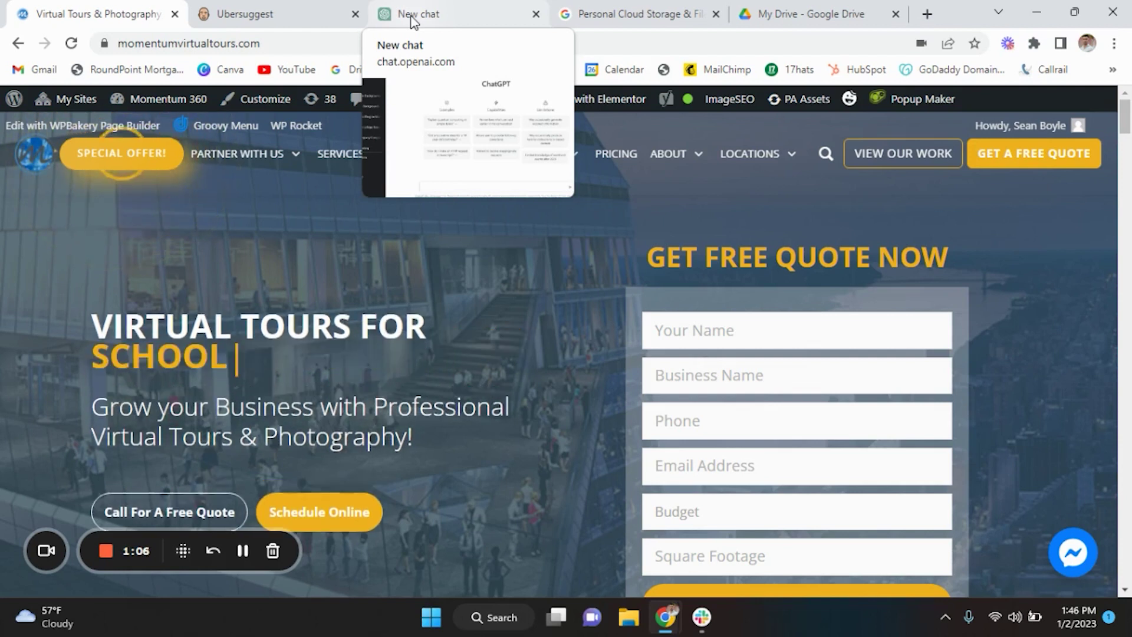
pyautogui.click(281, 5)
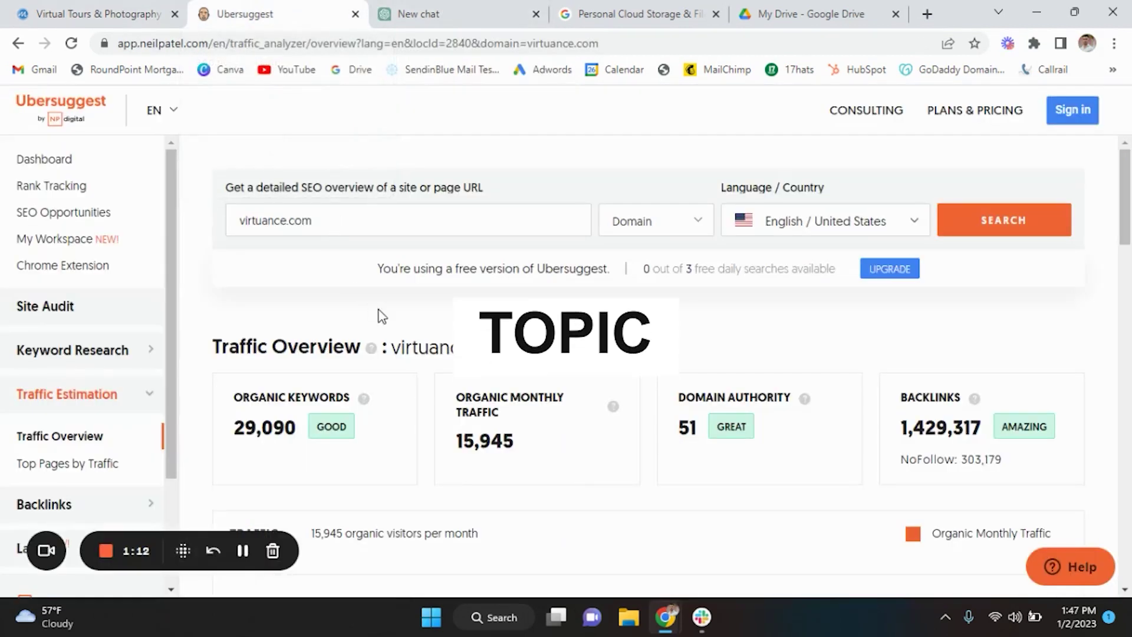
pyautogui.scroll(-2, 380, 316)
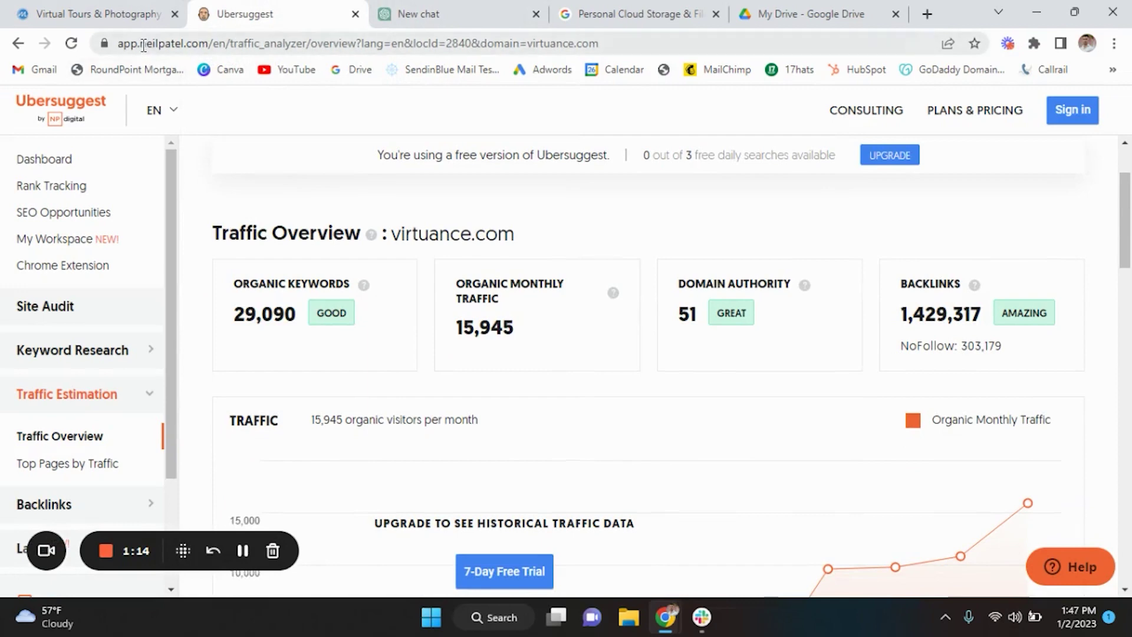
pyautogui.scroll(2, 412, 234)
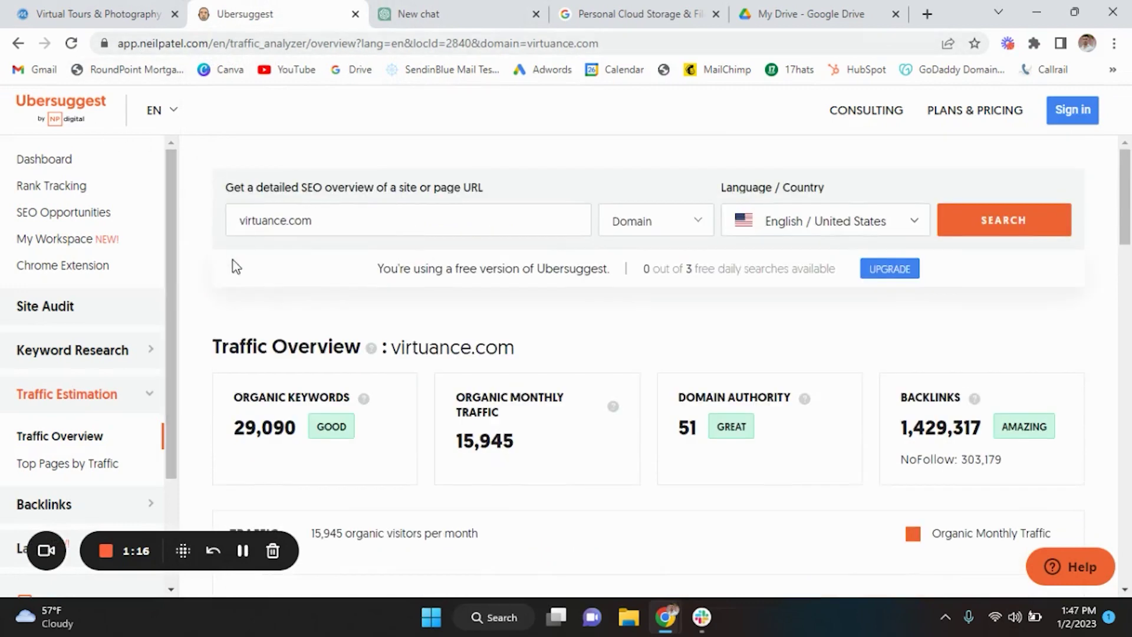
pyautogui.scroll(-1, 299, 287)
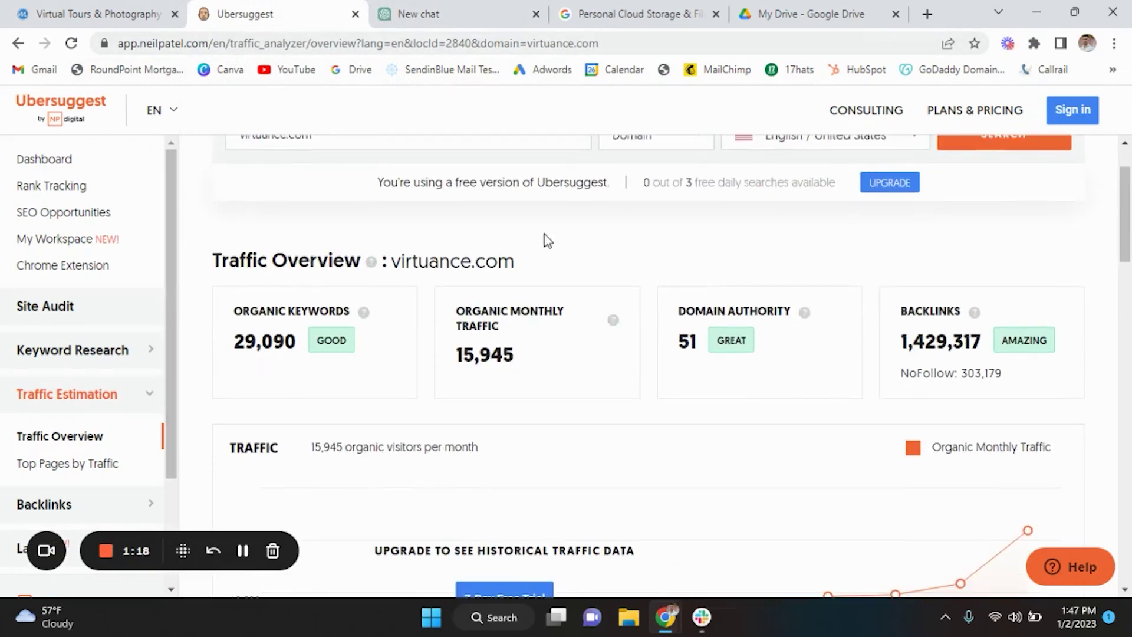
pyautogui.scroll(-12, 570, 257)
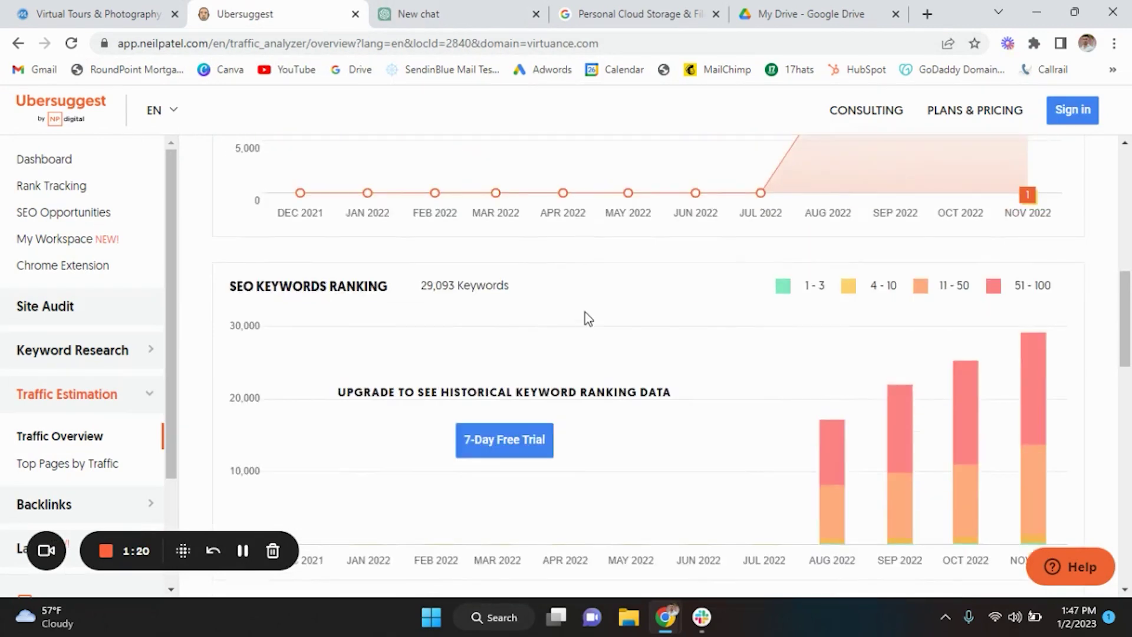
pyautogui.scroll(-10, 585, 317)
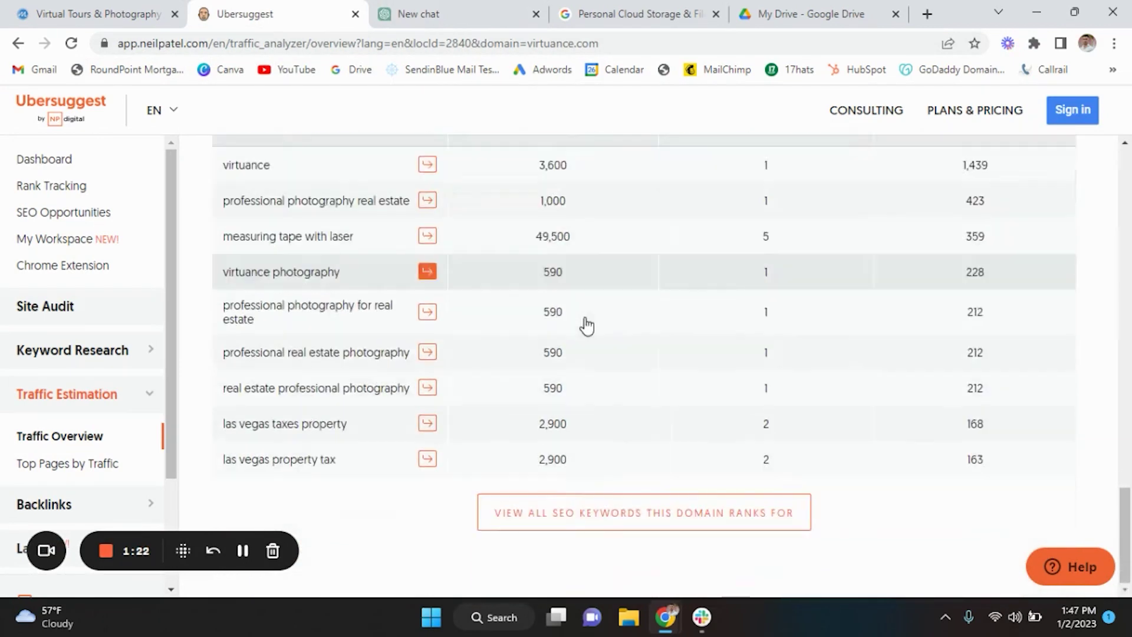
# Open the full list of SEO keywords virtuance.com ranks for and scan through it.
pyautogui.click(576, 516)
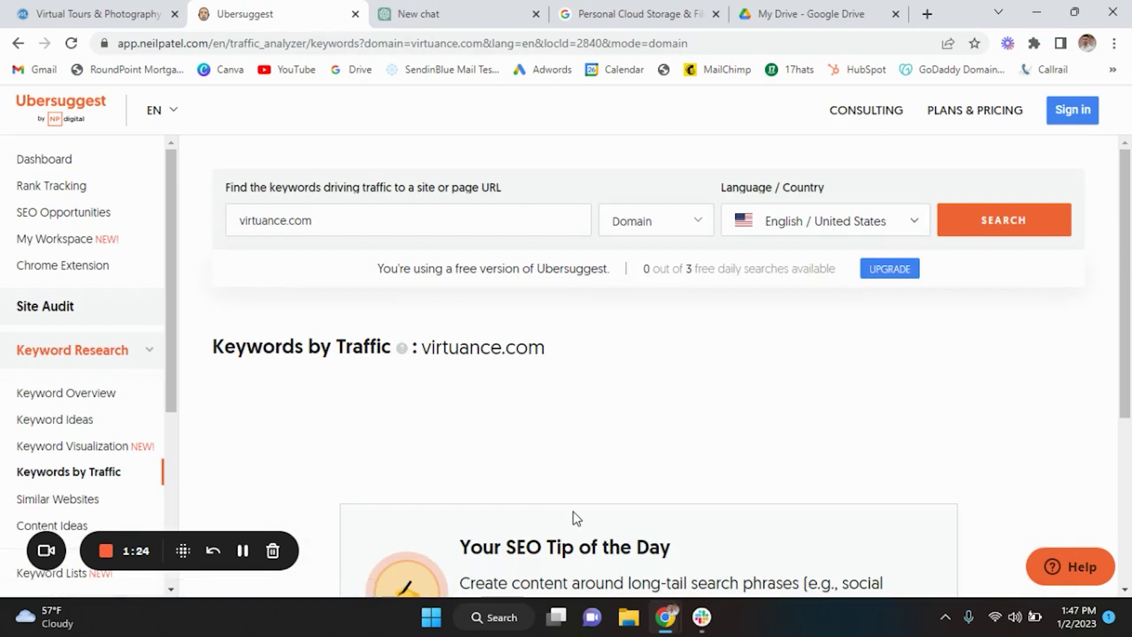
pyautogui.scroll(-5, 576, 517)
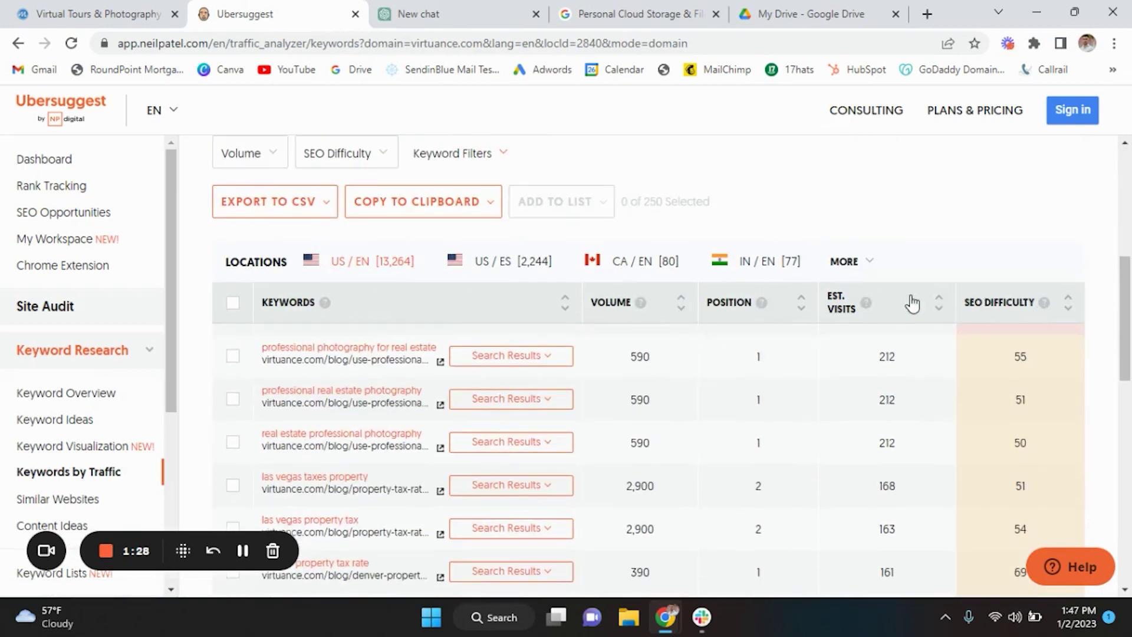
pyautogui.scroll(1, 683, 405)
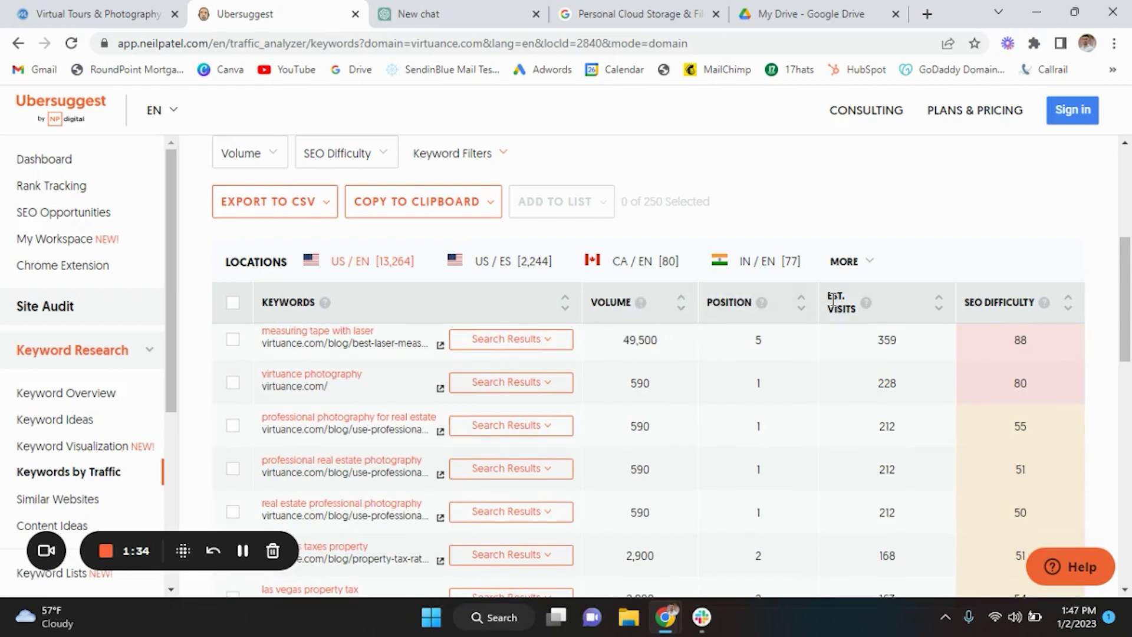
pyautogui.moveTo(867, 304)
pyautogui.scroll(-10, 992, 419)
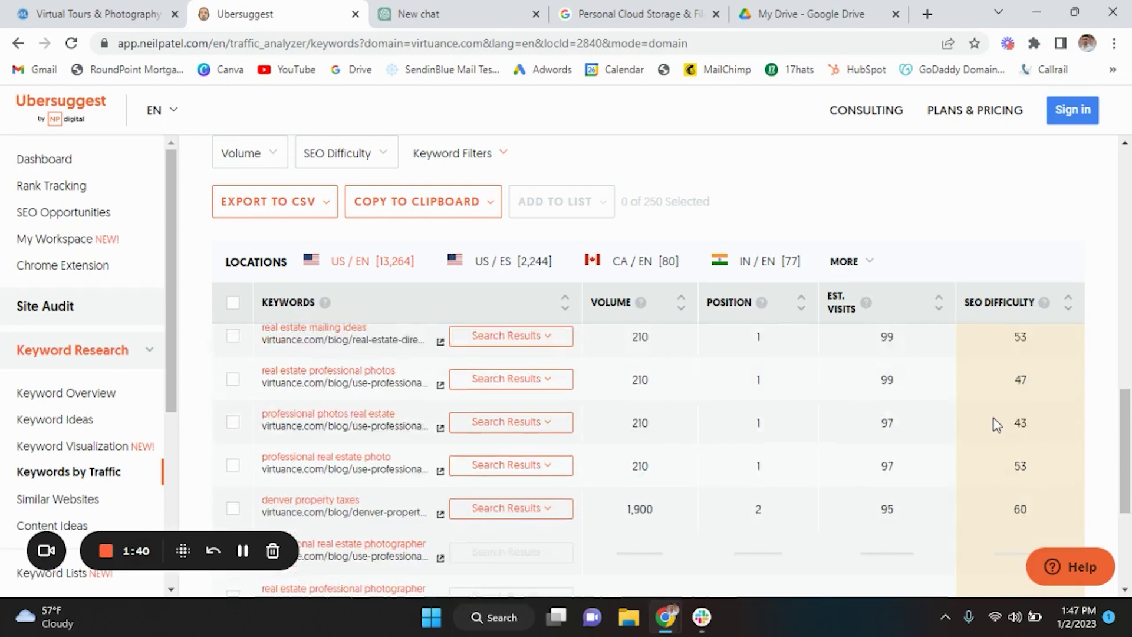
pyautogui.scroll(-3, 992, 418)
pyautogui.scroll(5, 713, 451)
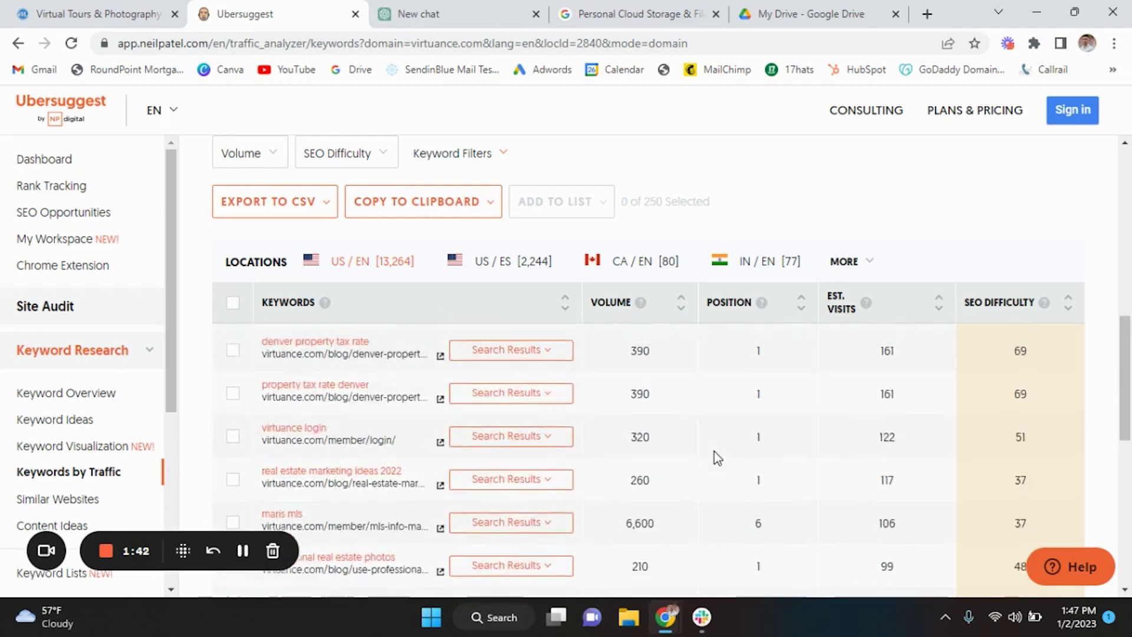
pyautogui.scroll(8, 713, 451)
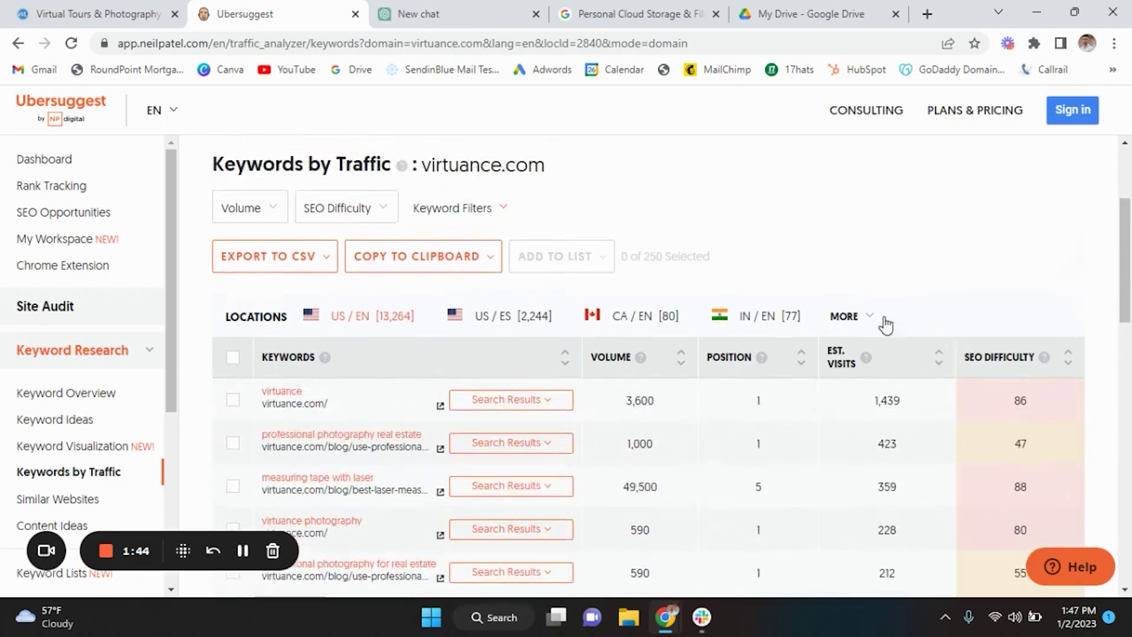
pyautogui.scroll(-5, 684, 434)
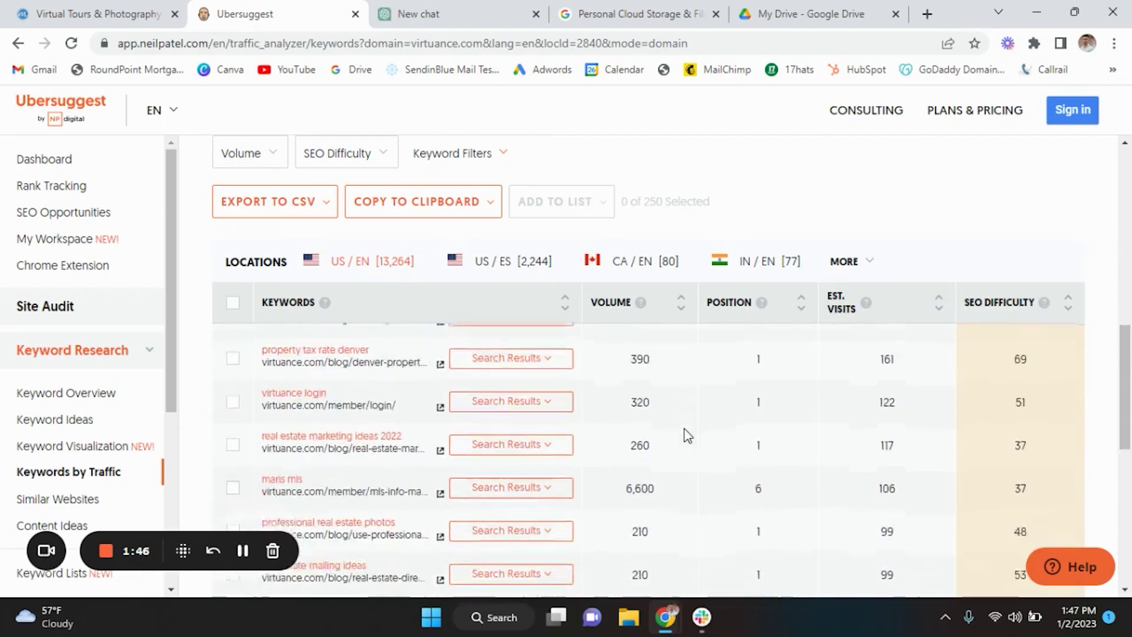
pyautogui.scroll(-5, 684, 428)
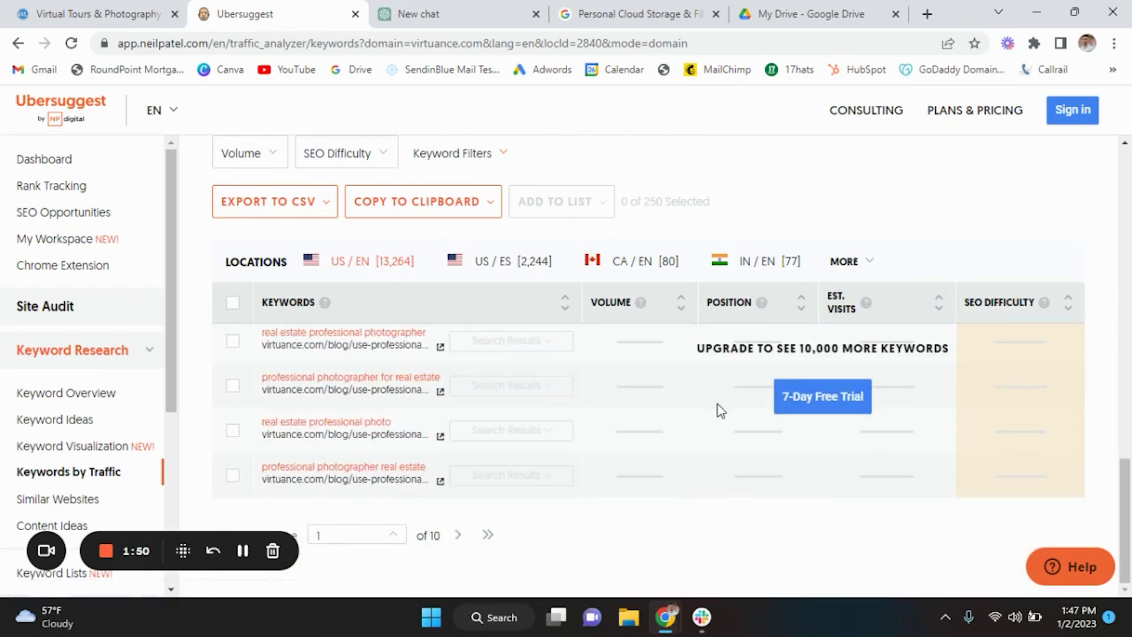
pyautogui.scroll(7, 717, 404)
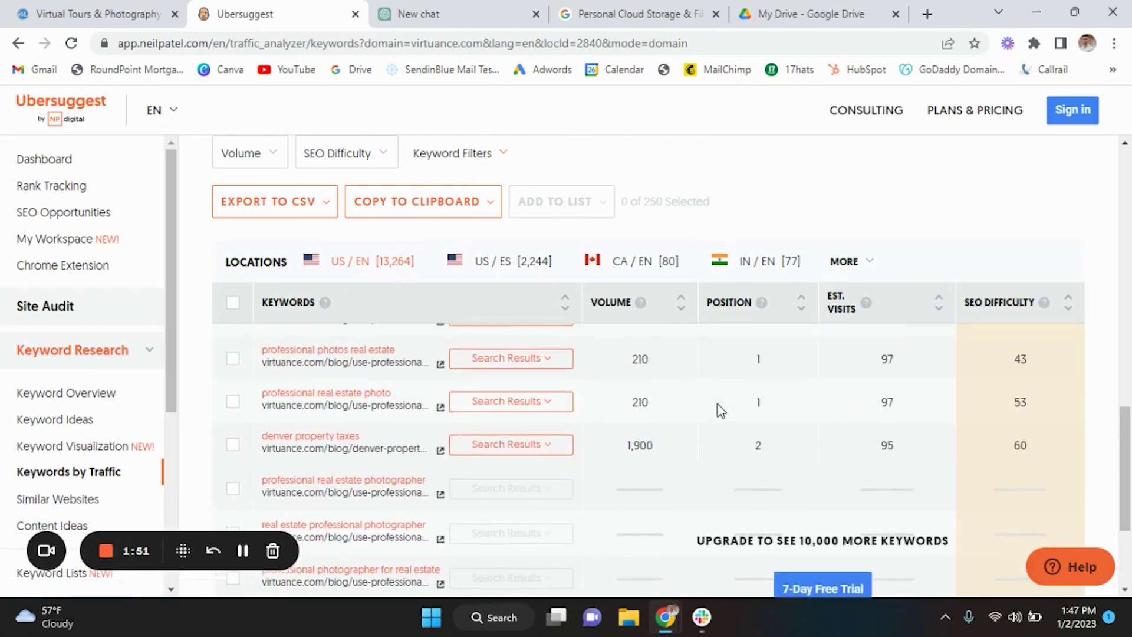
# Sort the keyword table by search volume, highest first, and review the top entries.
pyautogui.click(683, 304)
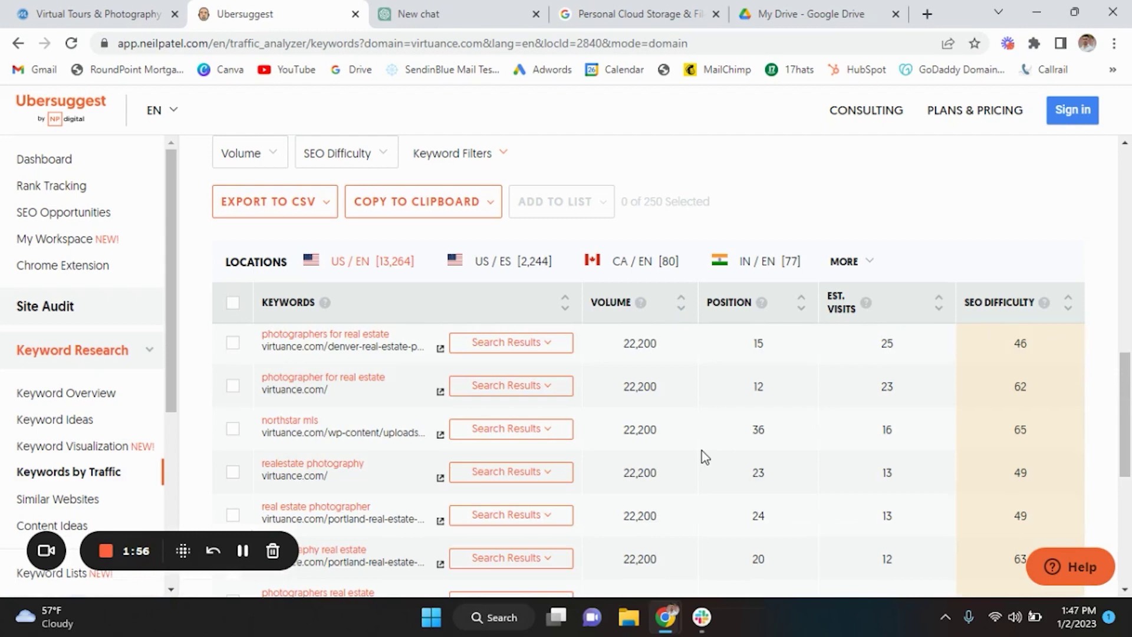
pyautogui.scroll(2, 702, 450)
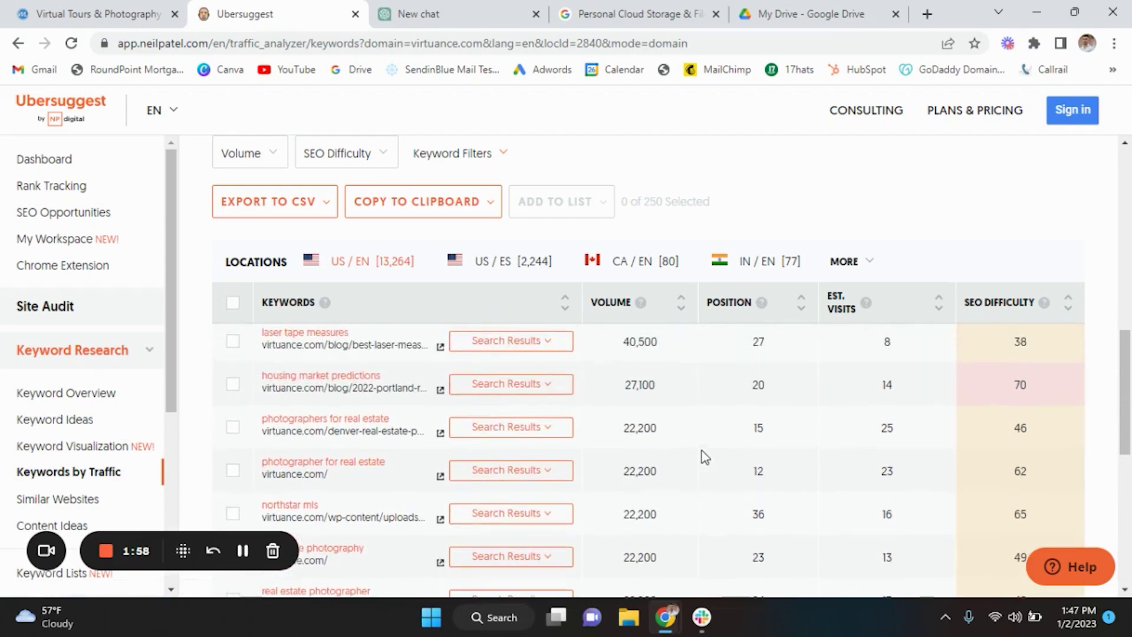
pyautogui.scroll(3, 701, 451)
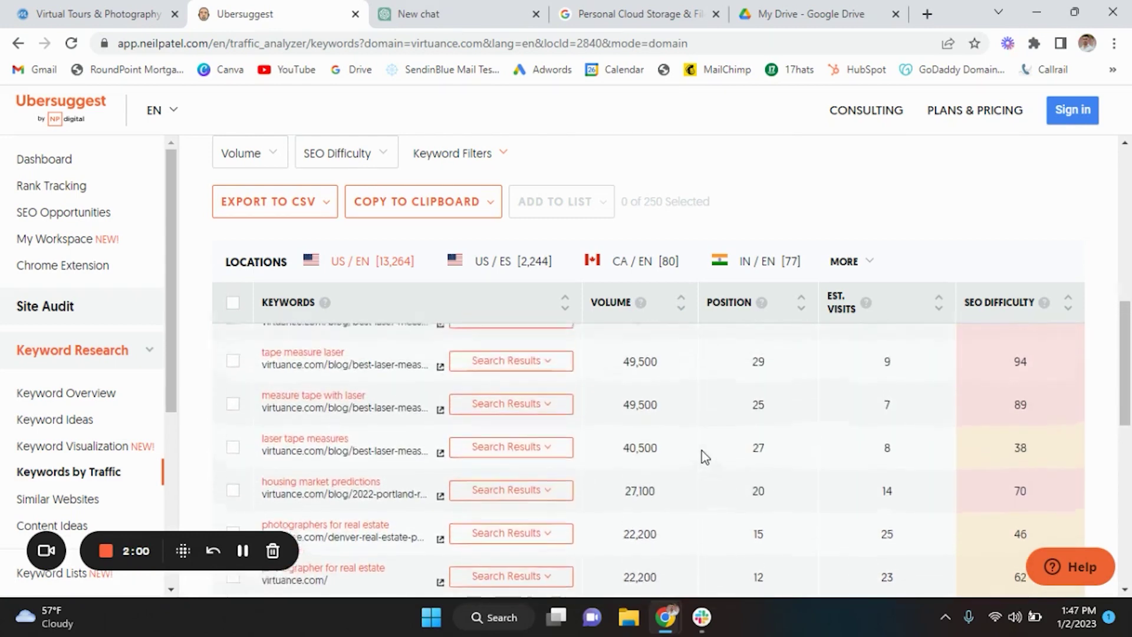
pyautogui.scroll(-5, 702, 451)
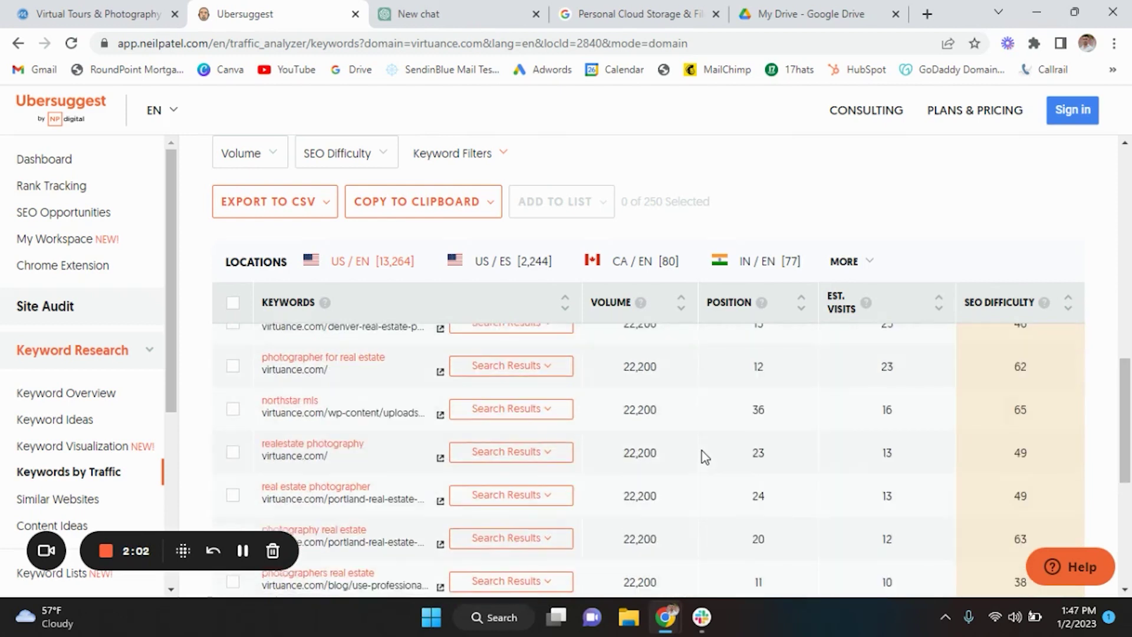
pyautogui.scroll(-3, 701, 451)
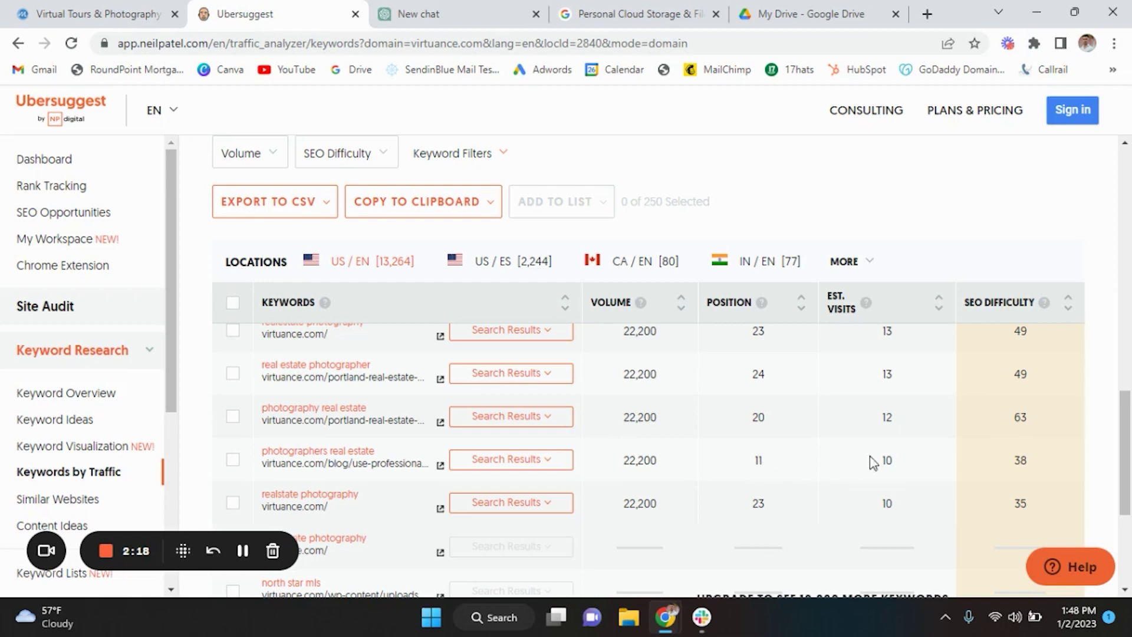
# Highlight the SEO difficulty score 38, then move to the ChatGPT new chat page.
pyautogui.moveTo(1011, 459); pyautogui.dragTo(1034, 458)
pyautogui.scroll(-1, 1037, 465)
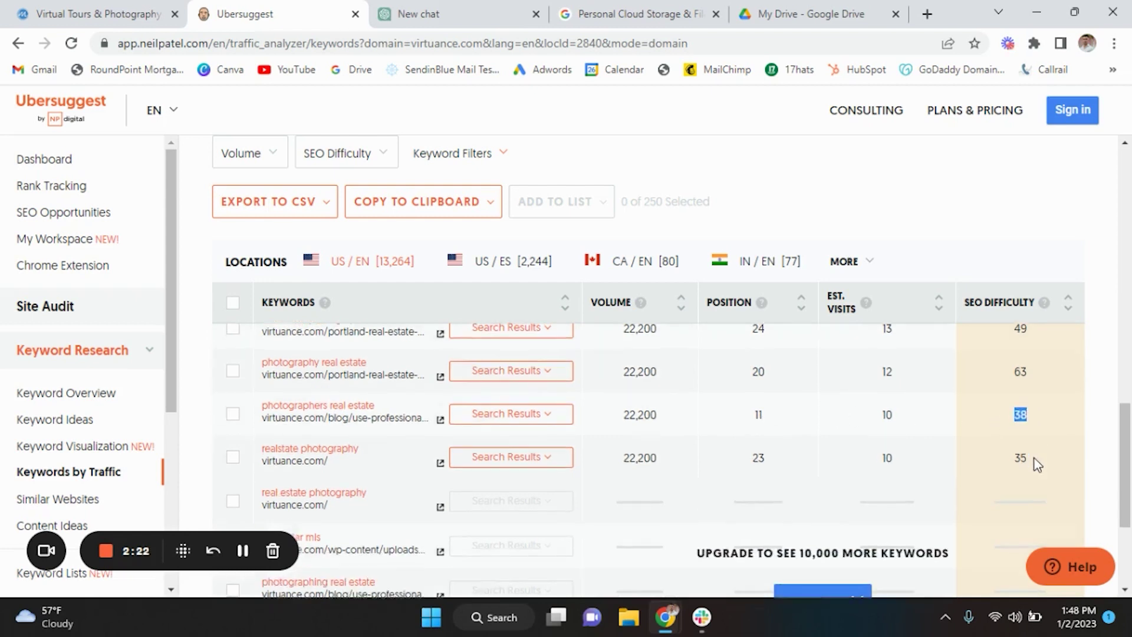
pyautogui.scroll(1, 1038, 465)
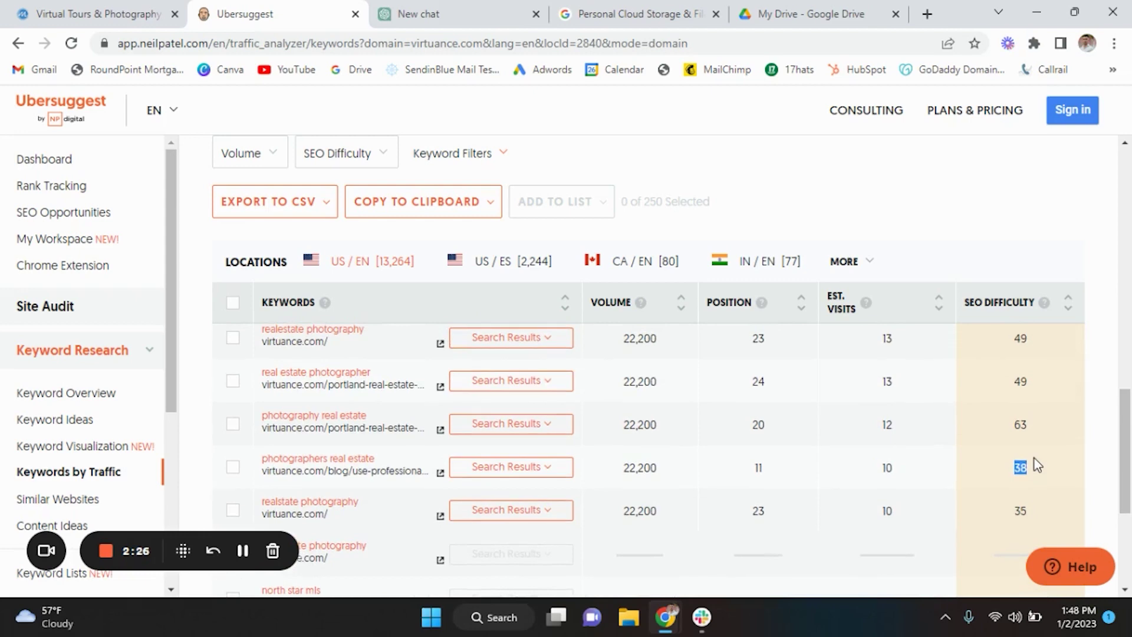
pyautogui.click(466, 12)
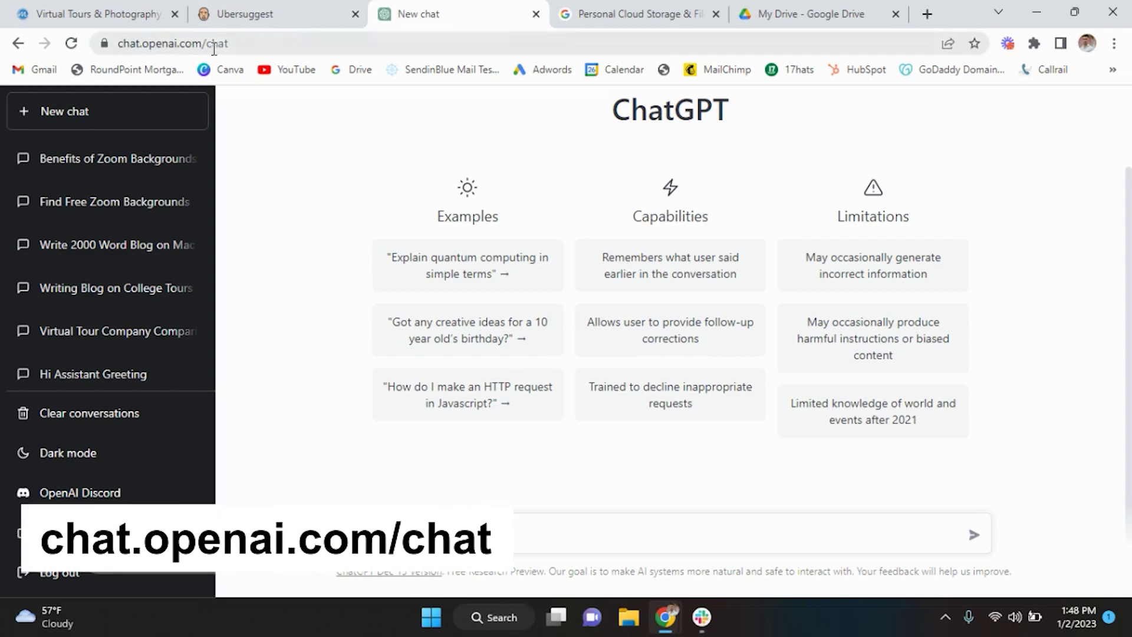
# Type 'write me a 1800 word blog talking about real estate photography' into the ChatGPT message box.
pyautogui.click(453, 533)
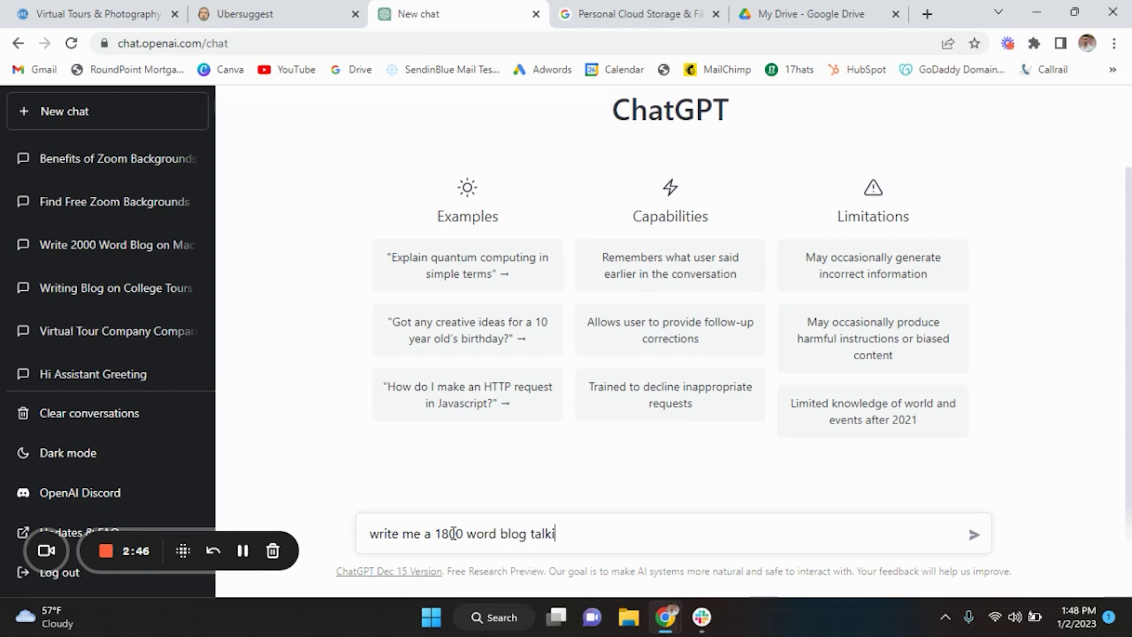
pyautogui.write('real es')
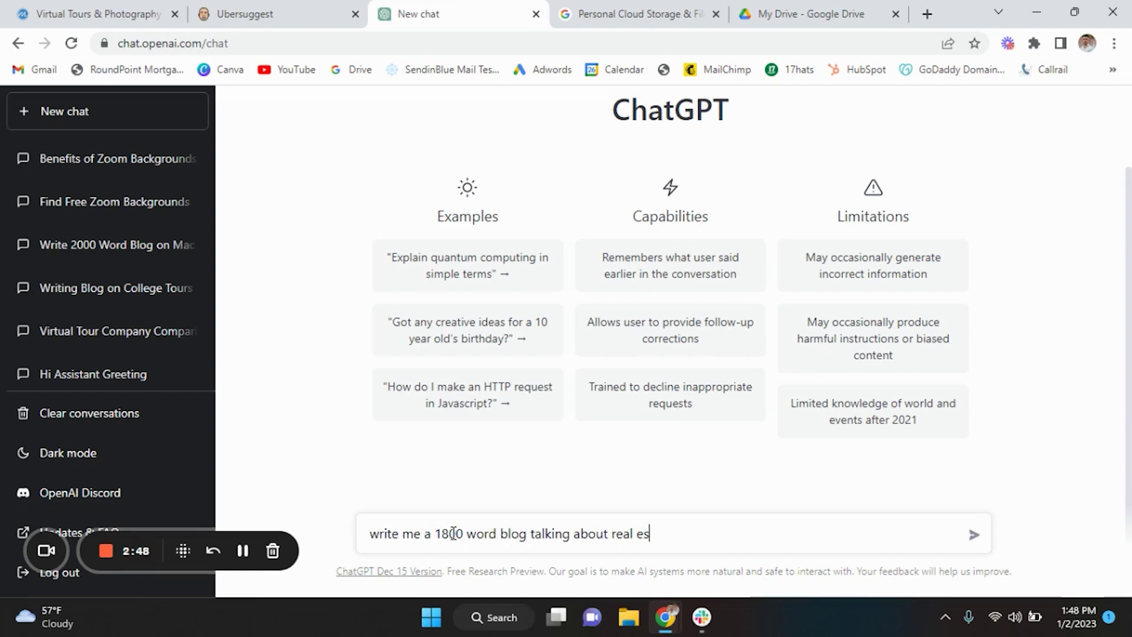
pyautogui.write('tate photography')
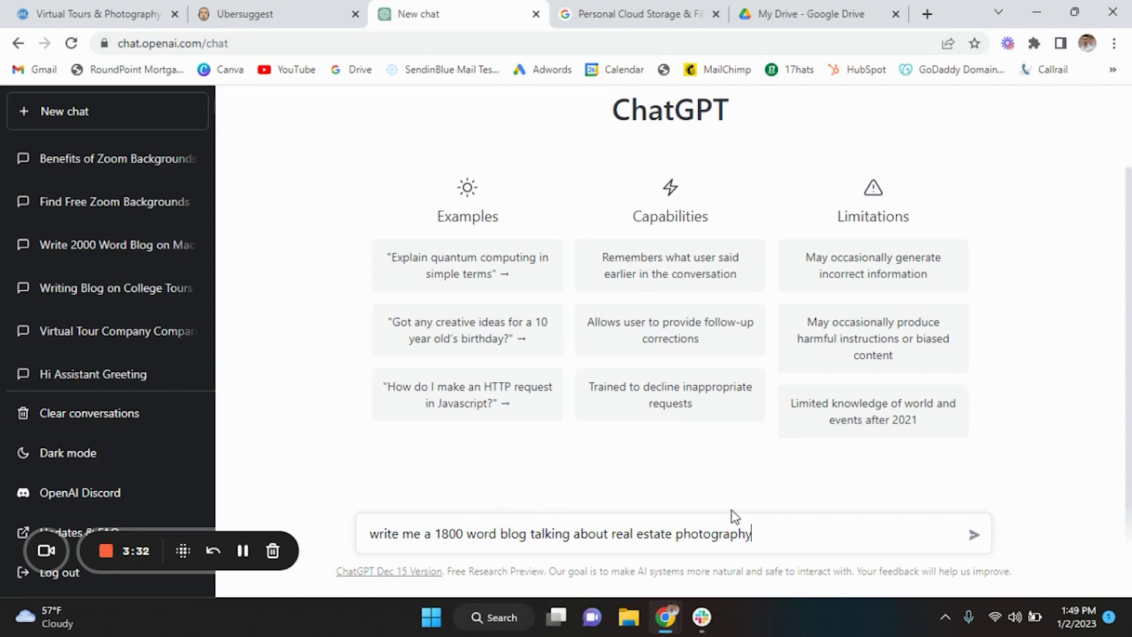
# Send the 1800-word real estate photography blog prompt and select the reply's opening paragraphs.
pyautogui.click(974, 535)
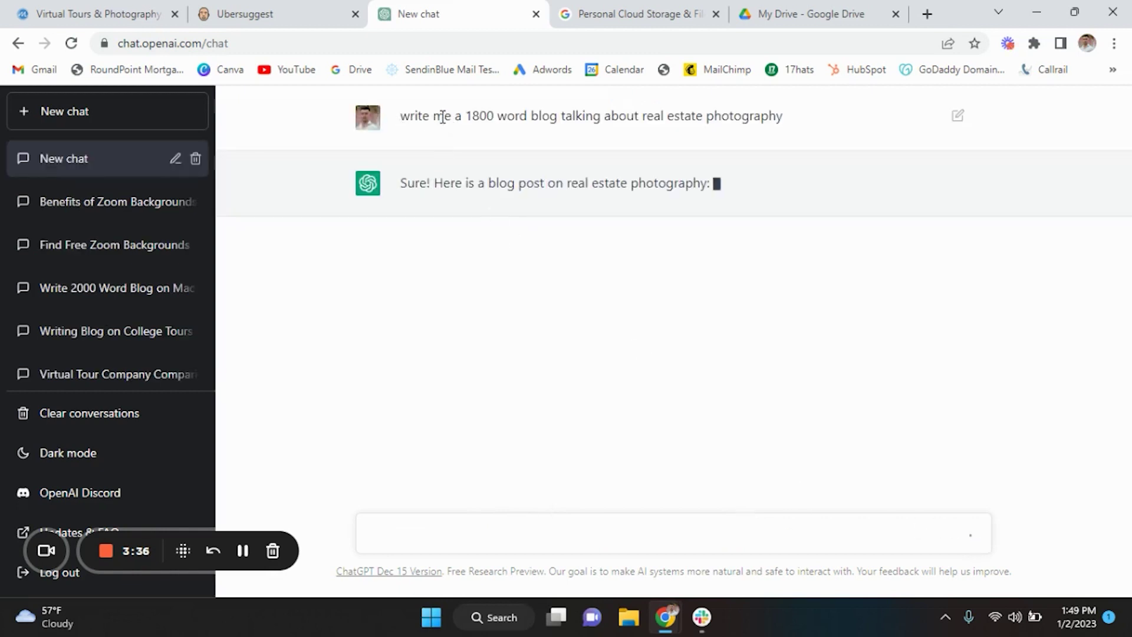
pyautogui.moveTo(418, 116); pyautogui.dragTo(788, 124)
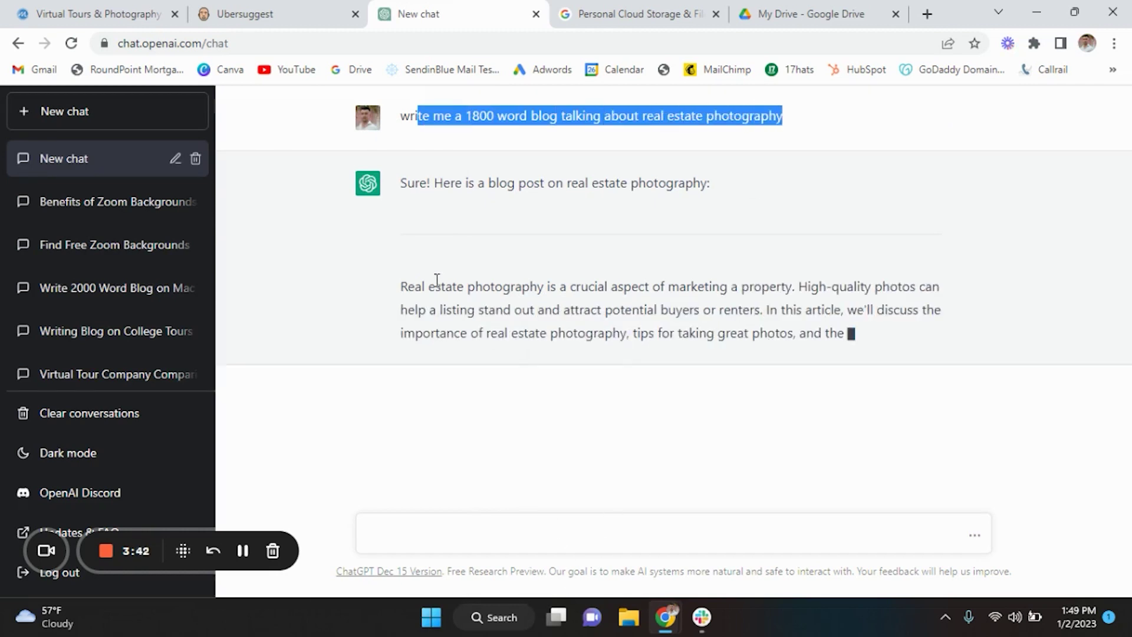
pyautogui.moveTo(400, 287); pyautogui.dragTo(547, 394)
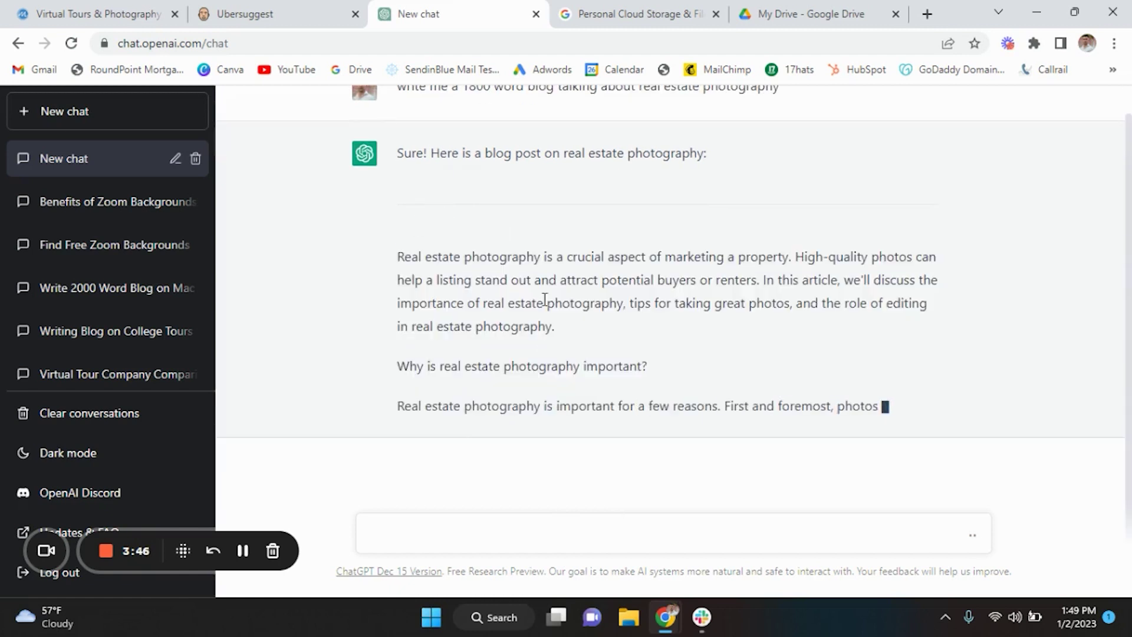
# Create a new blank Google Docs document from My Drive.
pyautogui.click(665, 6)
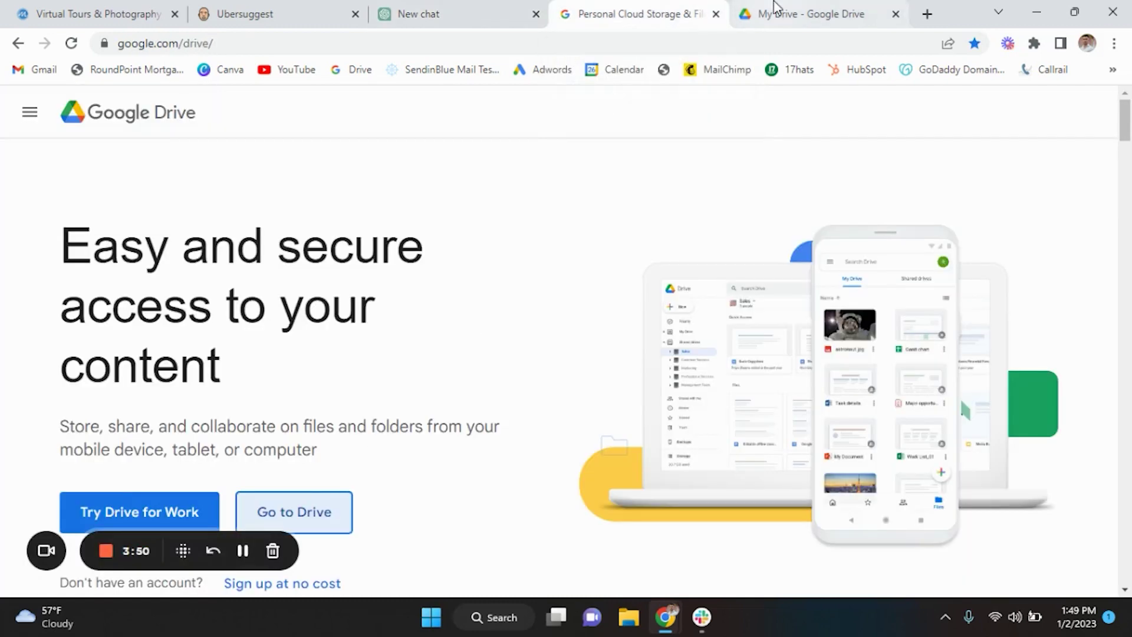
pyautogui.click(777, 8)
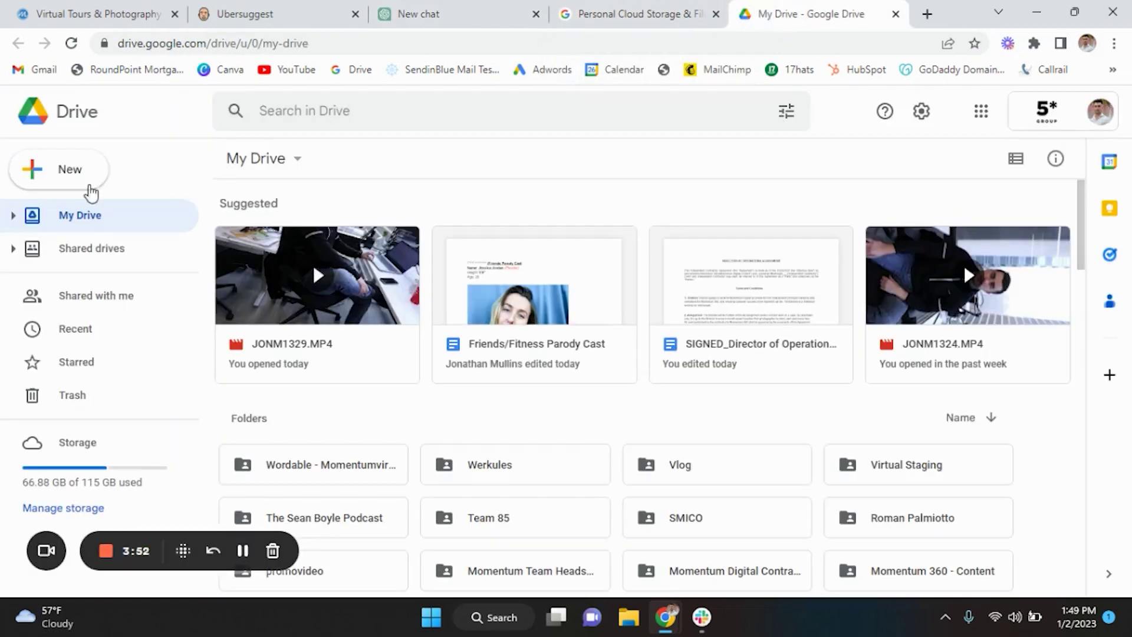
pyautogui.click(82, 177)
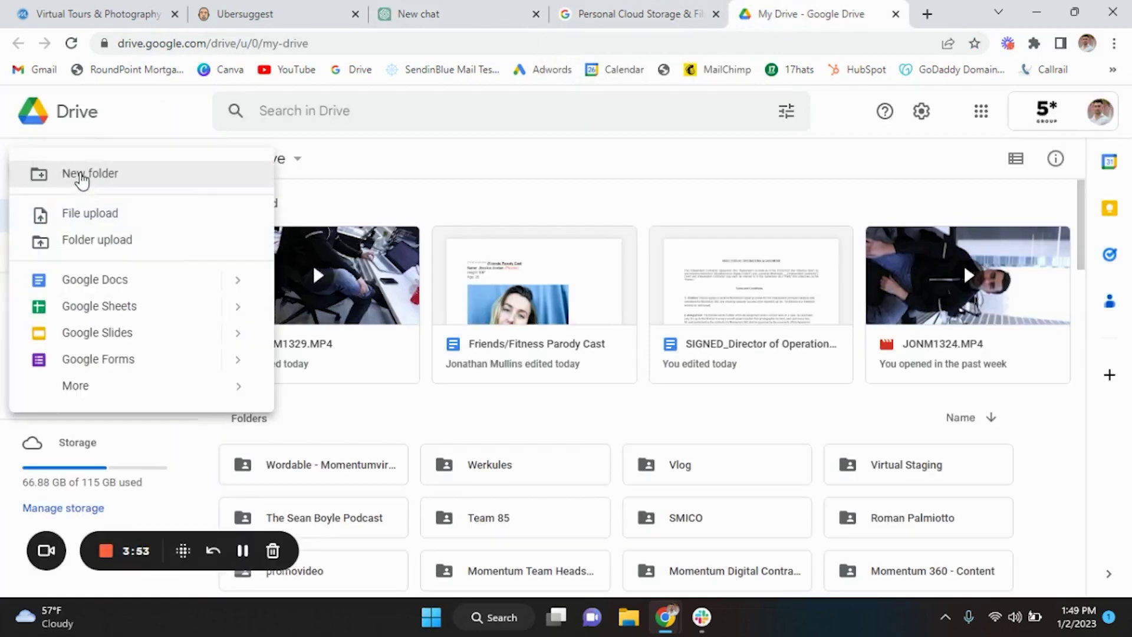
pyautogui.click(111, 284)
# Close both Drive pages, check ChatGPT and Ubersuggest, and return to the untitled document.
pyautogui.click(596, 13)
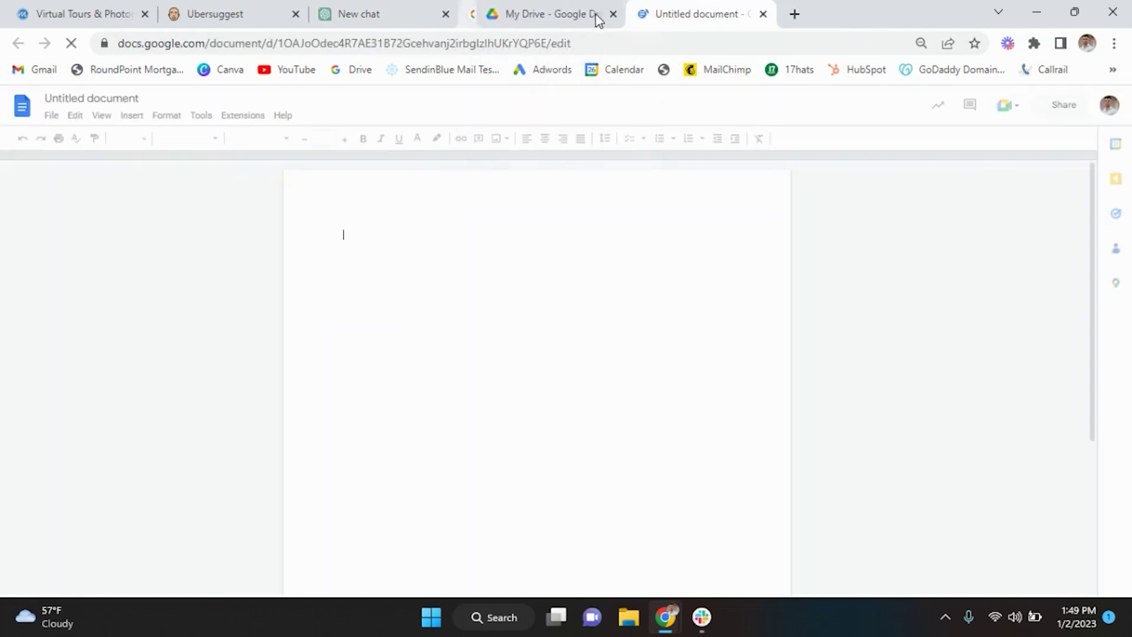
pyautogui.click(595, 13)
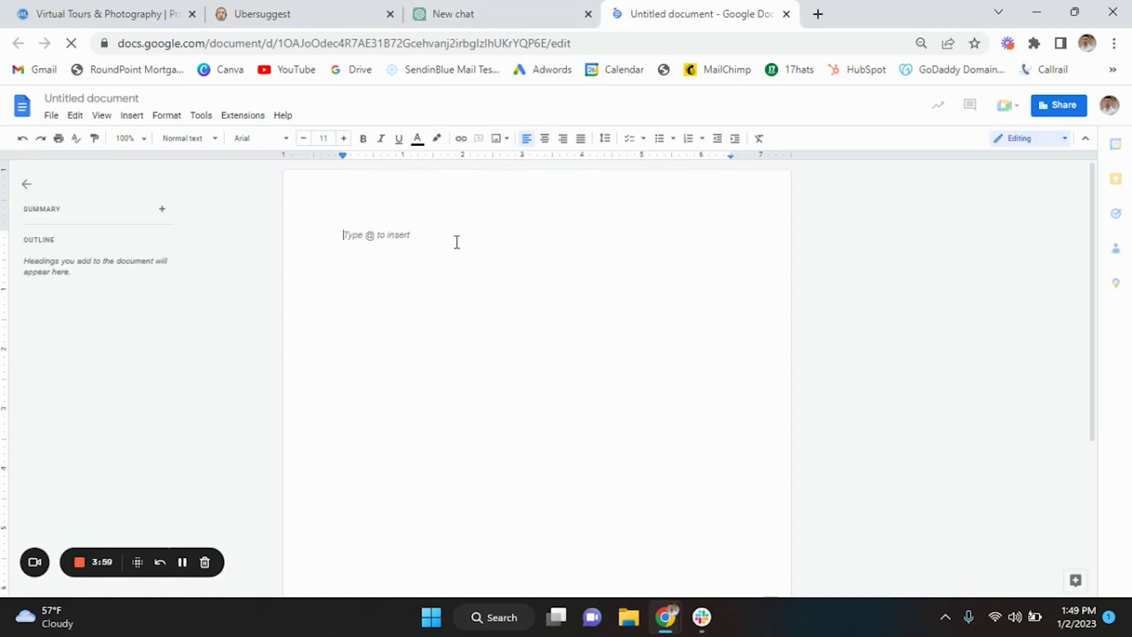
pyautogui.click(514, 10)
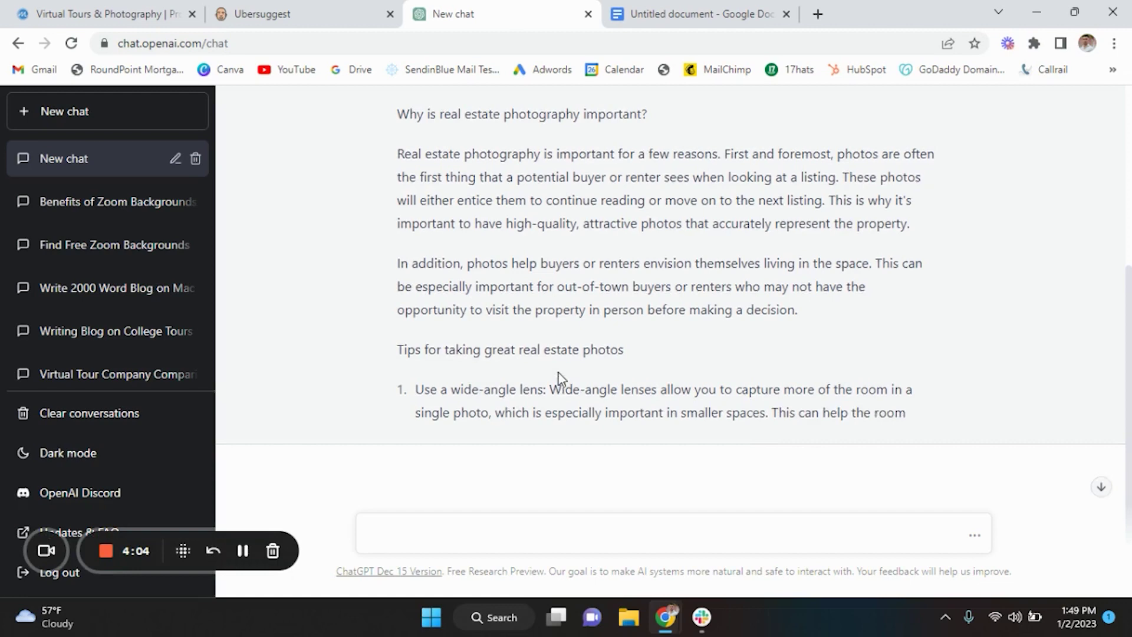
pyautogui.scroll(3, 558, 377)
pyautogui.click(314, 21)
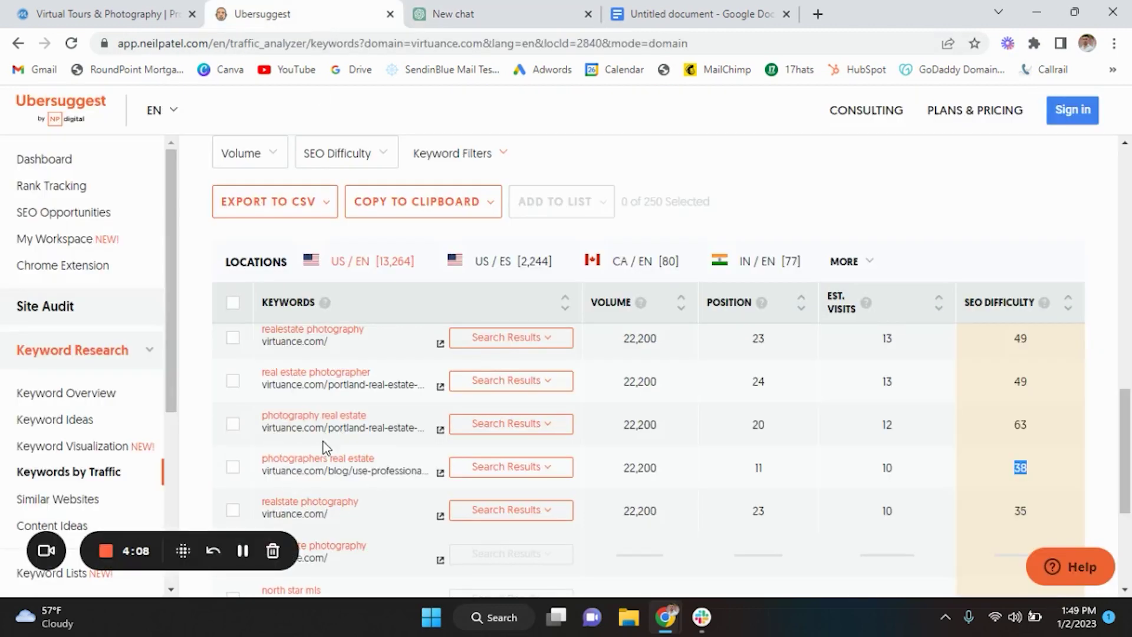
pyautogui.click(705, 8)
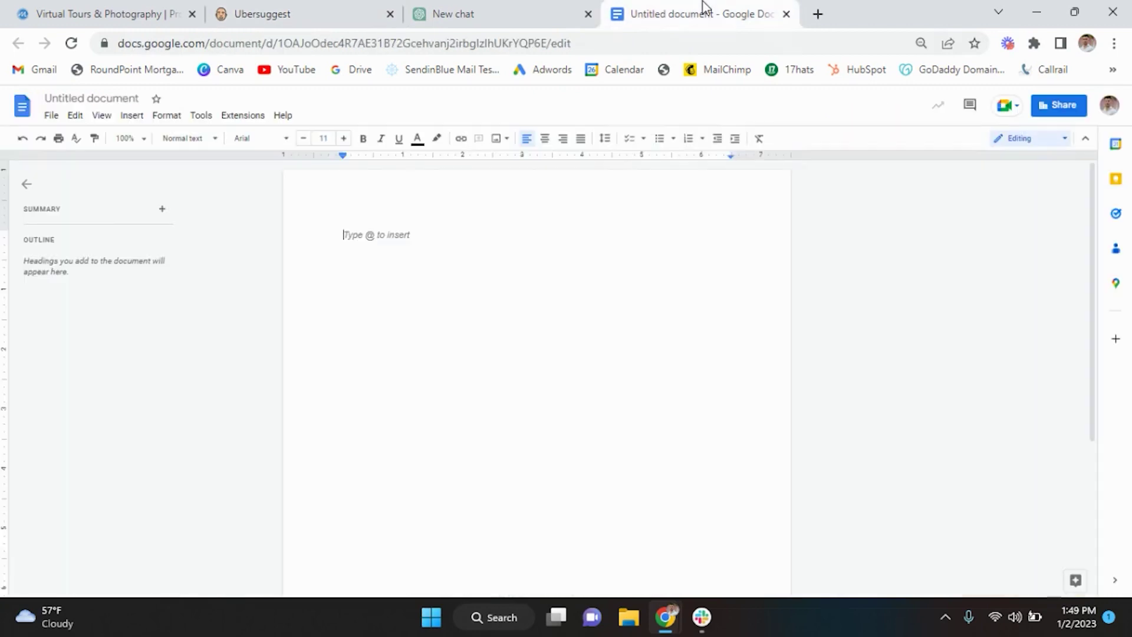
# Search Google for 'real estate photography' in a new tab and scroll the results.
pyautogui.click(816, 14)
pyautogui.write('real e')
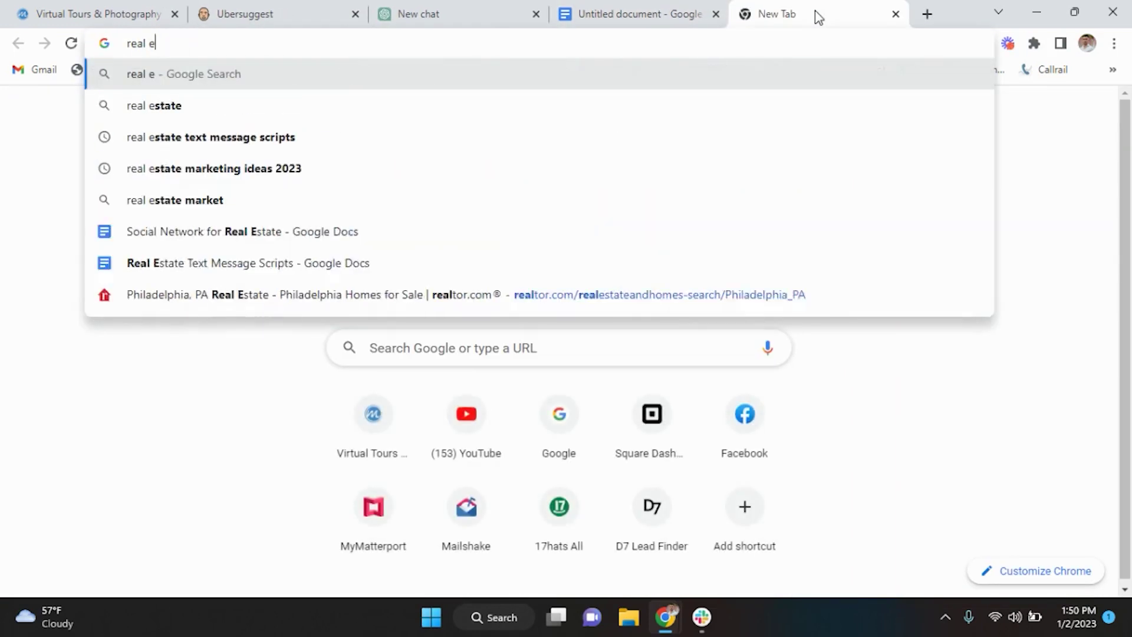
pyautogui.write('state photography')
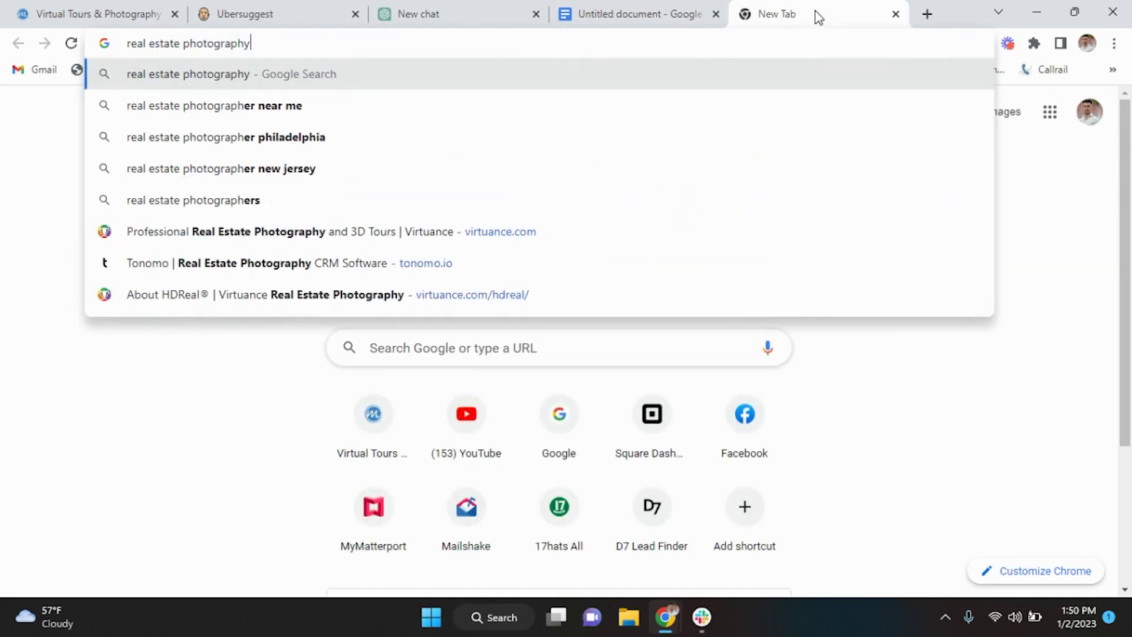
pyautogui.press('Return')
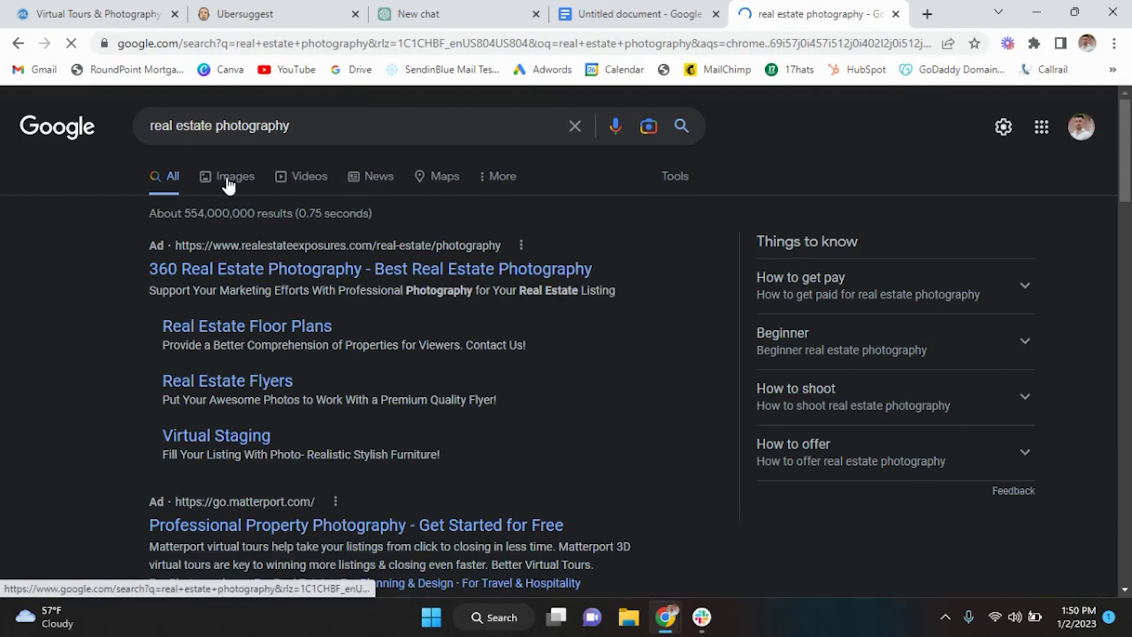
pyautogui.scroll(-5, 69, 451)
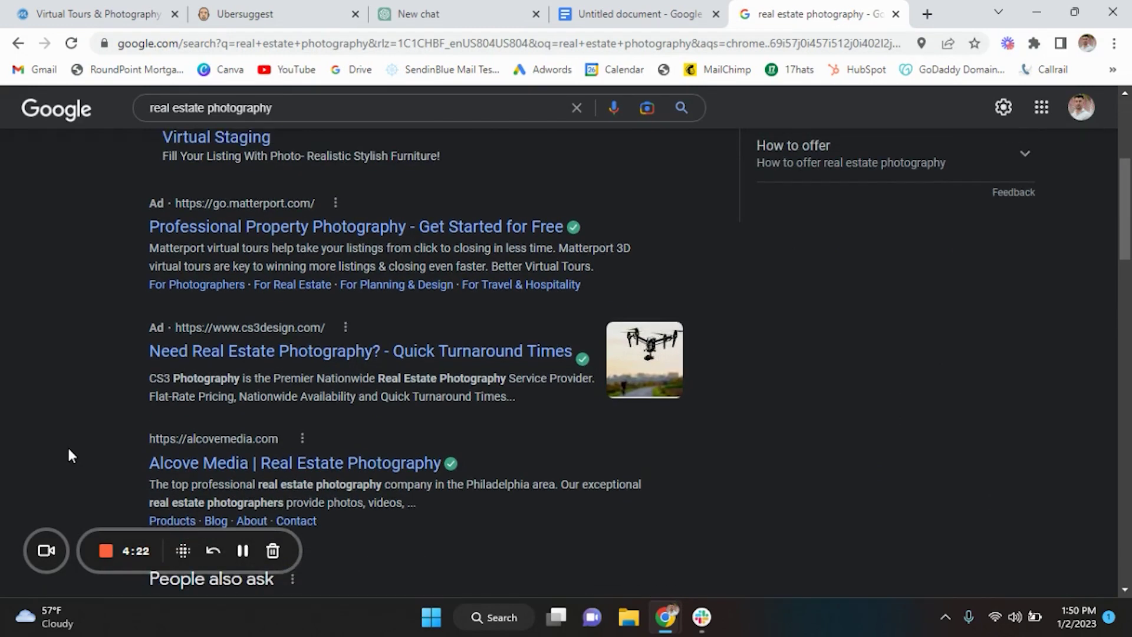
pyautogui.scroll(-2, 69, 455)
pyautogui.scroll(-3, 68, 455)
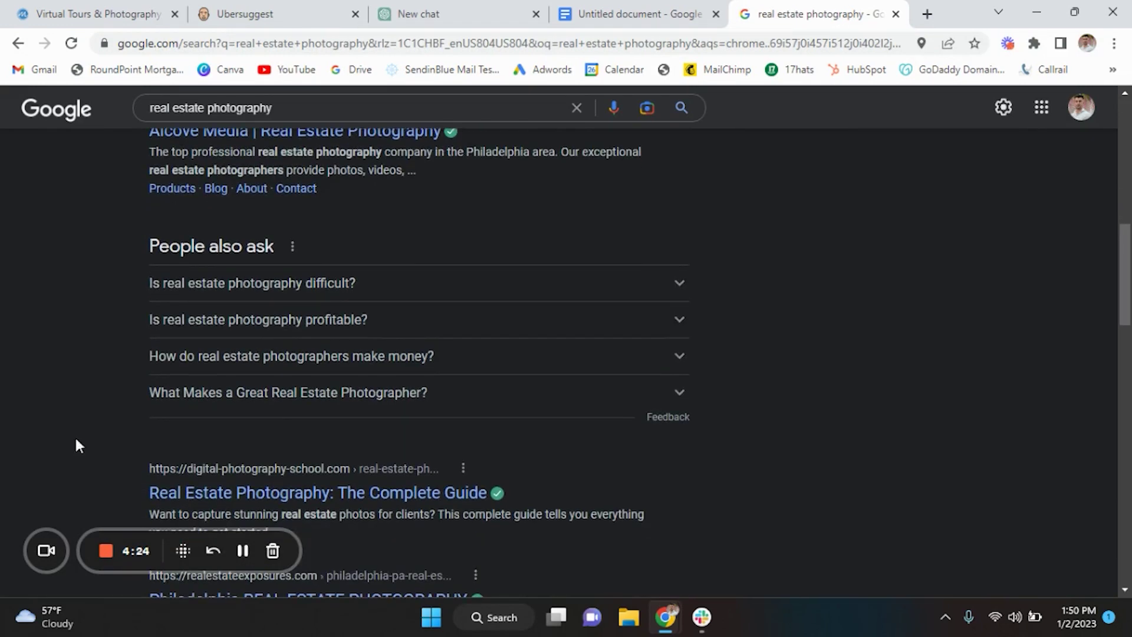
pyautogui.scroll(4, 96, 328)
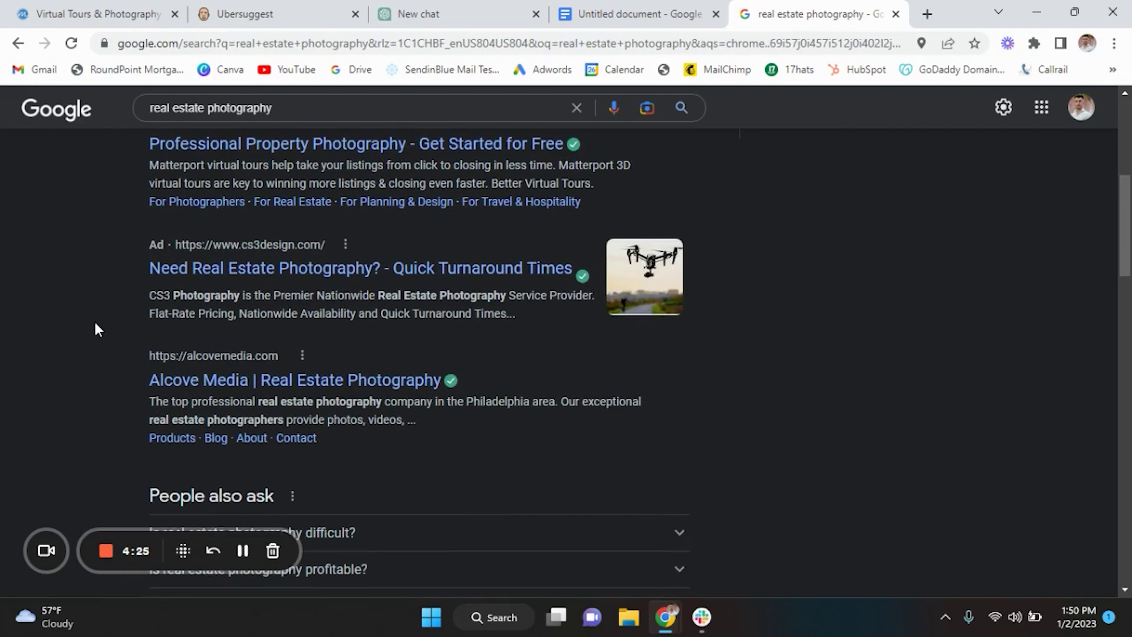
# Load tinypng.com in another tab, then switch the search to Images results.
pyautogui.click(927, 14)
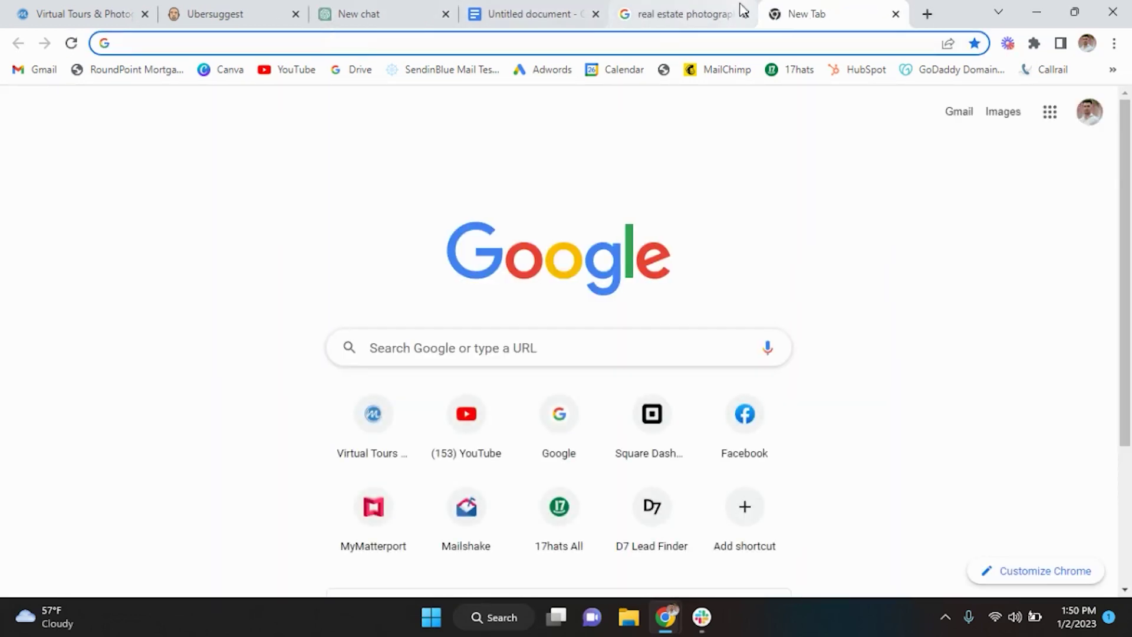
pyautogui.write('ti')
pyautogui.press('Return')
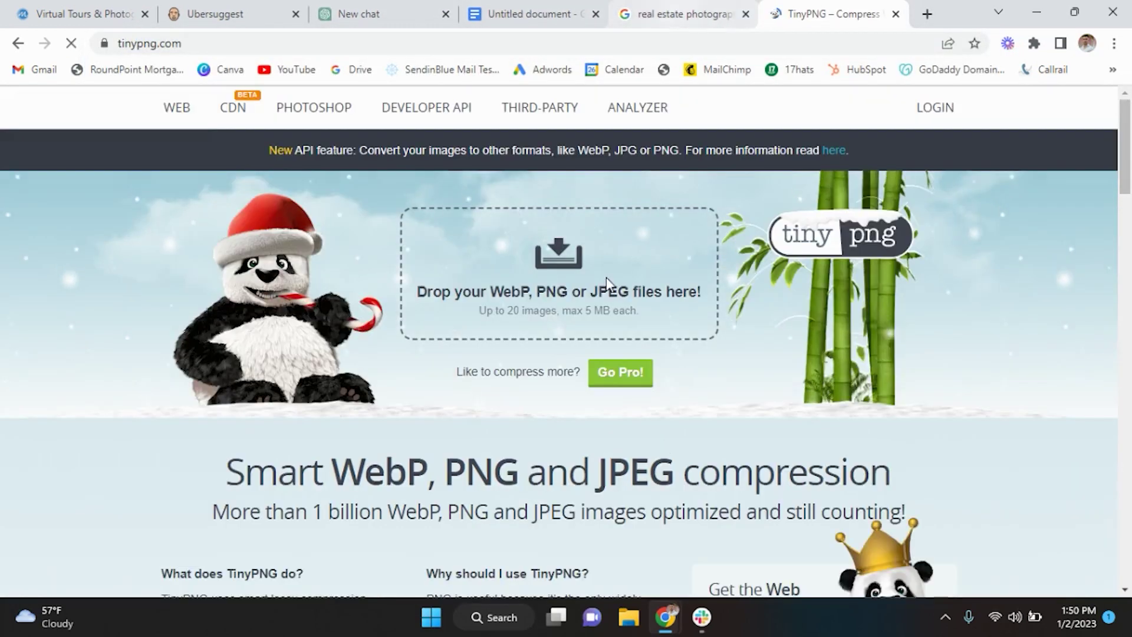
pyautogui.click(672, 12)
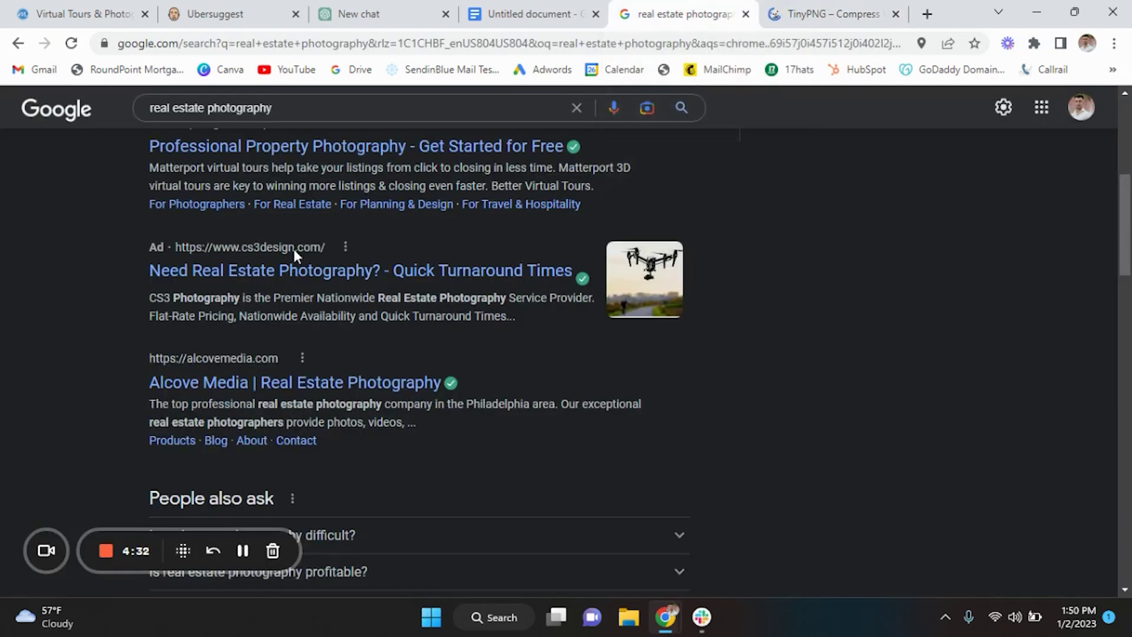
pyautogui.scroll(6, 266, 271)
pyautogui.click(235, 177)
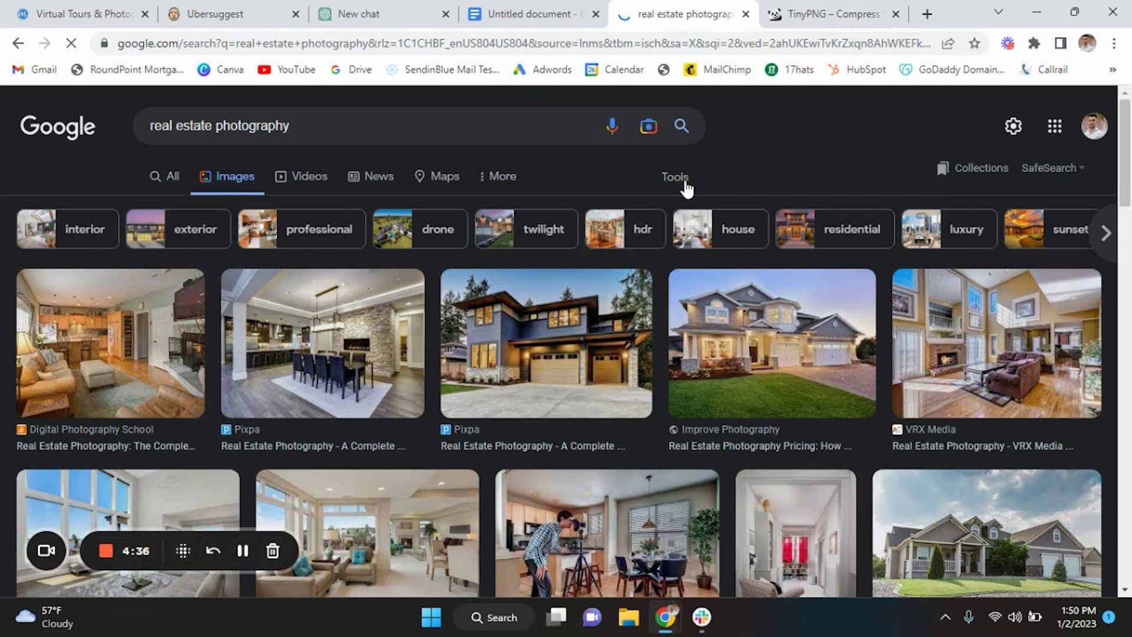
# Filter the image results by Usage Rights to Creative Commons licenses, replacing Commercial & other licenses.
pyautogui.click(685, 184)
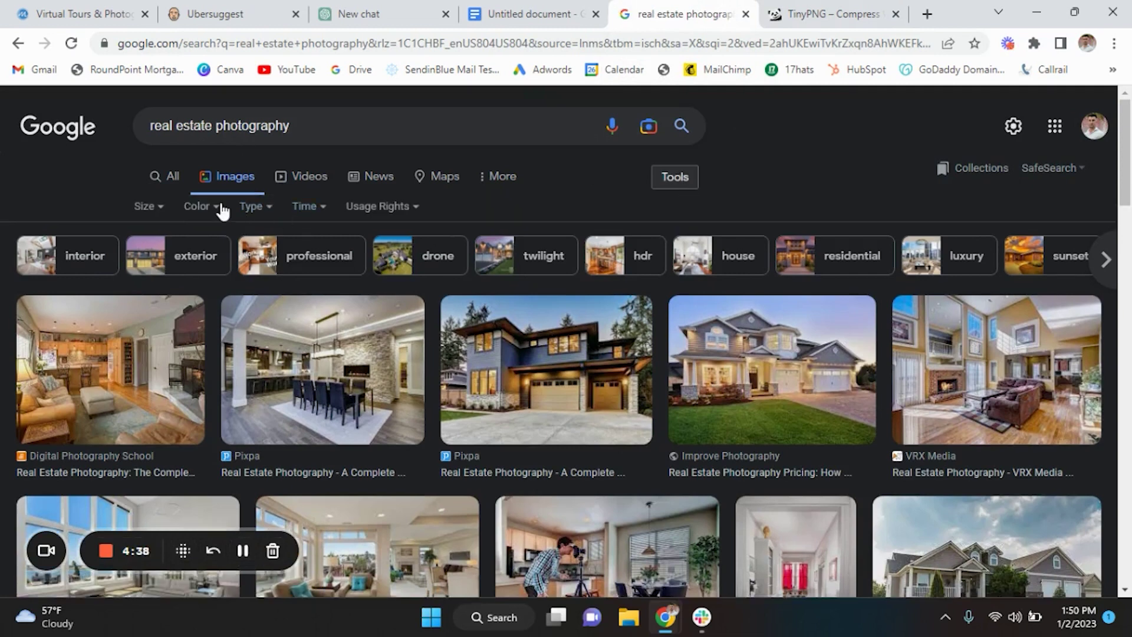
pyautogui.click(372, 208)
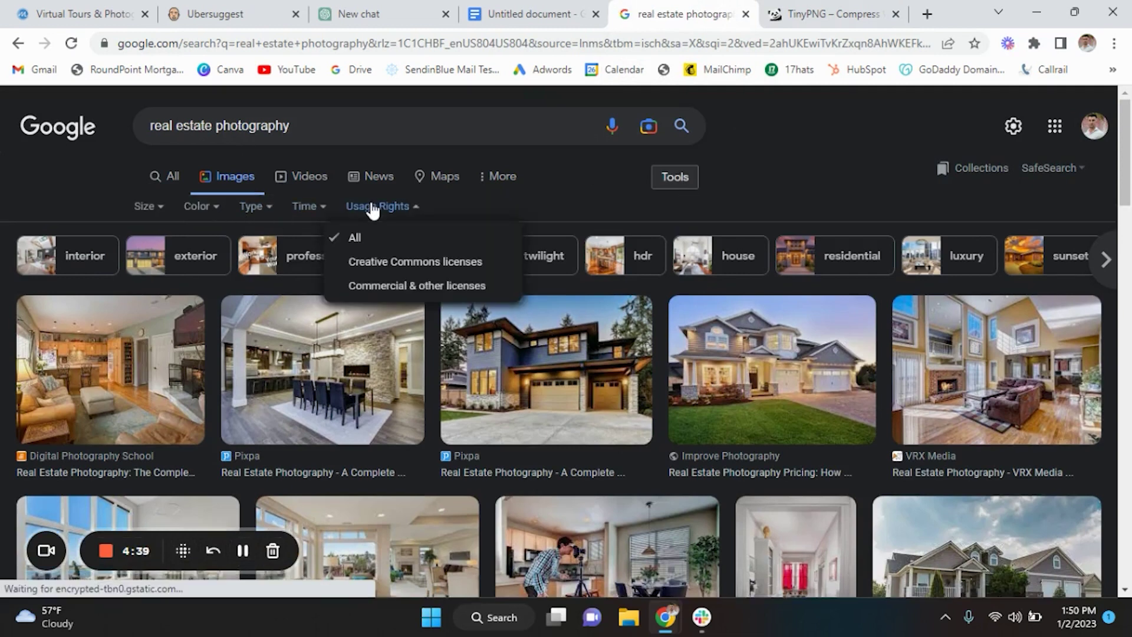
pyautogui.click(403, 289)
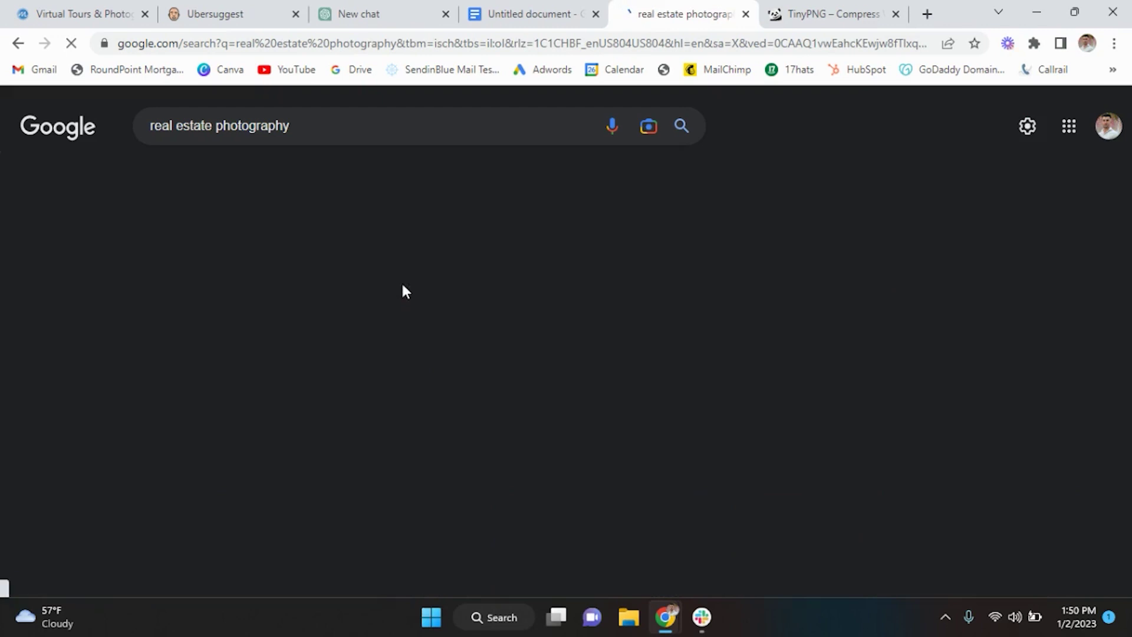
pyautogui.scroll(-1, 345, 374)
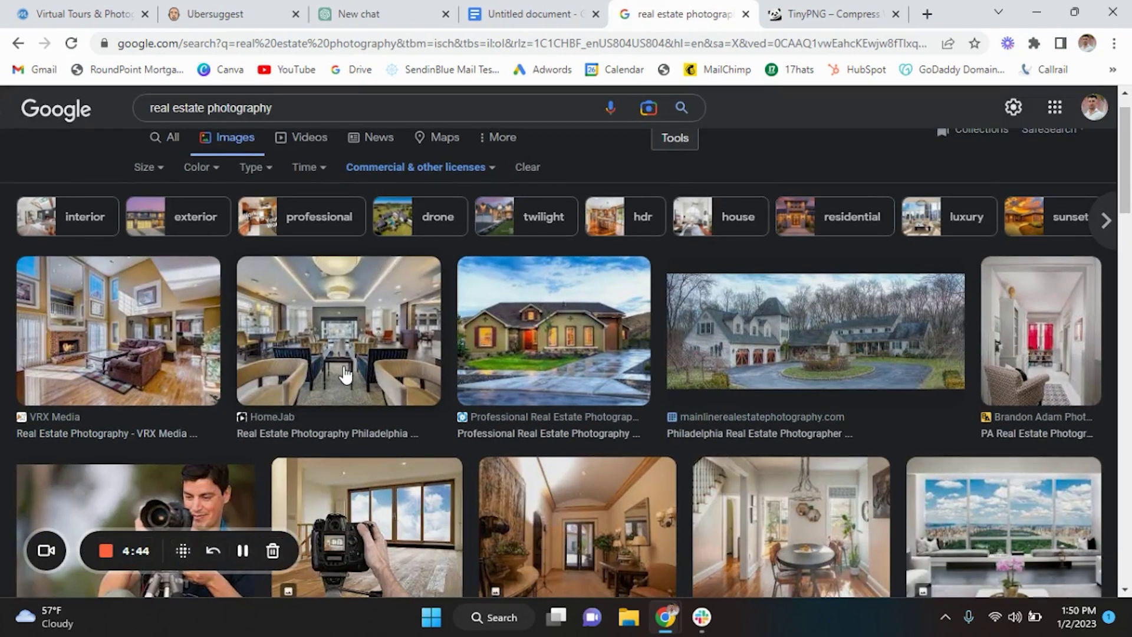
pyautogui.click(451, 170)
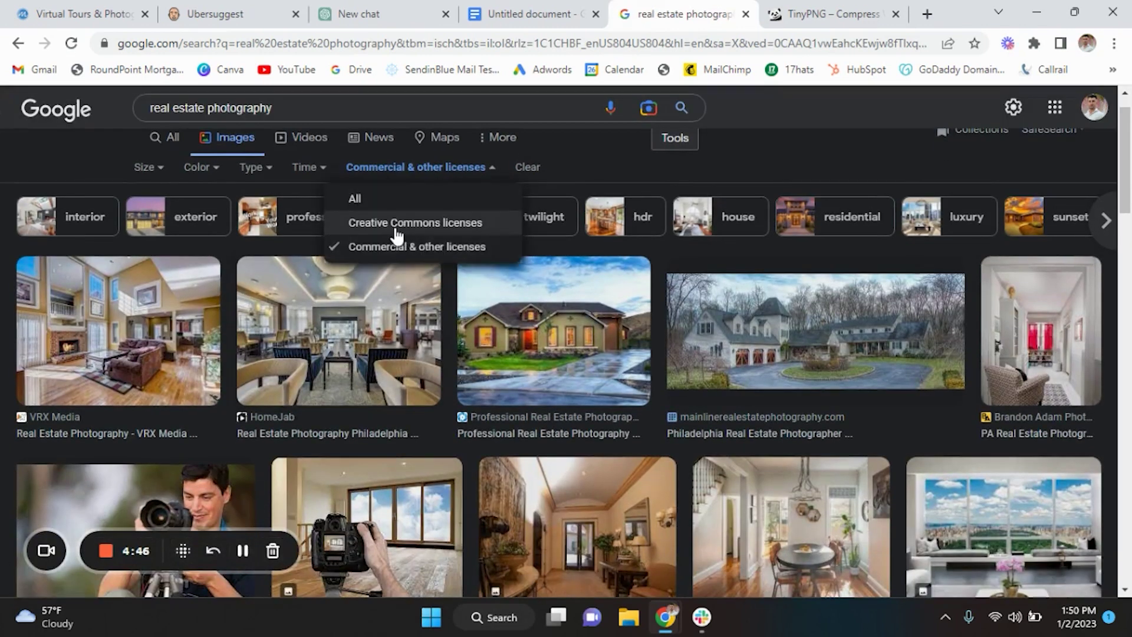
pyautogui.click(434, 224)
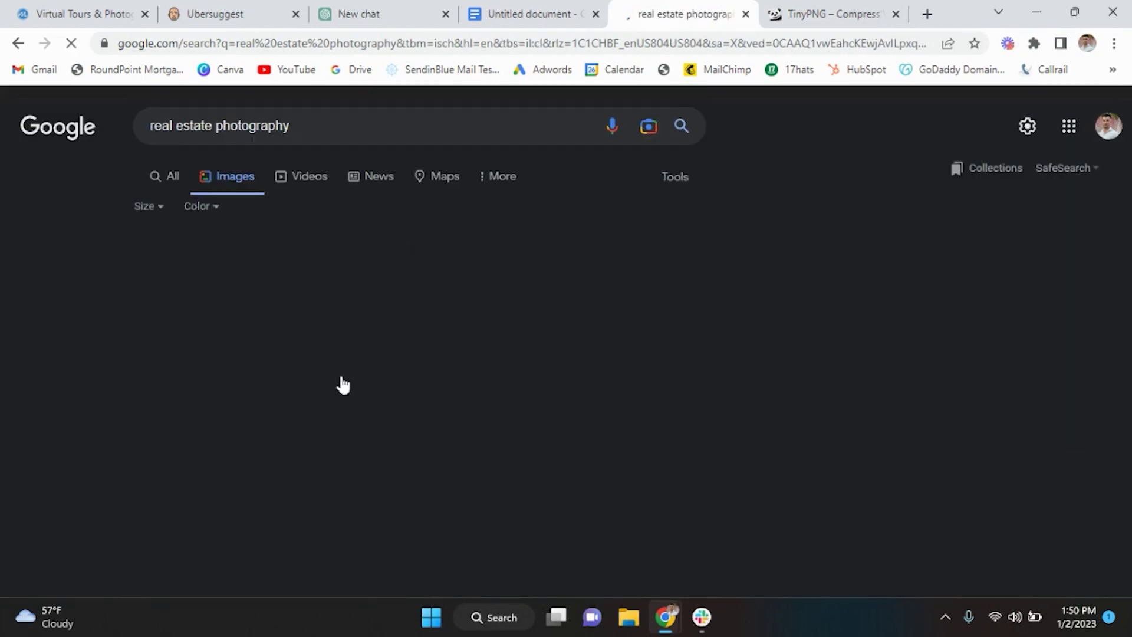
pyautogui.scroll(-3, 342, 383)
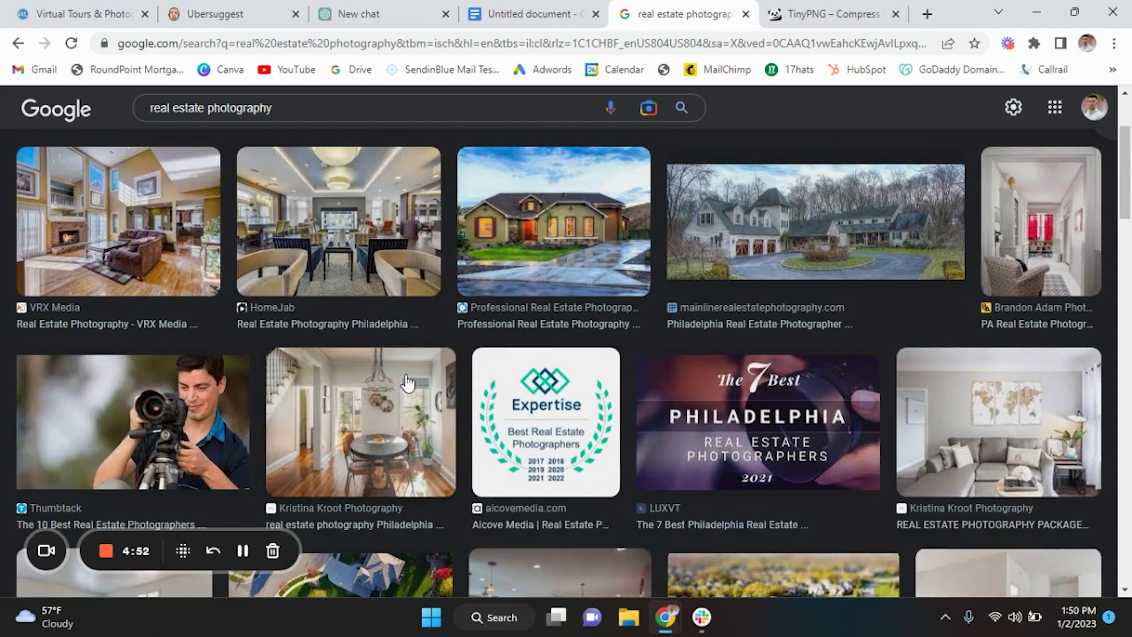
pyautogui.scroll(-2, 407, 384)
pyautogui.scroll(-1, 331, 345)
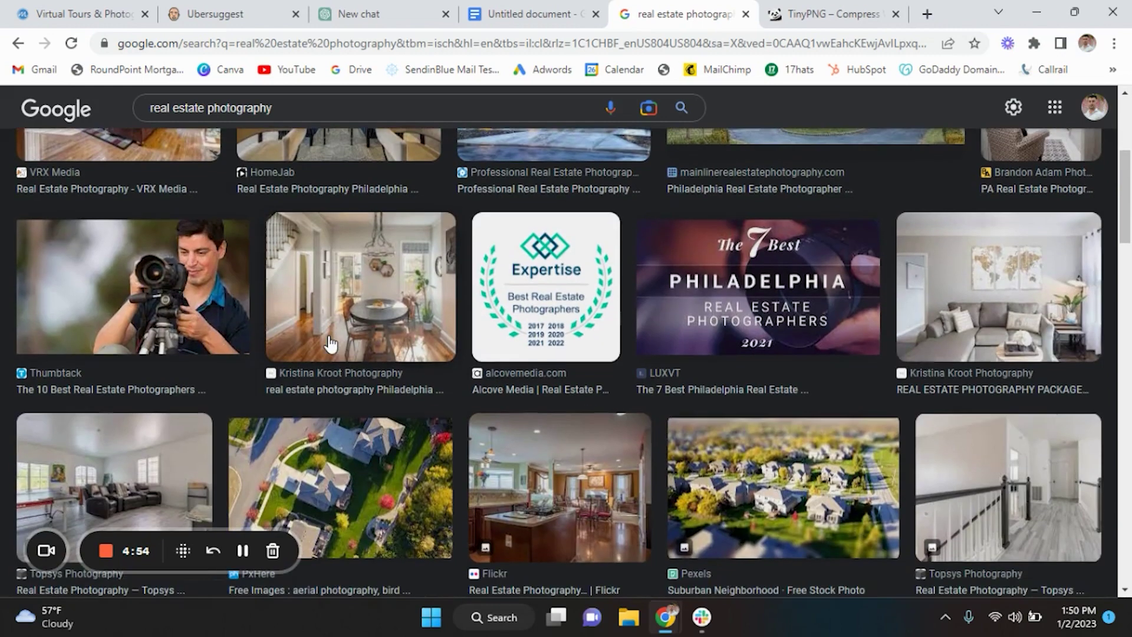
# Save the Thumbtack photographer image to the computer.
pyautogui.click(83, 270)
pyautogui.rightClick(733, 298)
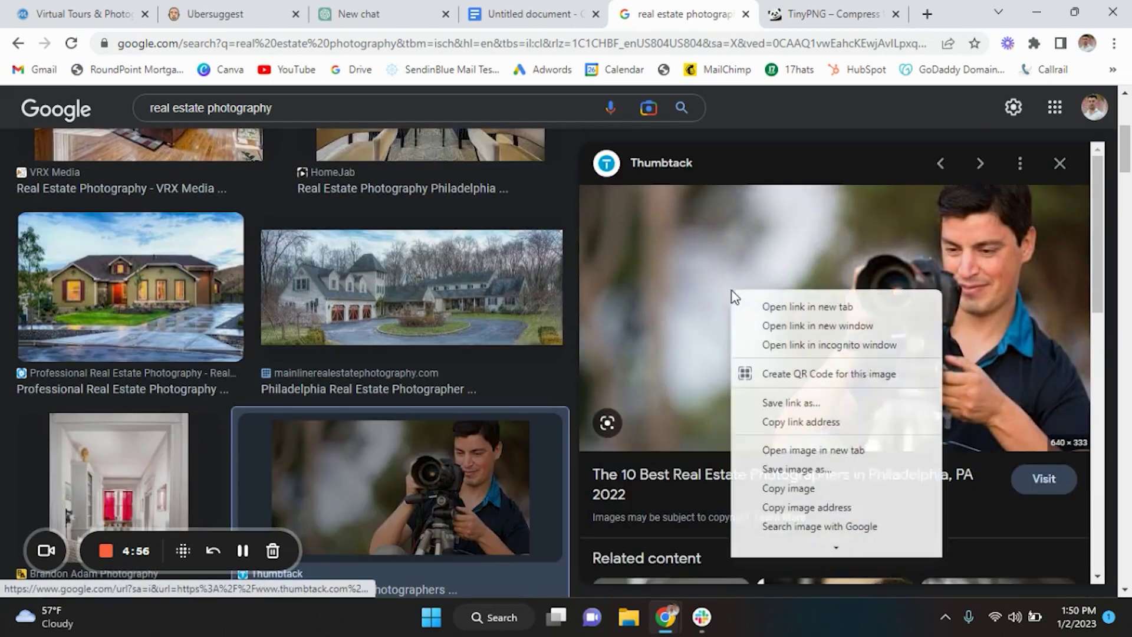
pyautogui.click(790, 472)
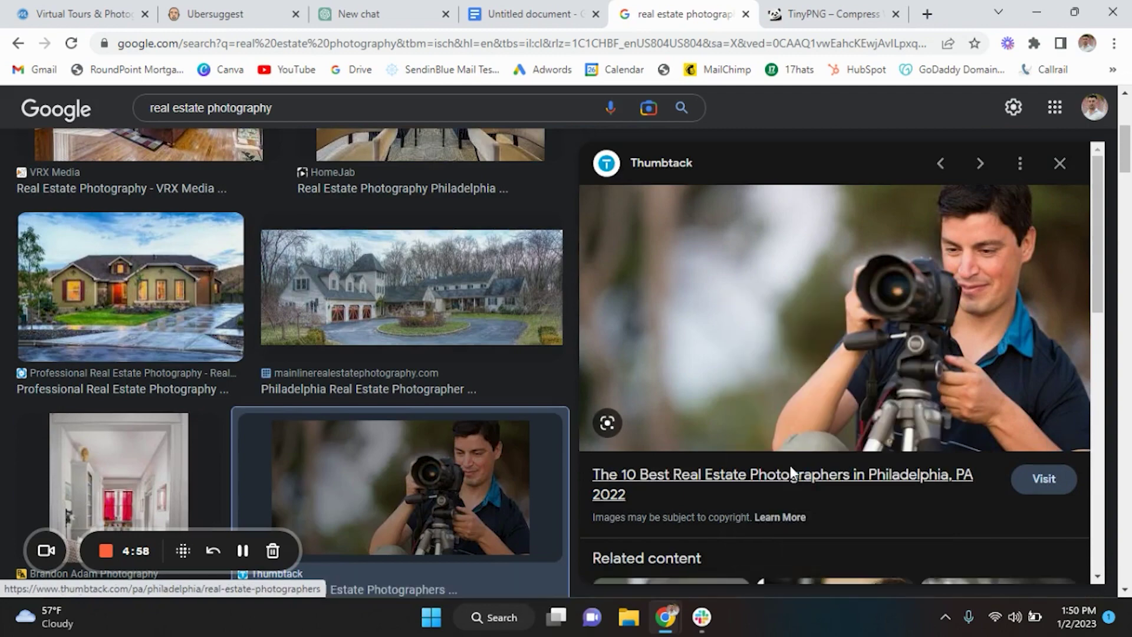
pyautogui.press('Return')
pyautogui.scroll(-6, 417, 401)
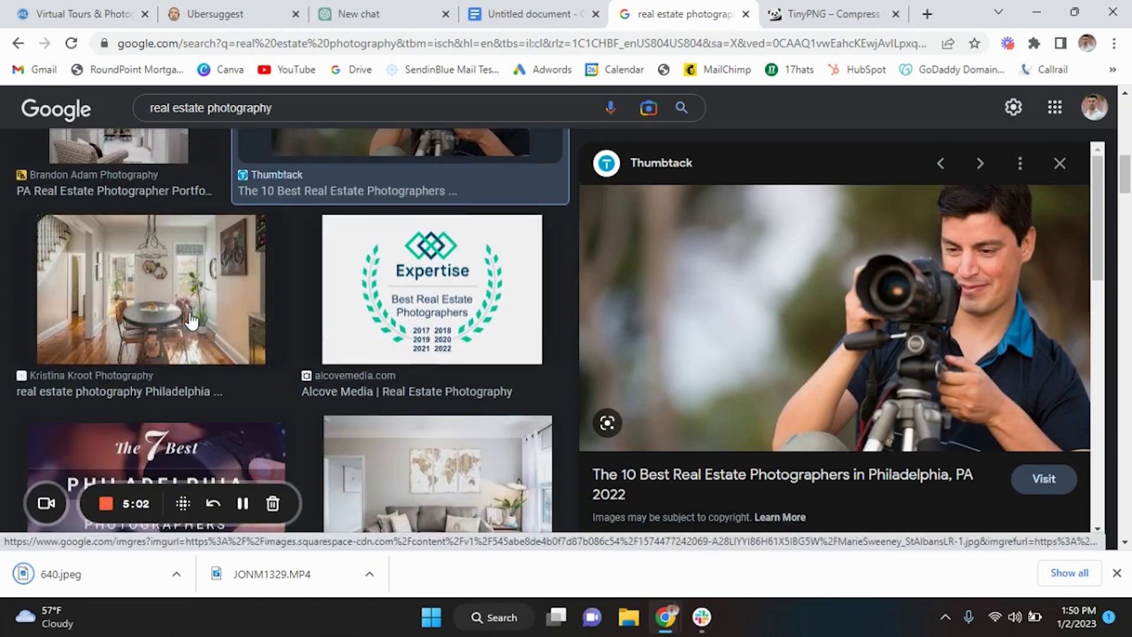
# Save the 7 Best Philadelphia Real Estate Photographers graphic.
pyautogui.click(190, 320)
pyautogui.scroll(-3, 191, 321)
pyautogui.click(190, 320)
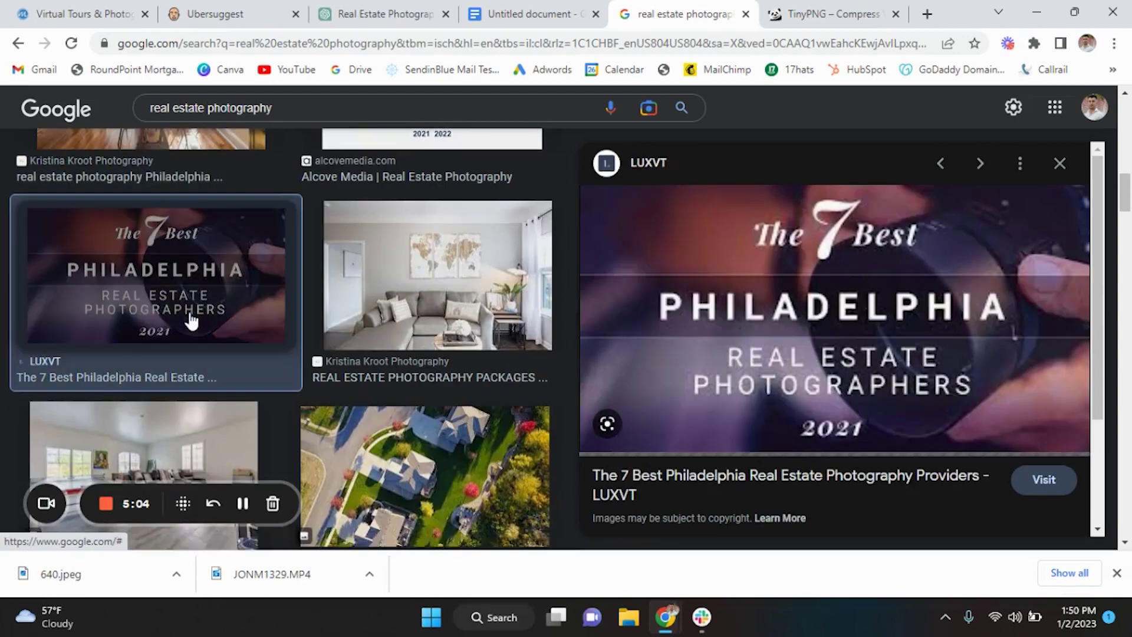
pyautogui.rightClick(758, 307)
pyautogui.click(826, 223)
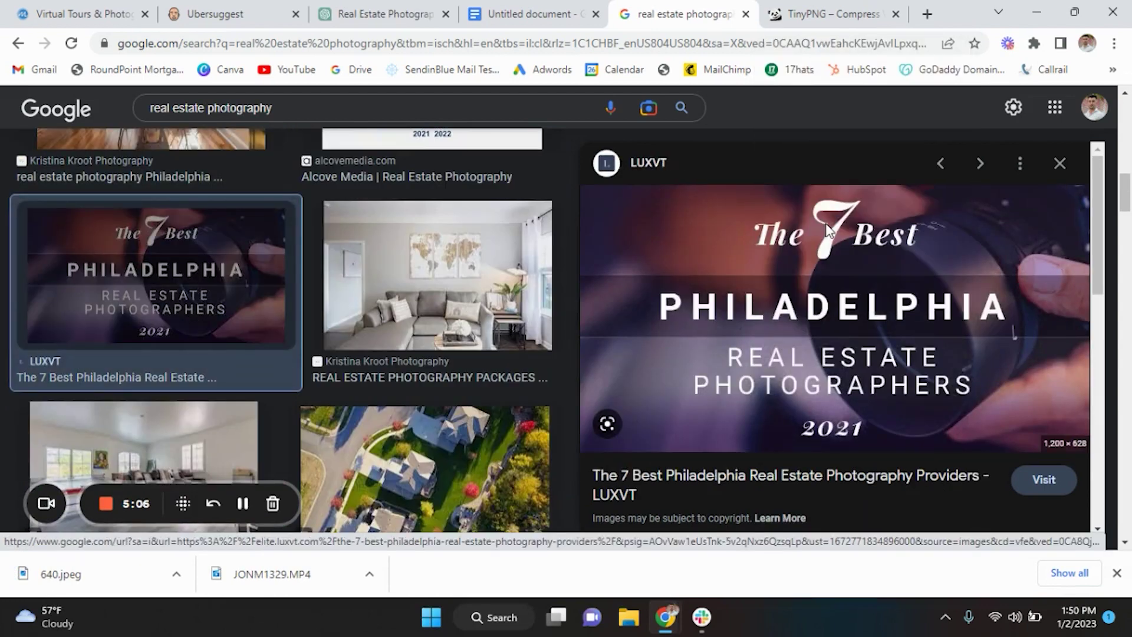
pyautogui.press('Return')
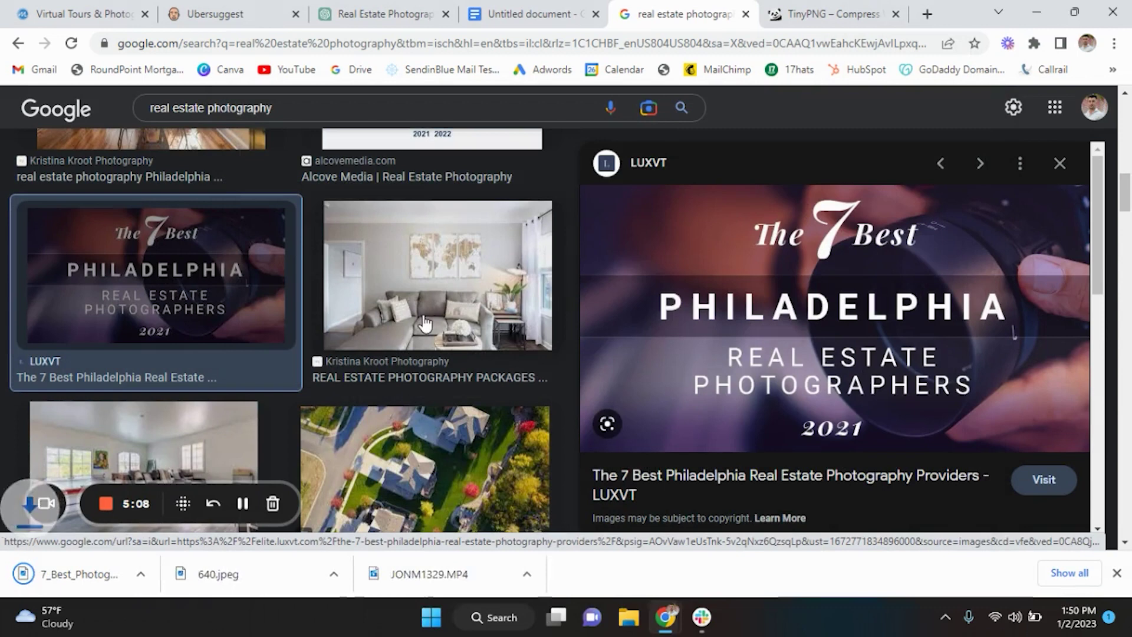
pyautogui.scroll(-3, 425, 323)
pyautogui.scroll(-2, 353, 277)
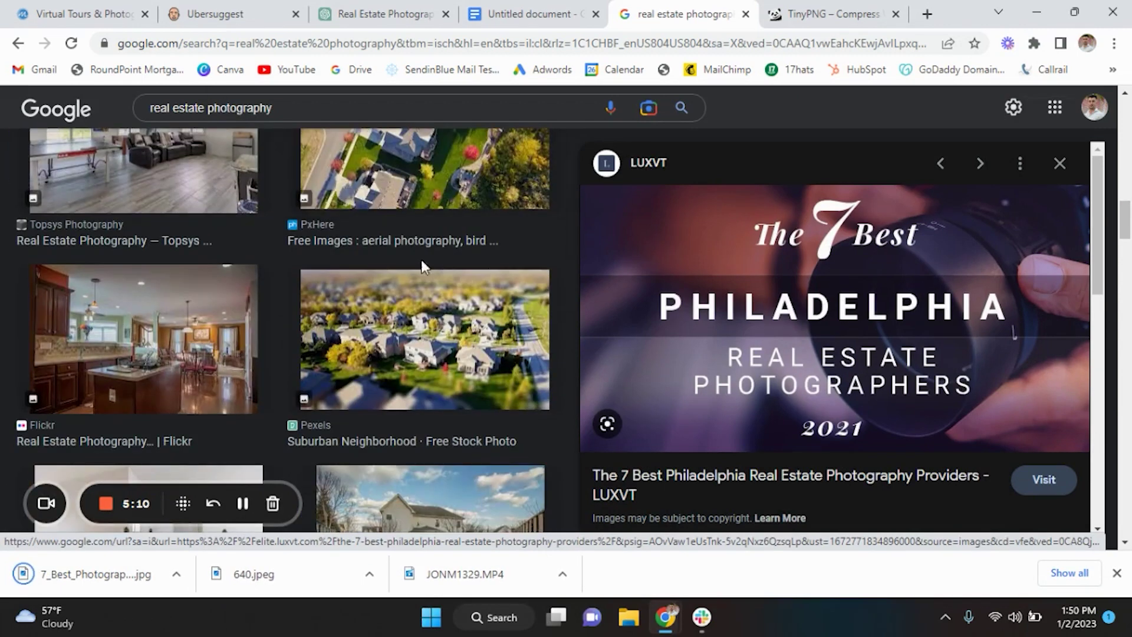
pyautogui.scroll(2, 389, 354)
# Preview neighbourhood, kitchen, backyard, hallway, empty room and waterfront photos without saving any.
pyautogui.click(407, 277)
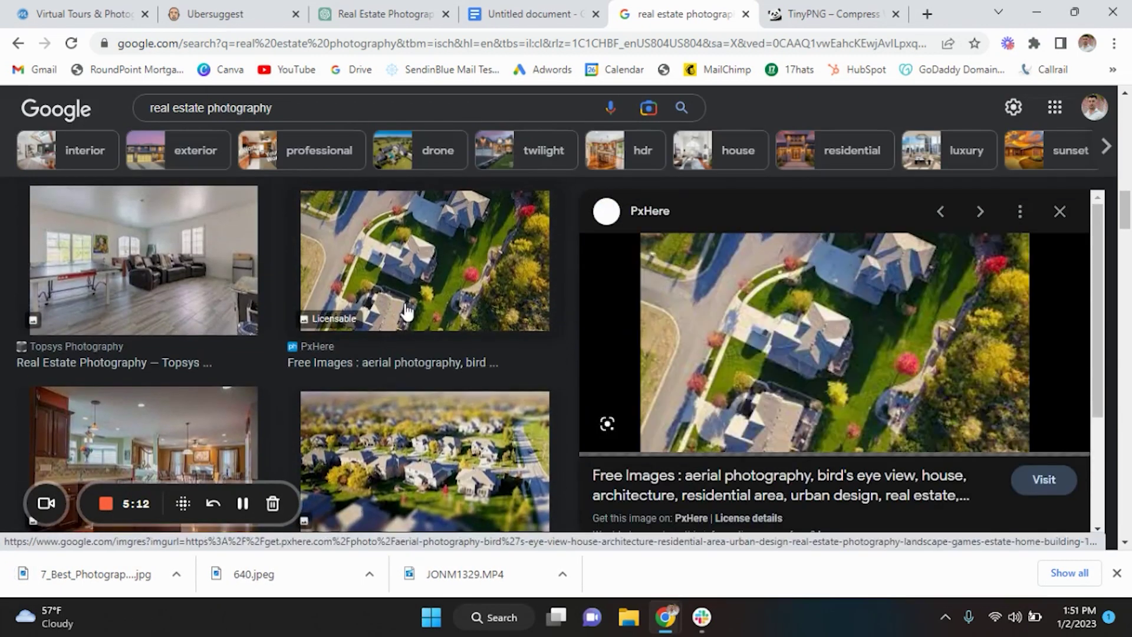
pyautogui.scroll(-2, 448, 353)
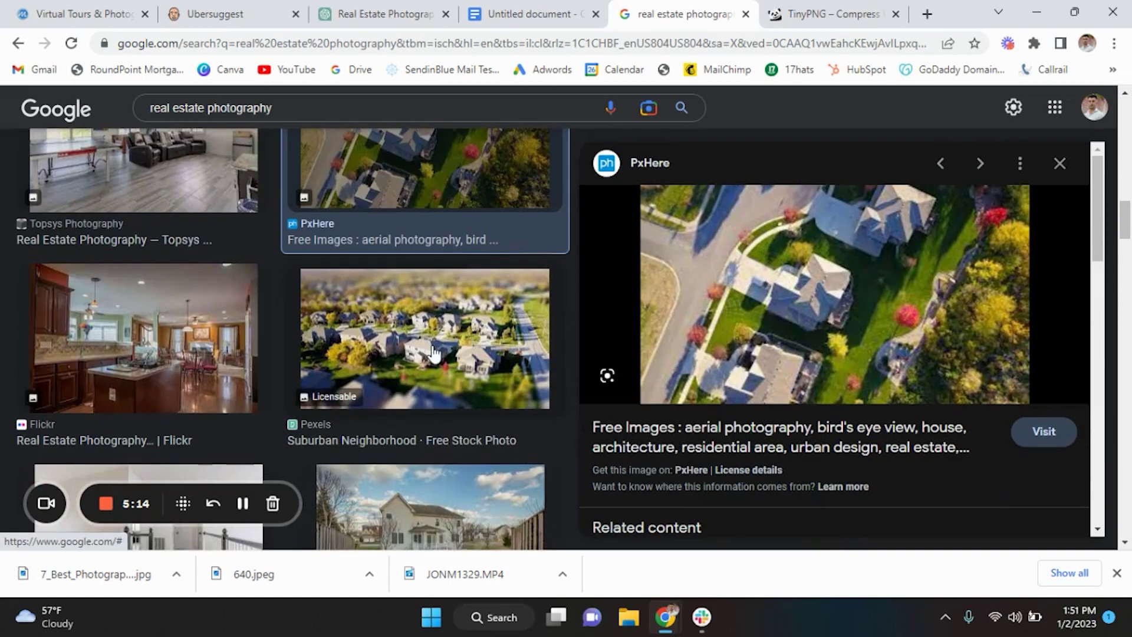
pyautogui.click(430, 354)
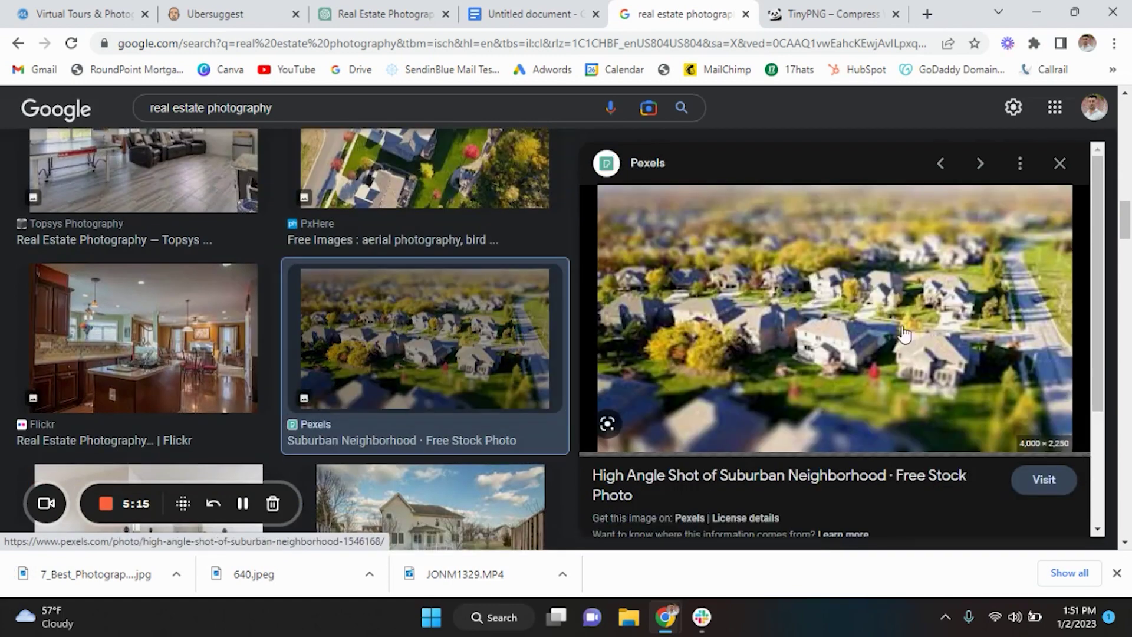
pyautogui.click(228, 373)
pyautogui.scroll(-4, 417, 374)
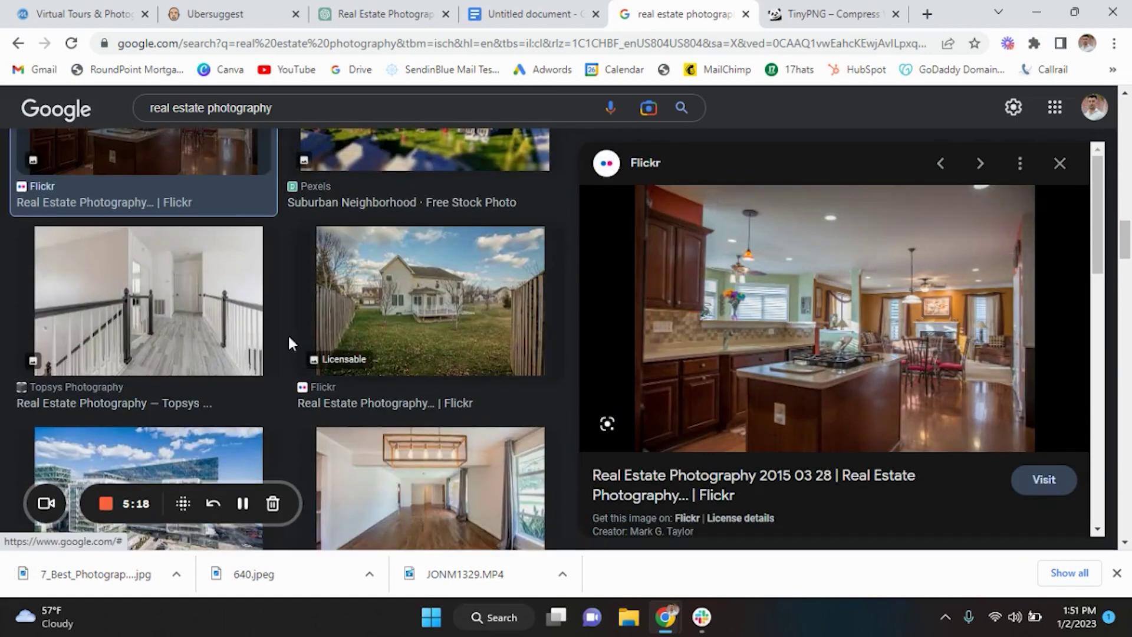
pyautogui.click(405, 320)
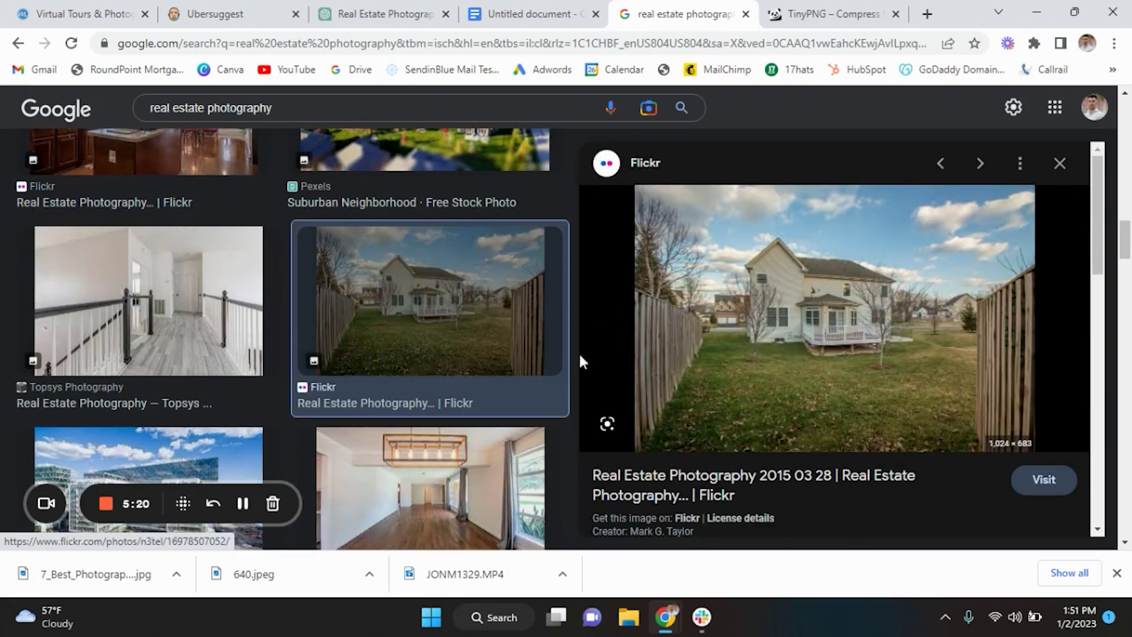
pyautogui.click(240, 348)
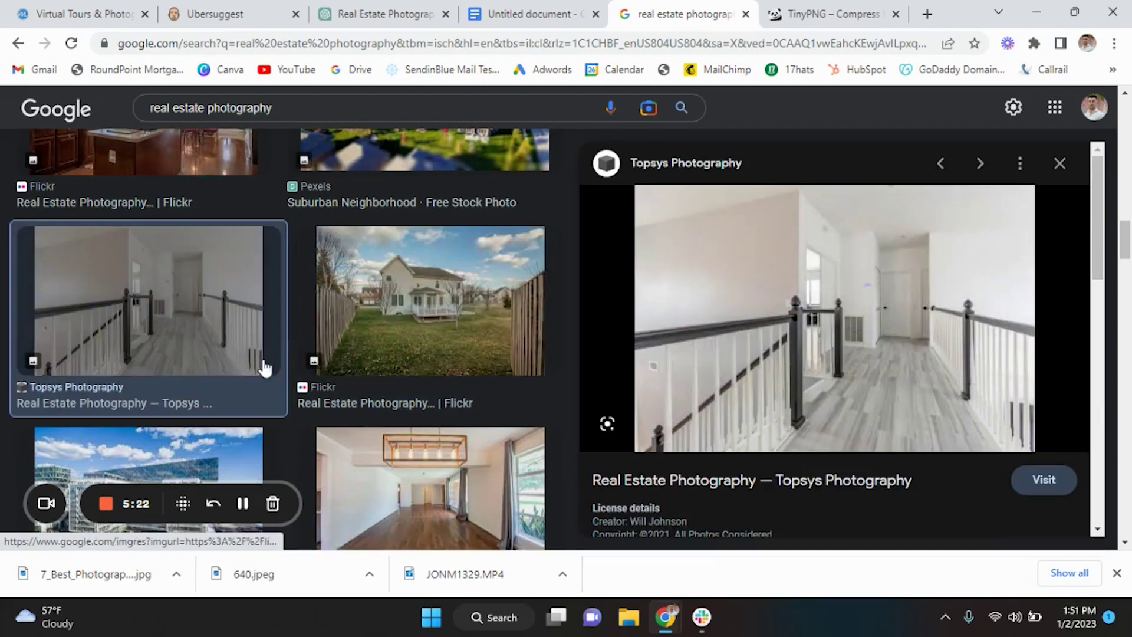
pyautogui.scroll(-1, 265, 368)
pyautogui.click(397, 412)
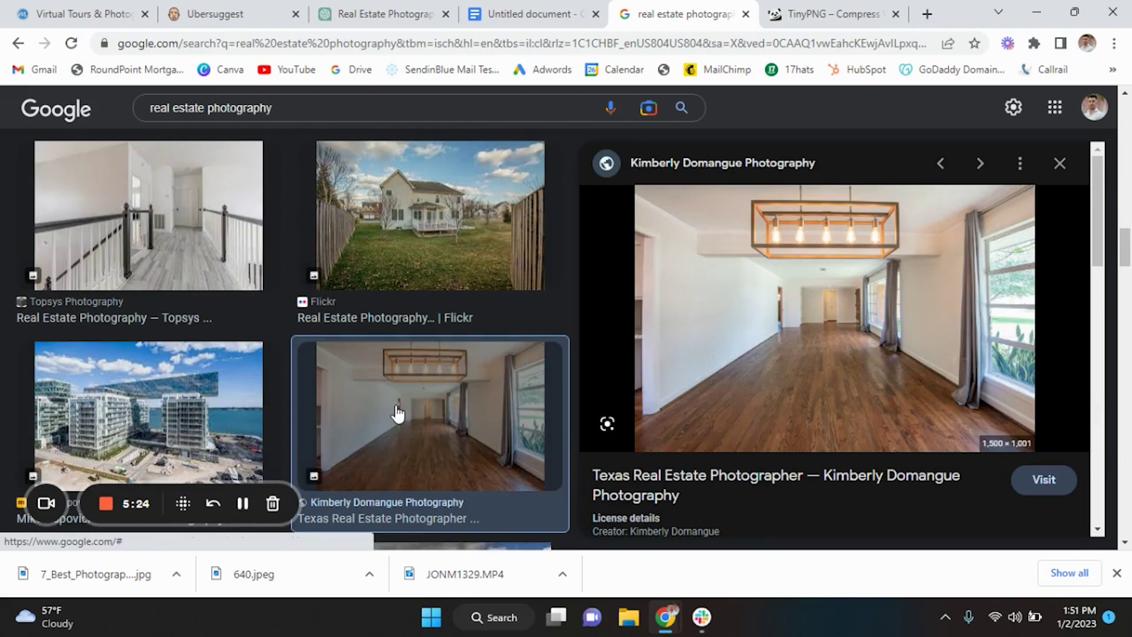
pyautogui.click(177, 424)
pyautogui.scroll(-3, 448, 356)
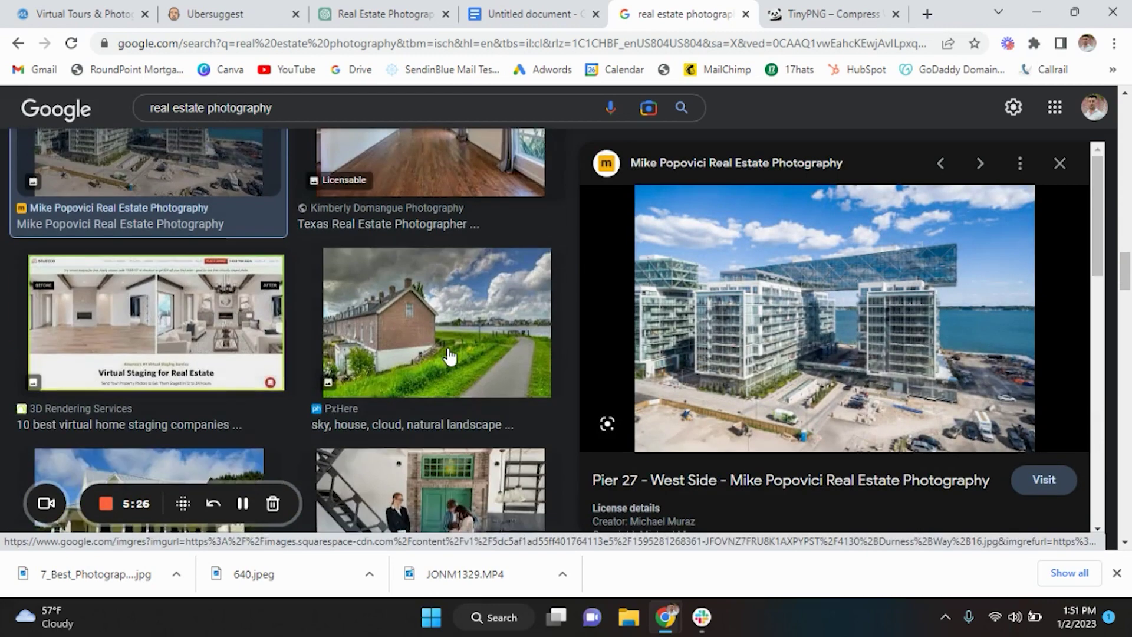
pyautogui.scroll(-1, 449, 355)
# Save the Virtual Staging for Real Estate image as stuccco-virtual-1024x542.jpg.
pyautogui.click(172, 227)
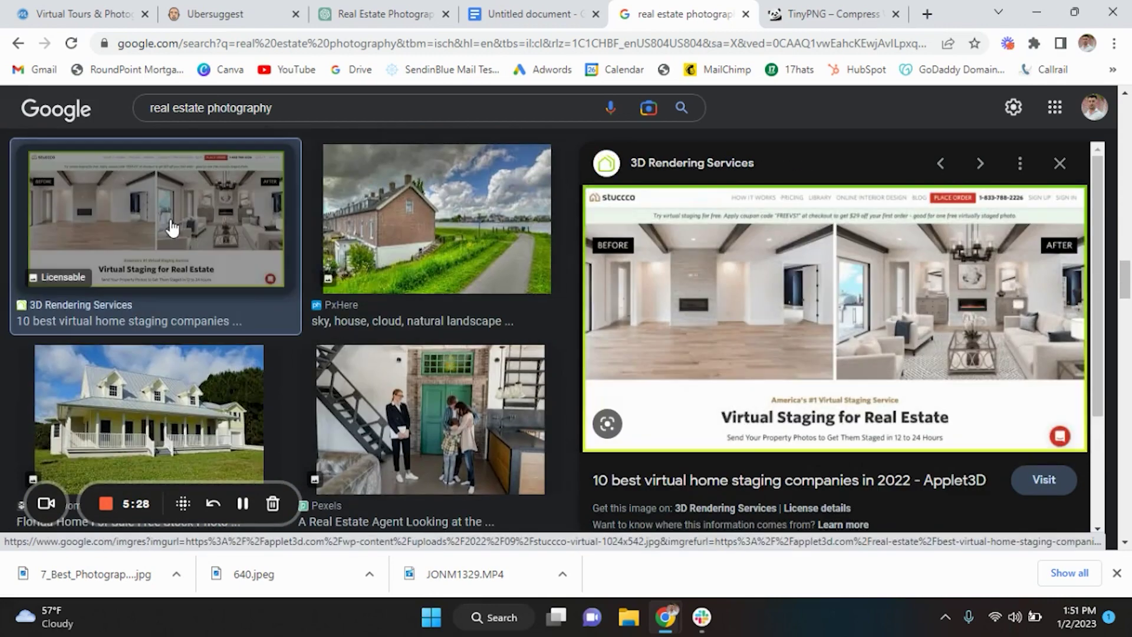
pyautogui.rightClick(711, 325)
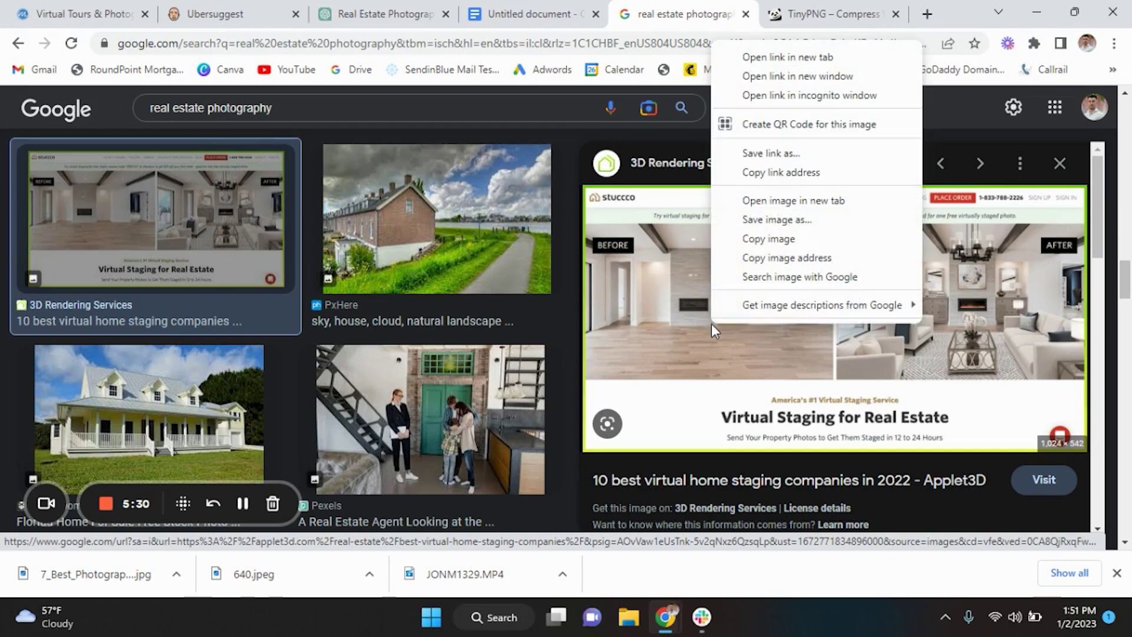
pyautogui.click(769, 220)
pyautogui.press('Return')
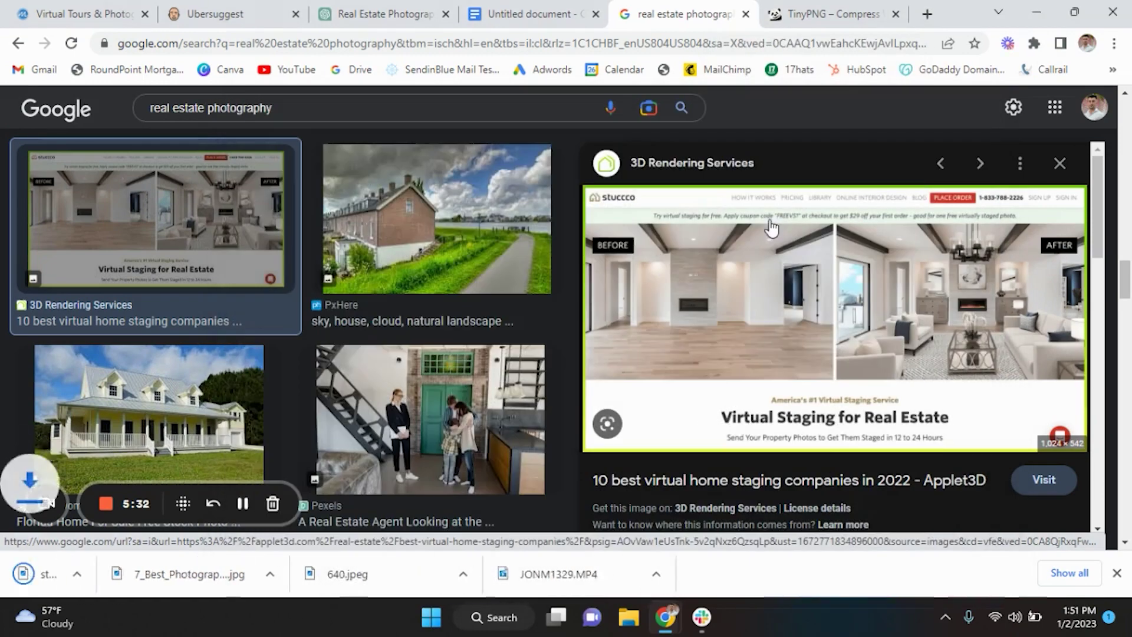
pyautogui.scroll(-3, 373, 356)
pyautogui.scroll(-1, 373, 356)
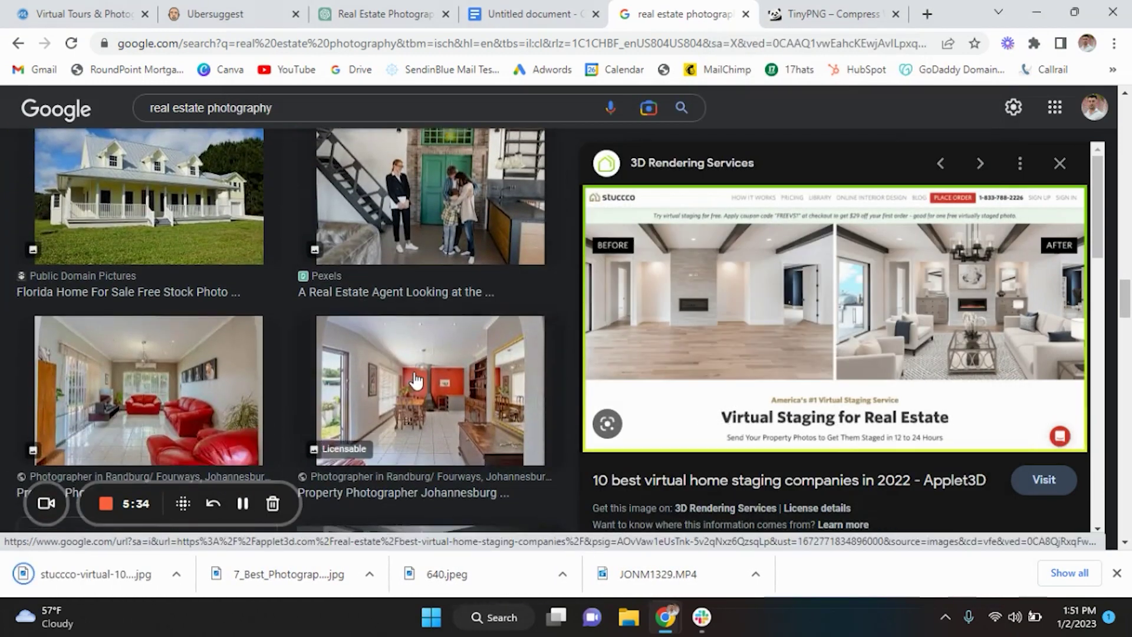
pyautogui.scroll(-1, 413, 377)
pyautogui.click(425, 335)
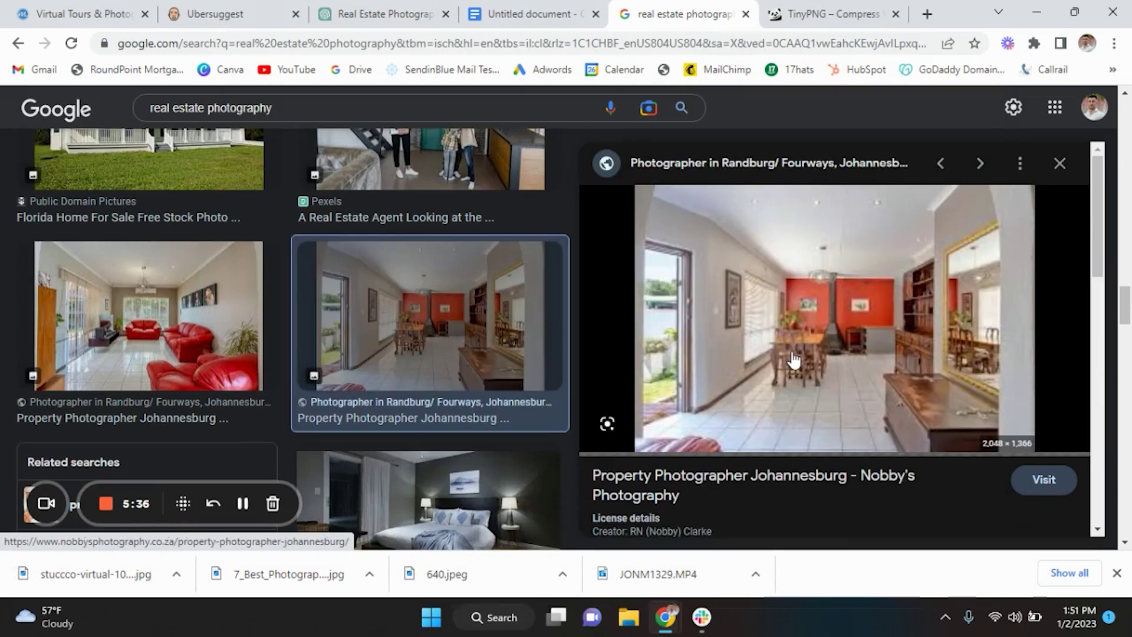
pyautogui.click(828, 6)
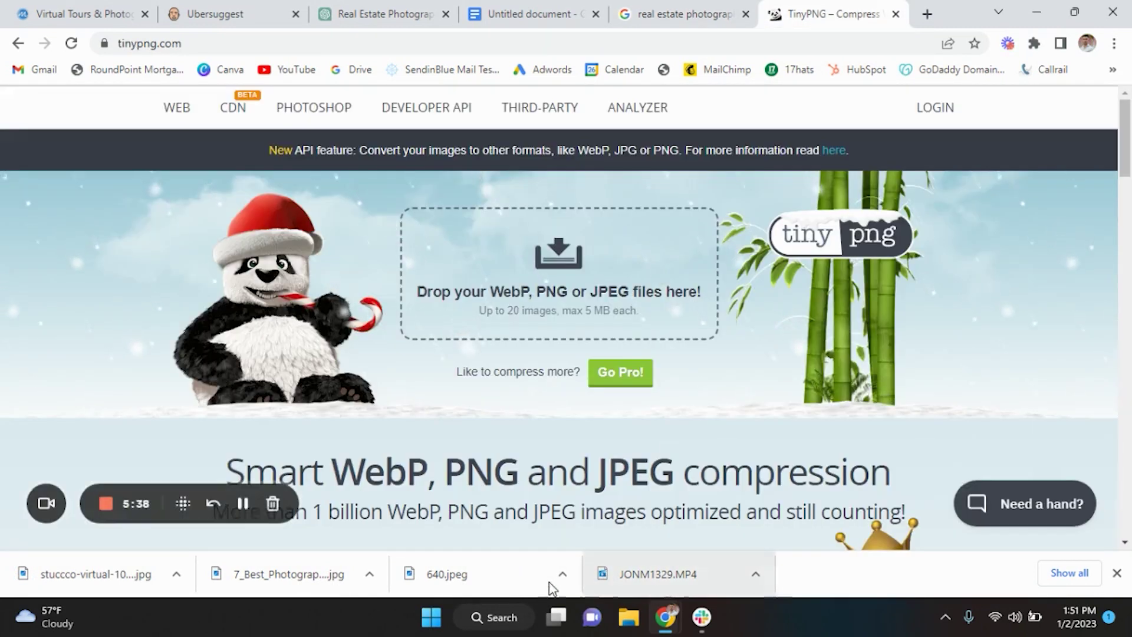
# Drop 640.jpeg, 7_Best_Photographers_philly.jpg and stuccco-virtual-1024x542.jpg onto TinyPNG for compression.
pyautogui.moveTo(505, 586); pyautogui.dragTo(557, 270)
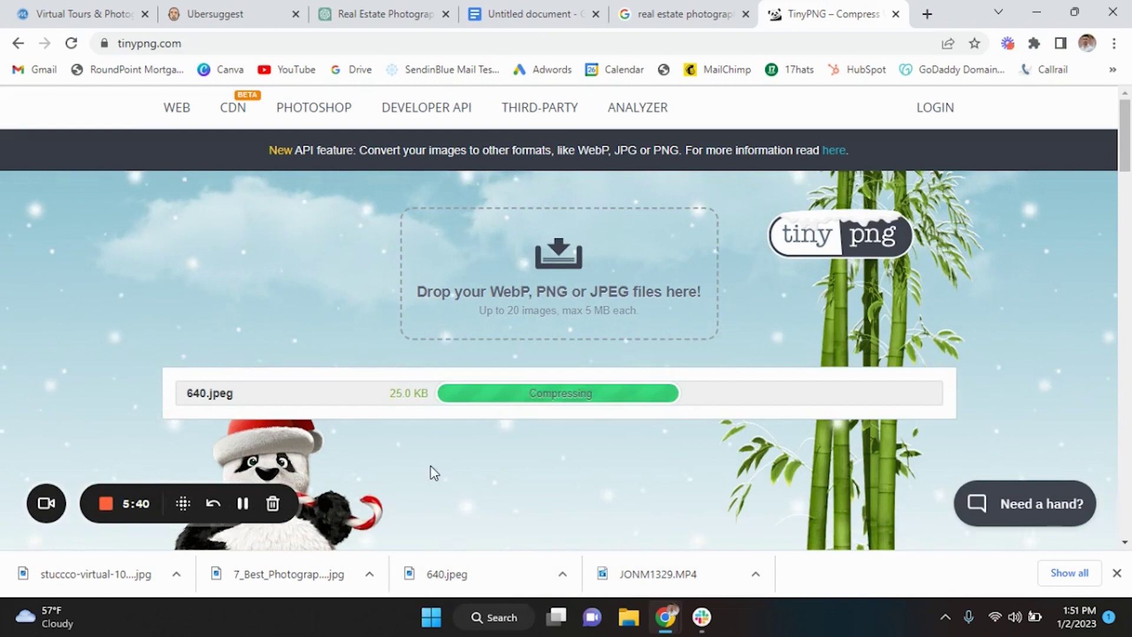
pyautogui.moveTo(285, 578); pyautogui.dragTo(567, 263)
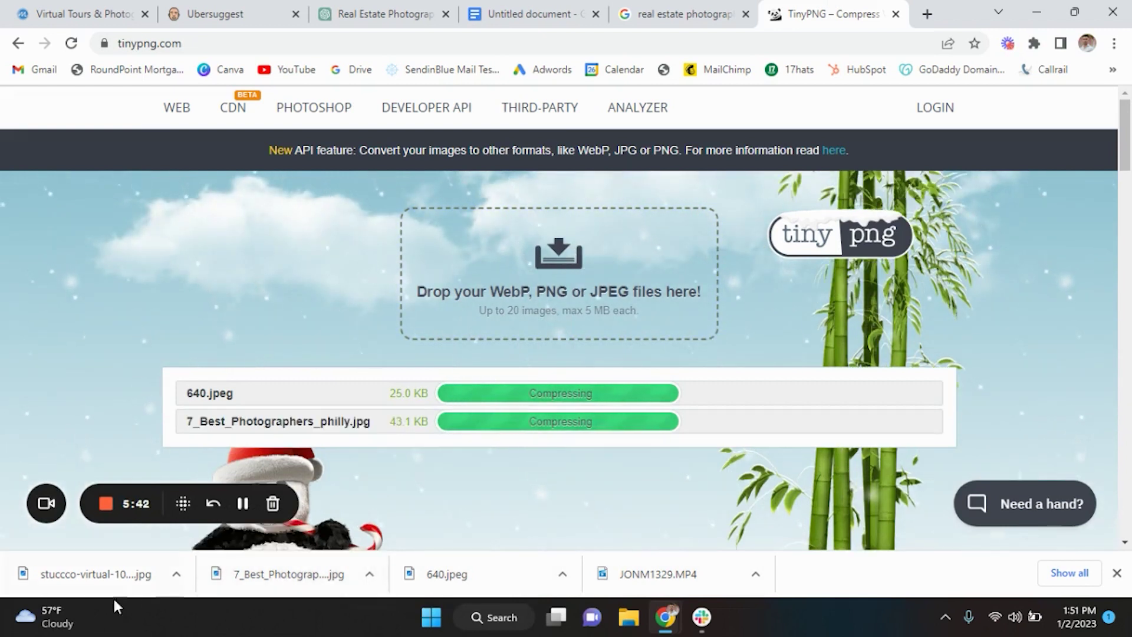
pyautogui.moveTo(98, 579); pyautogui.dragTo(567, 253)
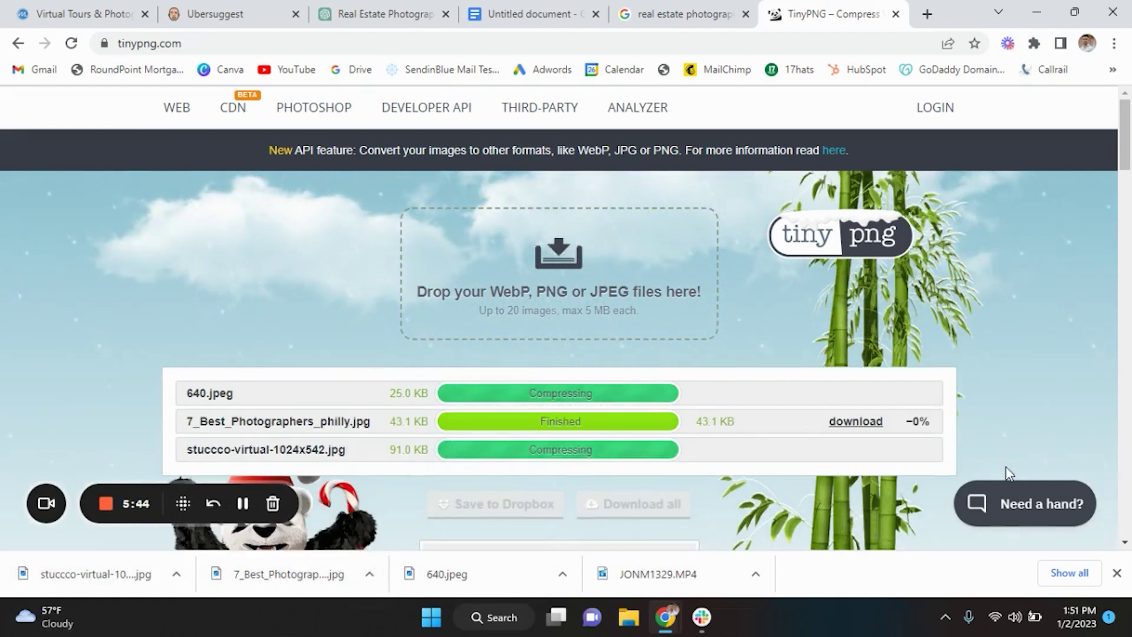
pyautogui.click(1116, 574)
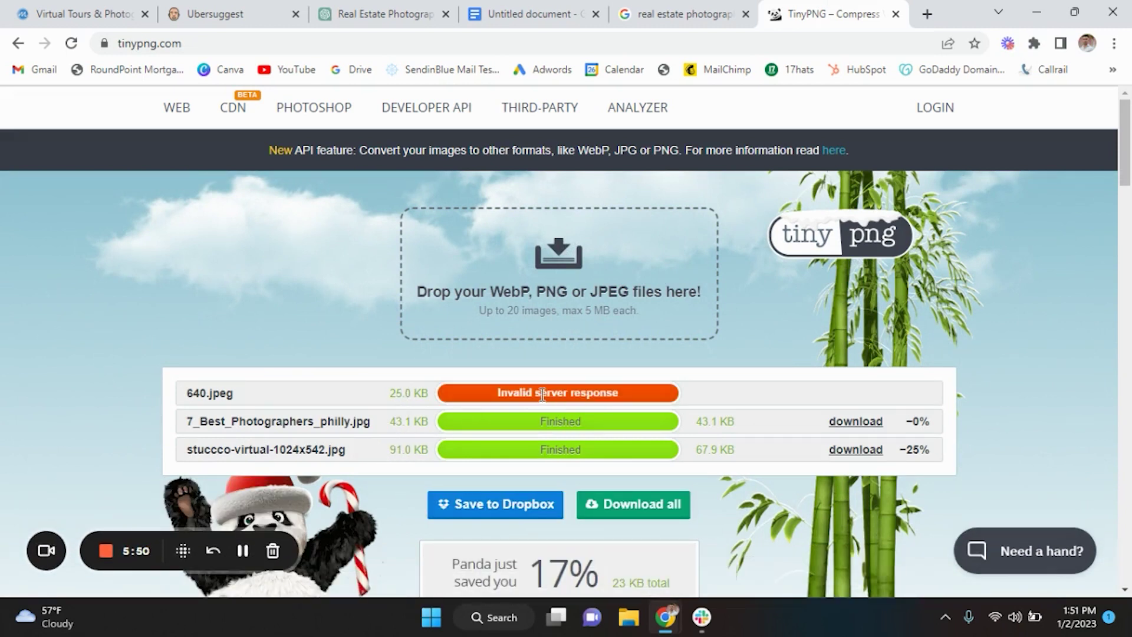
# Save the Feather Home Staging bedroom photo from the image results.
pyautogui.click(700, 5)
pyautogui.scroll(-2, 442, 384)
pyautogui.scroll(-2, 394, 401)
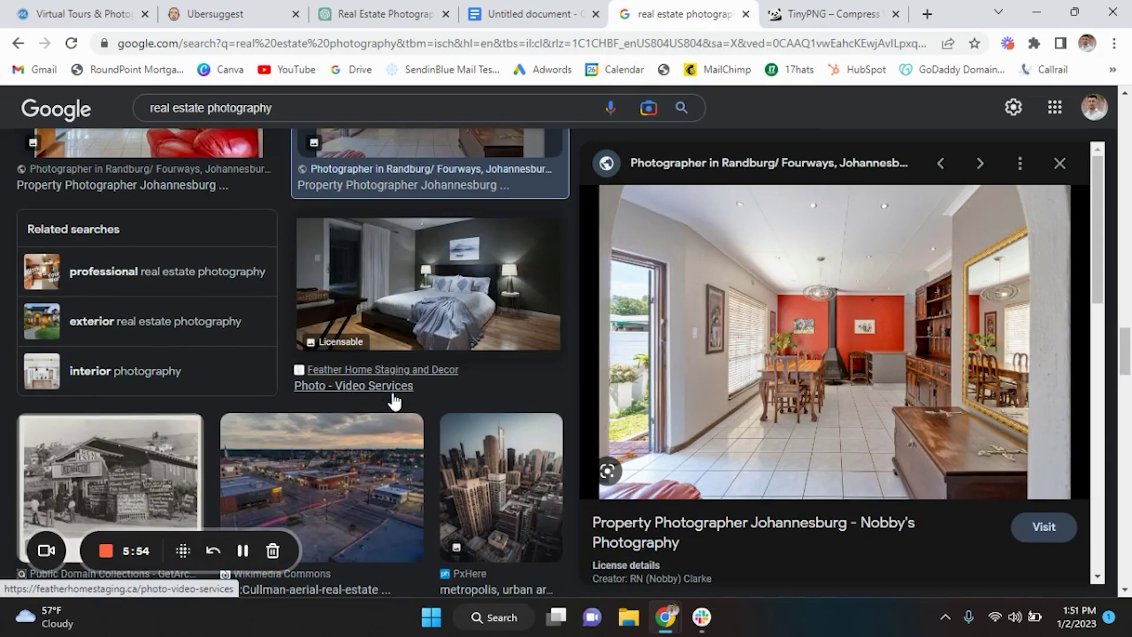
pyautogui.click(431, 265)
pyautogui.rightClick(813, 325)
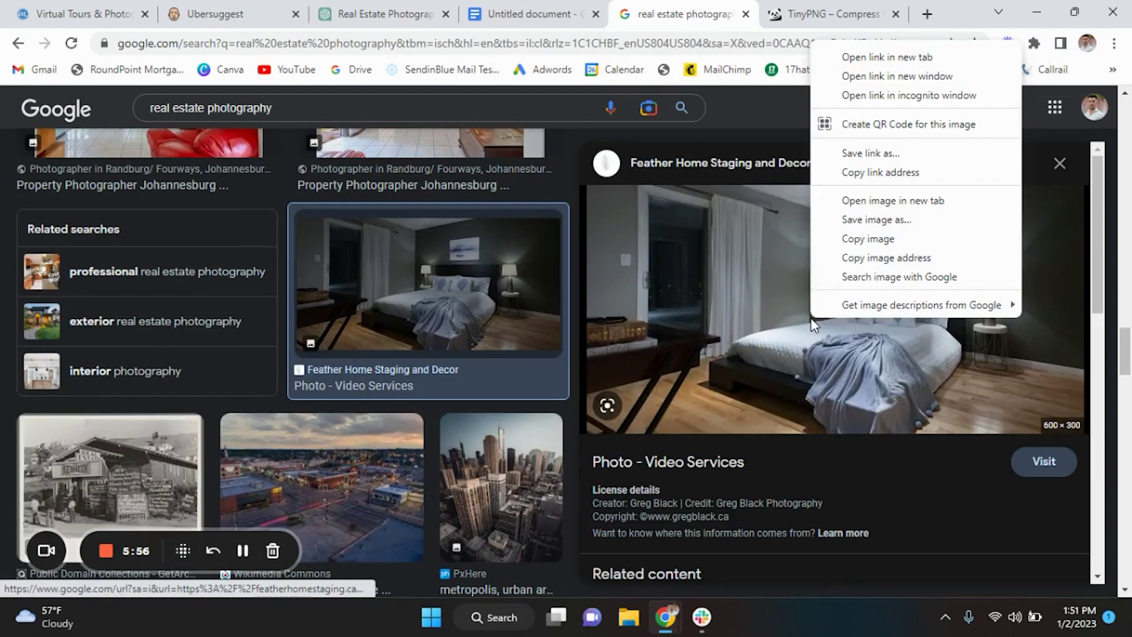
pyautogui.click(857, 227)
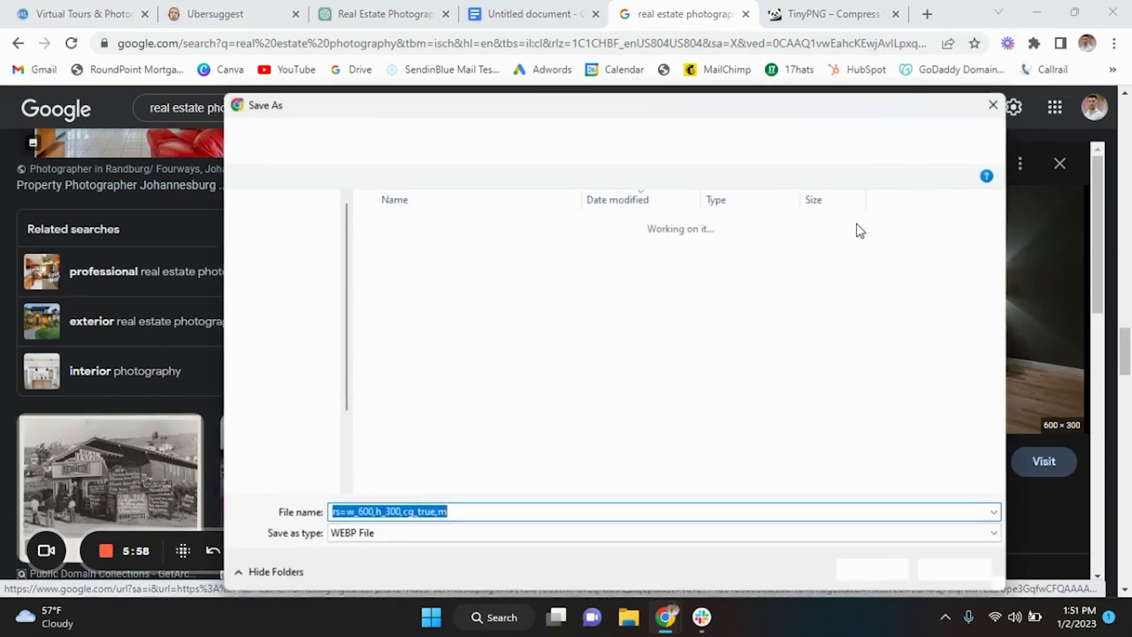
pyautogui.press('Return')
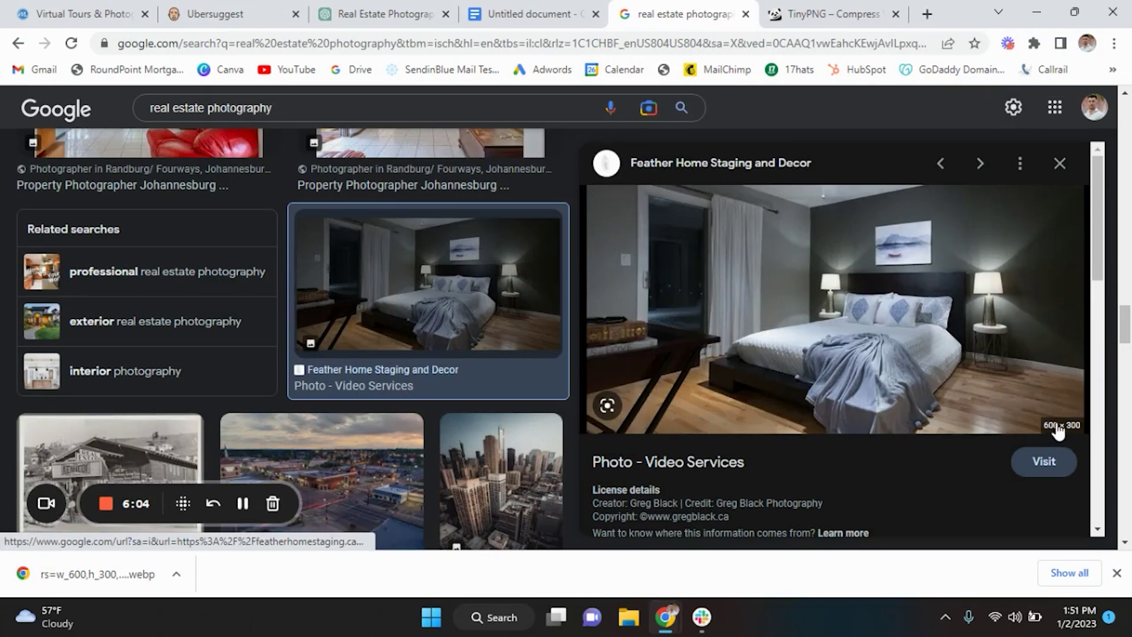
pyautogui.scroll(-3, 396, 401)
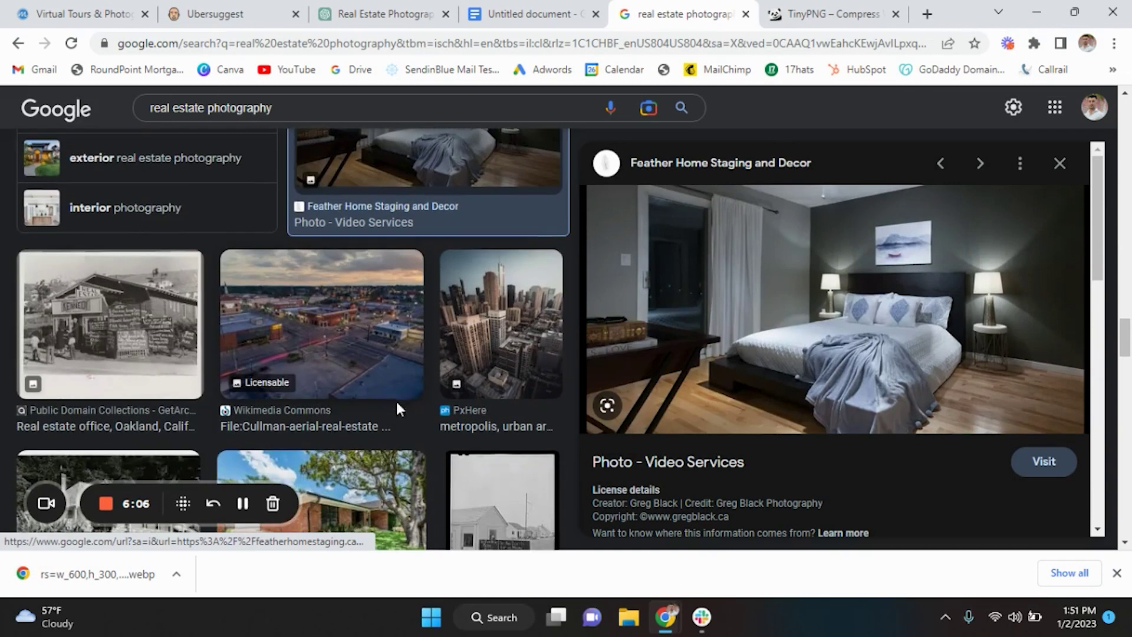
# Preview the Cullman, skyline and Oakland photos, then save the Central Texas brick house as images.jpg.
pyautogui.click(297, 328)
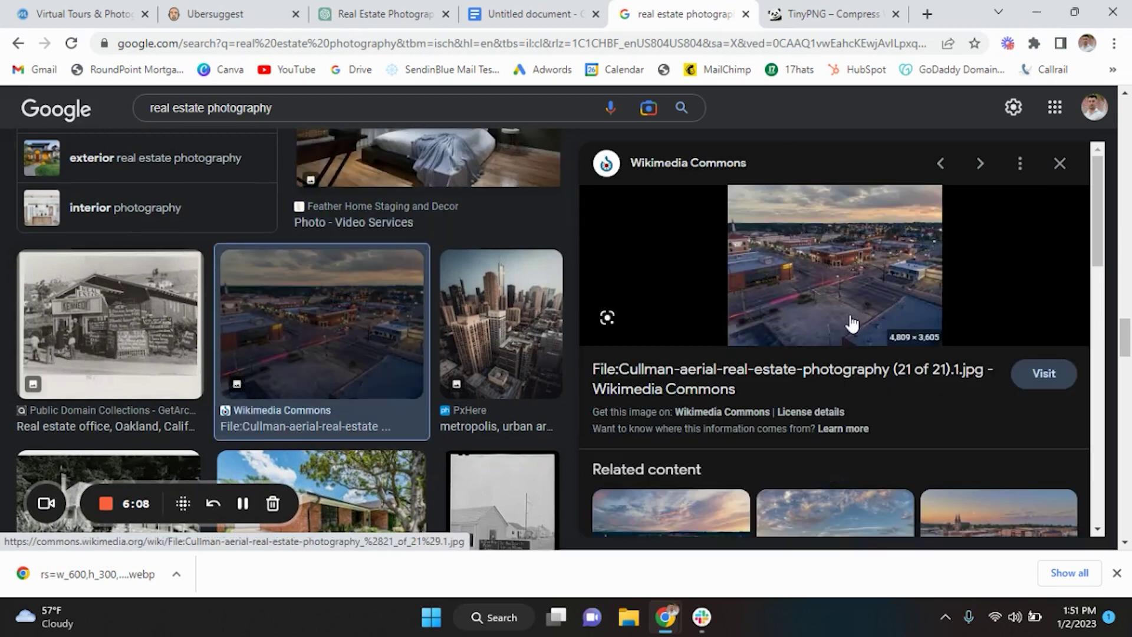
pyautogui.click(480, 331)
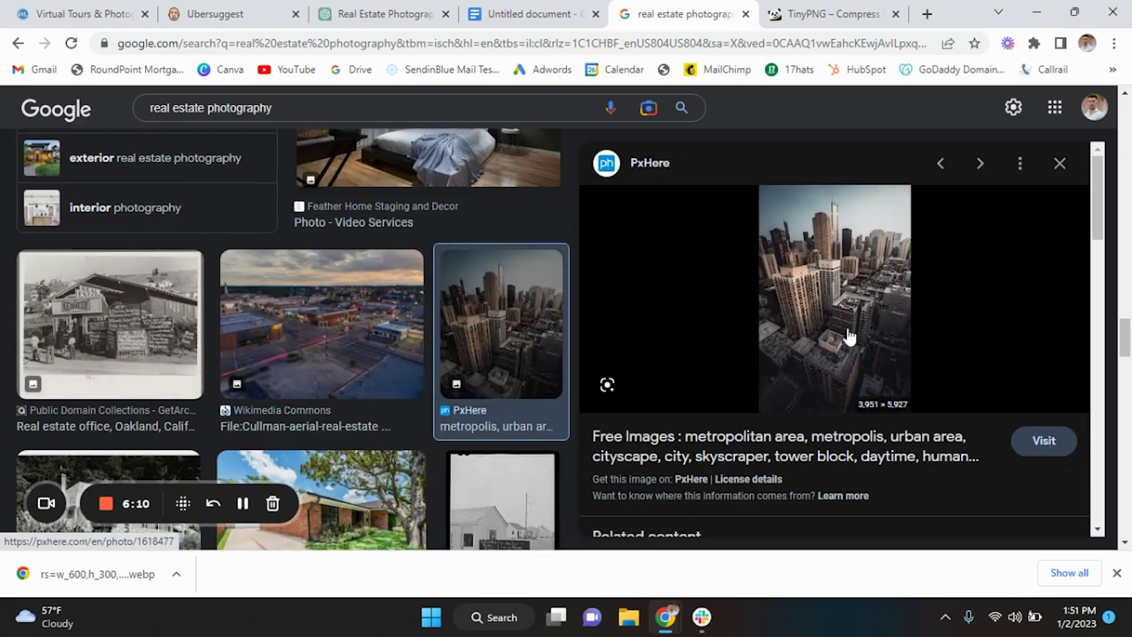
pyautogui.click(124, 345)
pyautogui.scroll(-3, 158, 363)
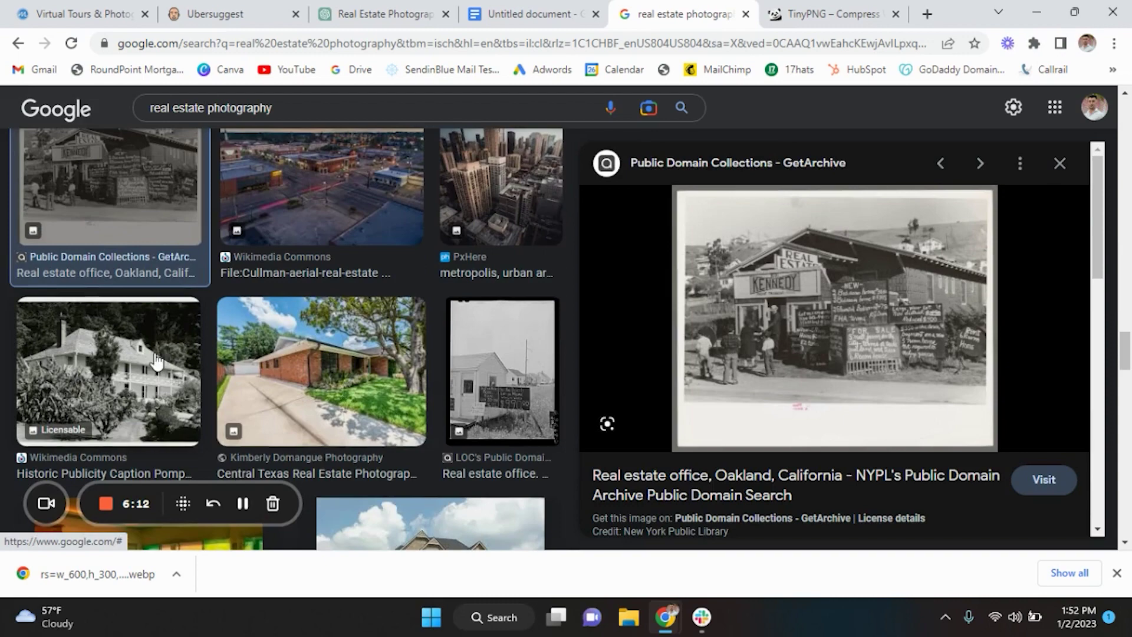
pyautogui.click(290, 369)
pyautogui.rightClick(725, 371)
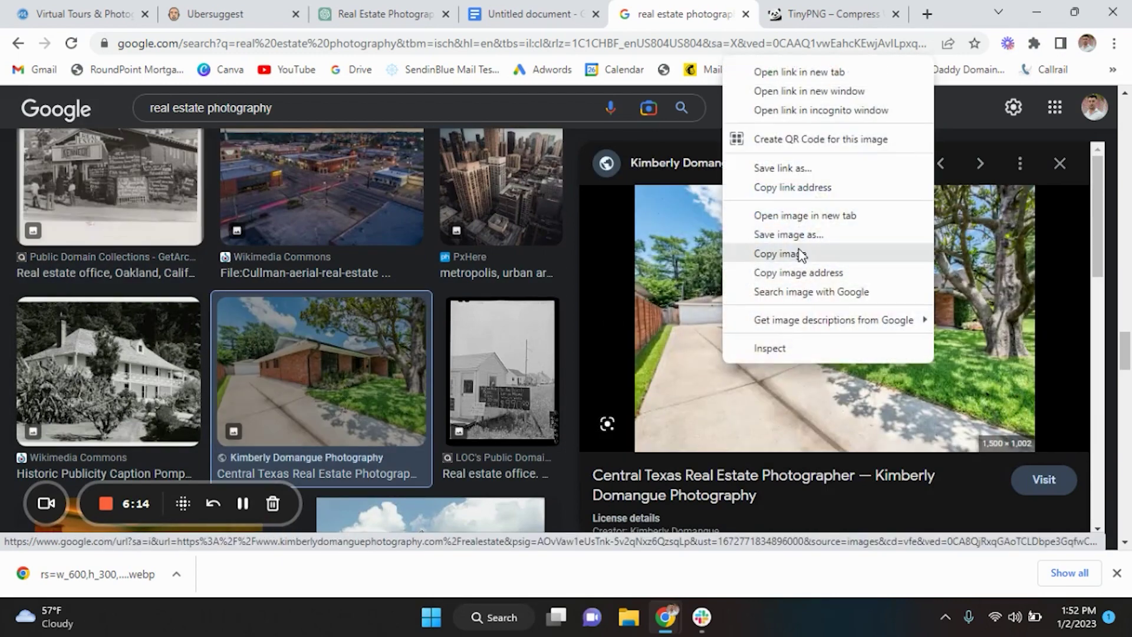
pyautogui.click(796, 242)
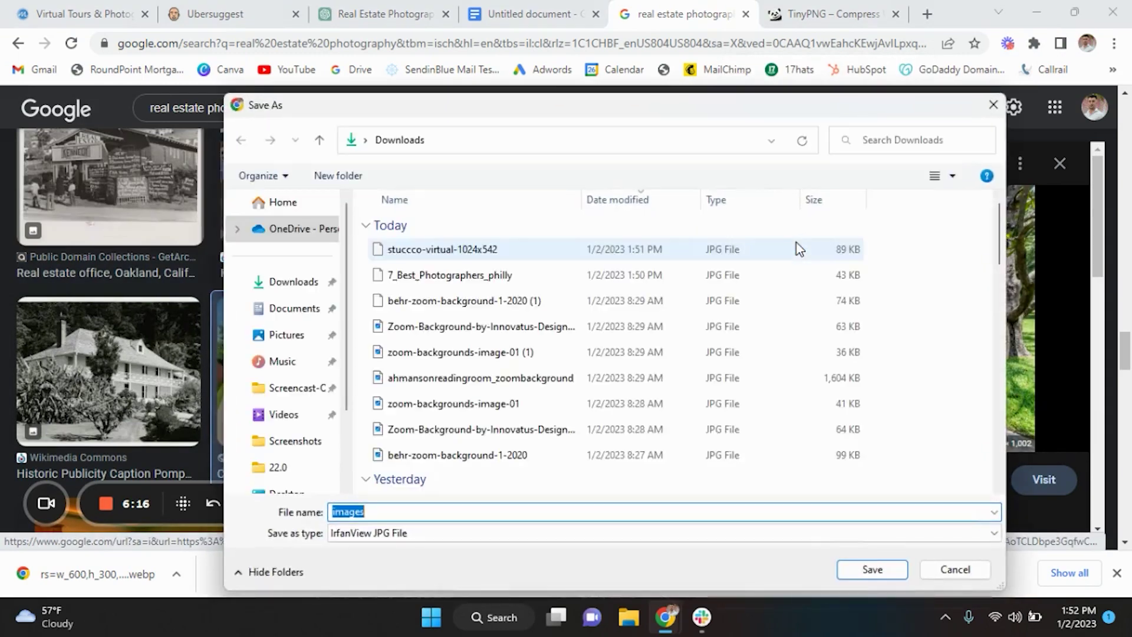
pyautogui.press('Return')
# Save the Hippopx new brick house photo and the Picryl aerial mansion view.
pyautogui.scroll(-3, 486, 246)
pyautogui.scroll(-2, 489, 255)
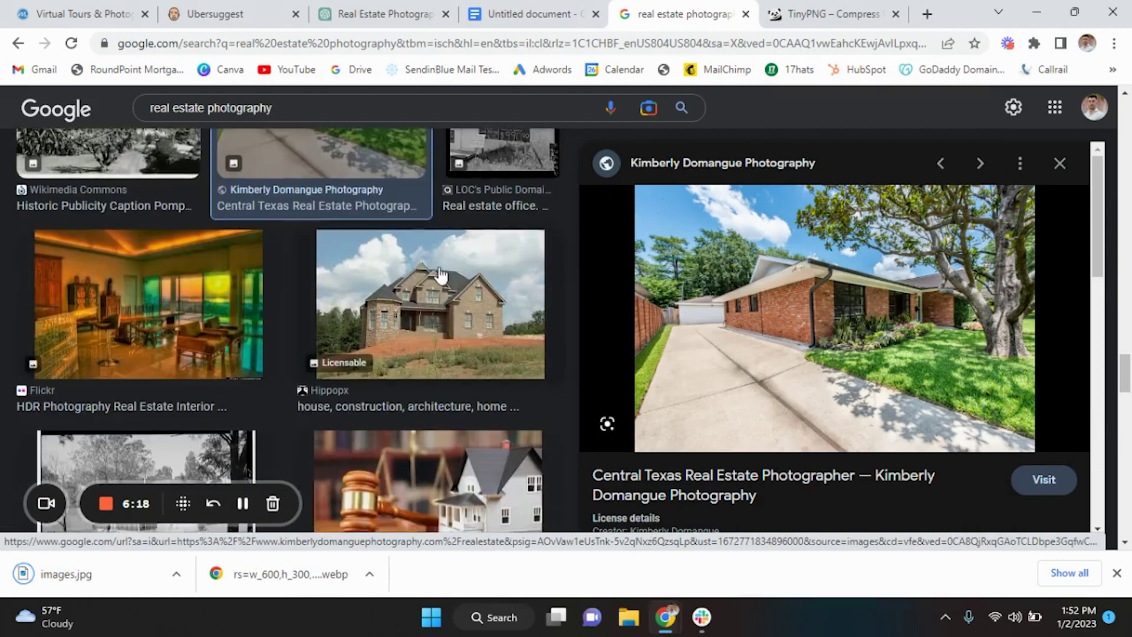
pyautogui.click(424, 283)
pyautogui.rightClick(755, 335)
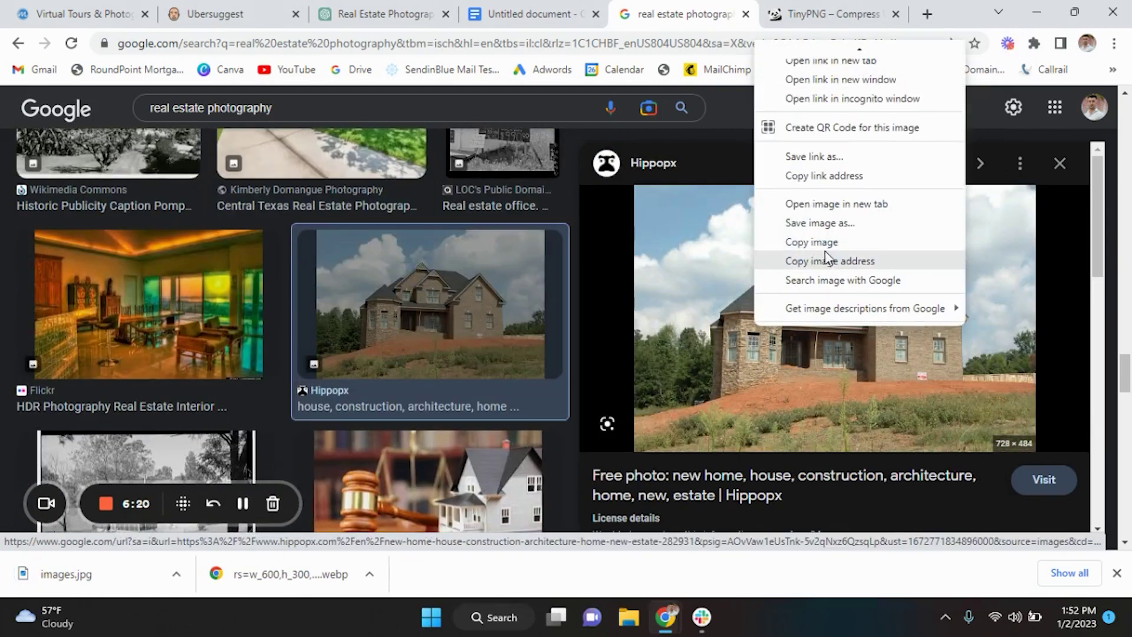
pyautogui.click(808, 223)
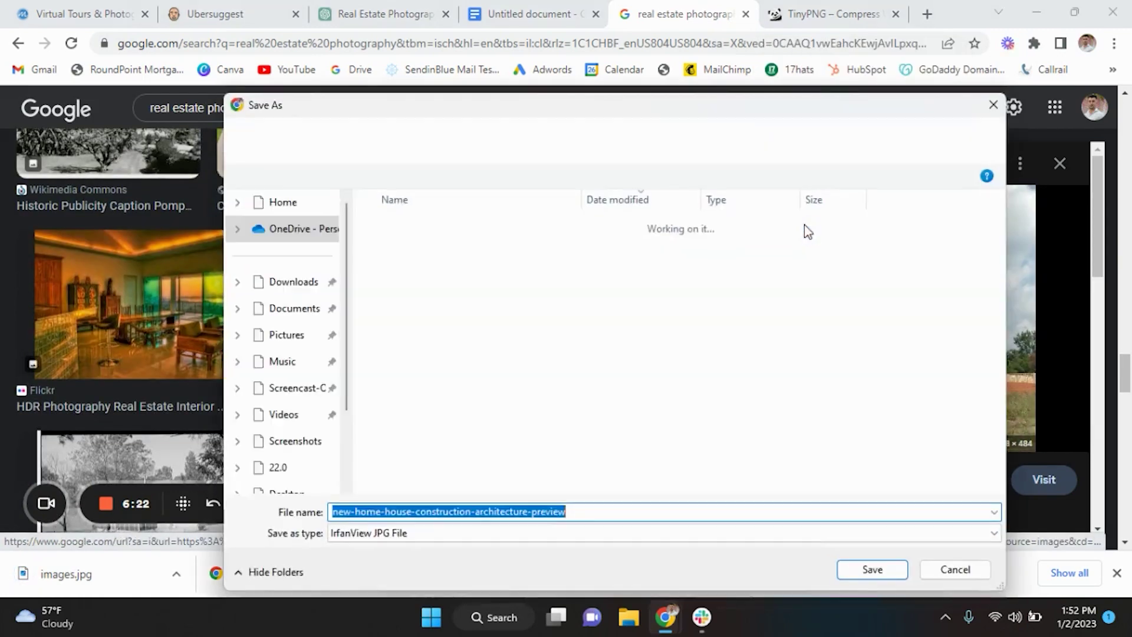
pyautogui.press('Return')
pyautogui.scroll(-3, 285, 402)
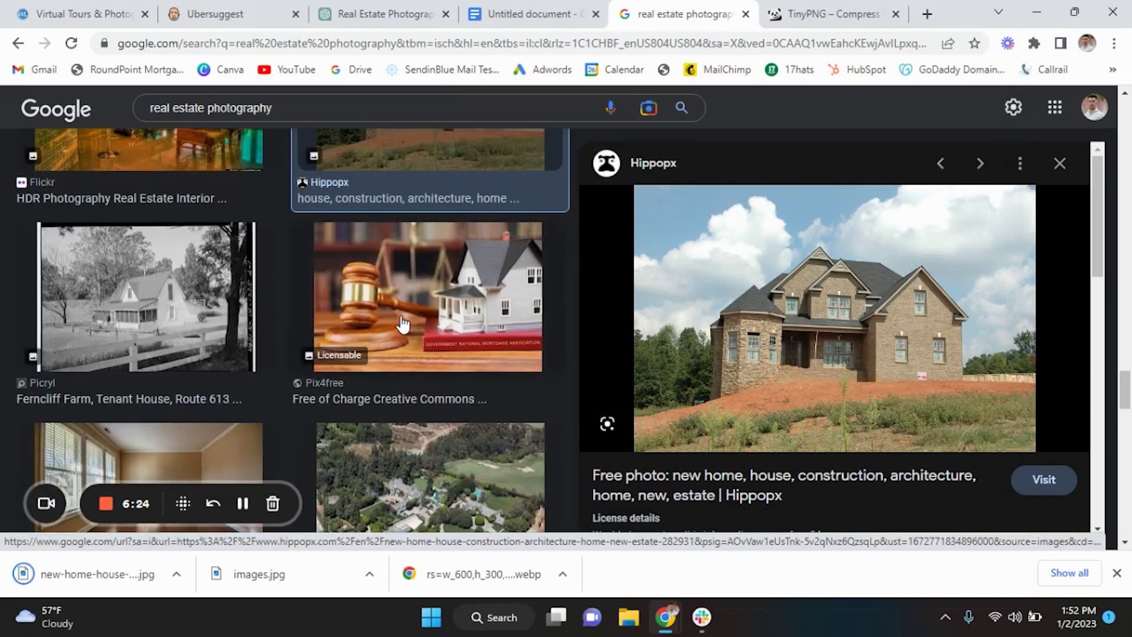
pyautogui.scroll(-2, 285, 336)
pyautogui.click(354, 342)
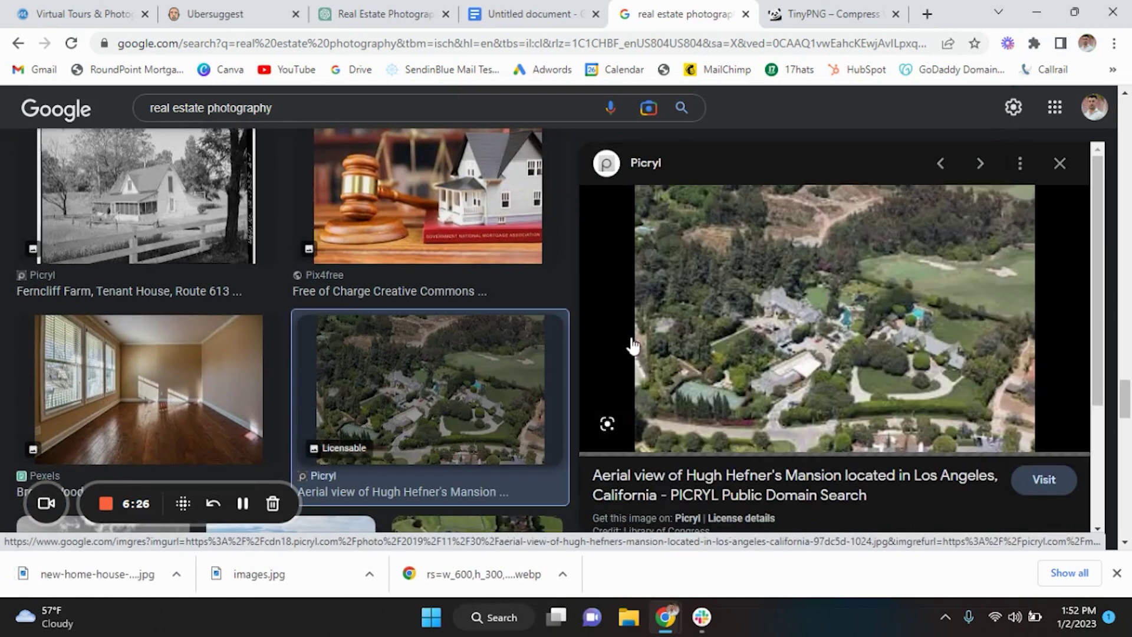
pyautogui.rightClick(768, 352)
pyautogui.click(821, 229)
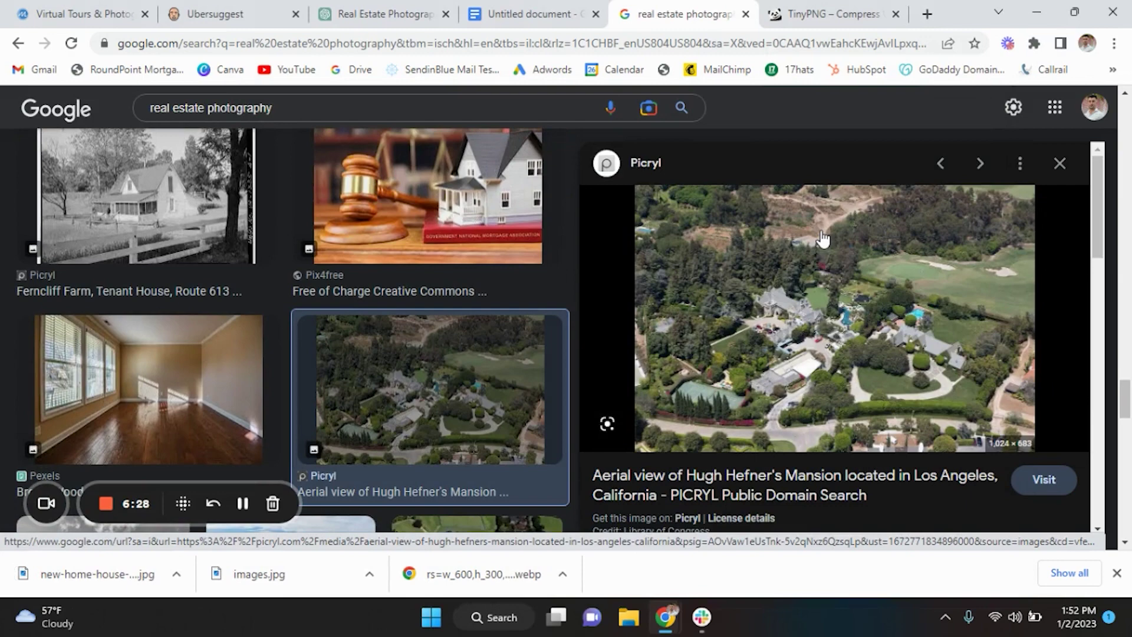
pyautogui.press('Return')
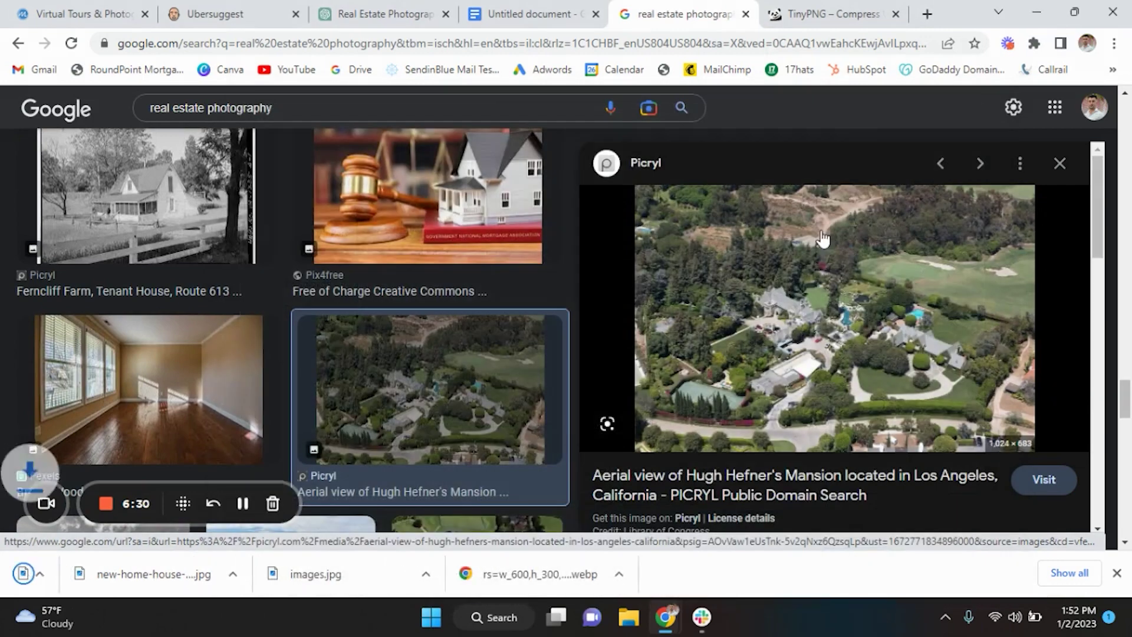
pyautogui.click(843, 8)
# Add images.jpg, the new house photo and the aerial mansion photo to TinyPNG for compression.
pyautogui.moveTo(448, 574); pyautogui.dragTo(515, 251)
pyautogui.moveTo(264, 589); pyautogui.dragTo(566, 274)
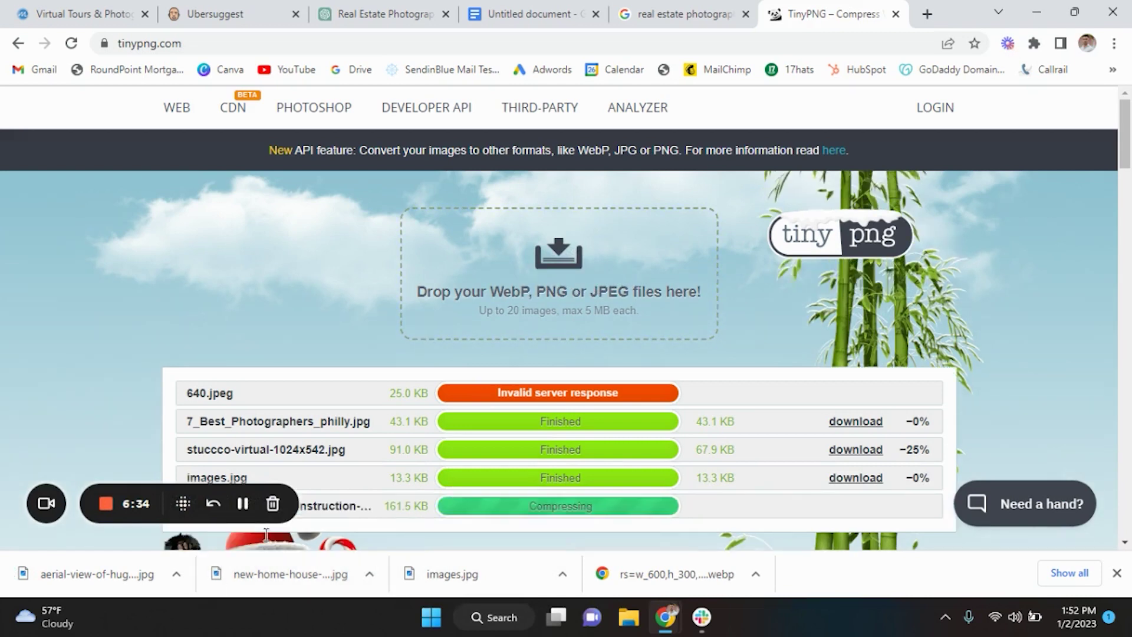
pyautogui.moveTo(96, 576); pyautogui.dragTo(594, 284)
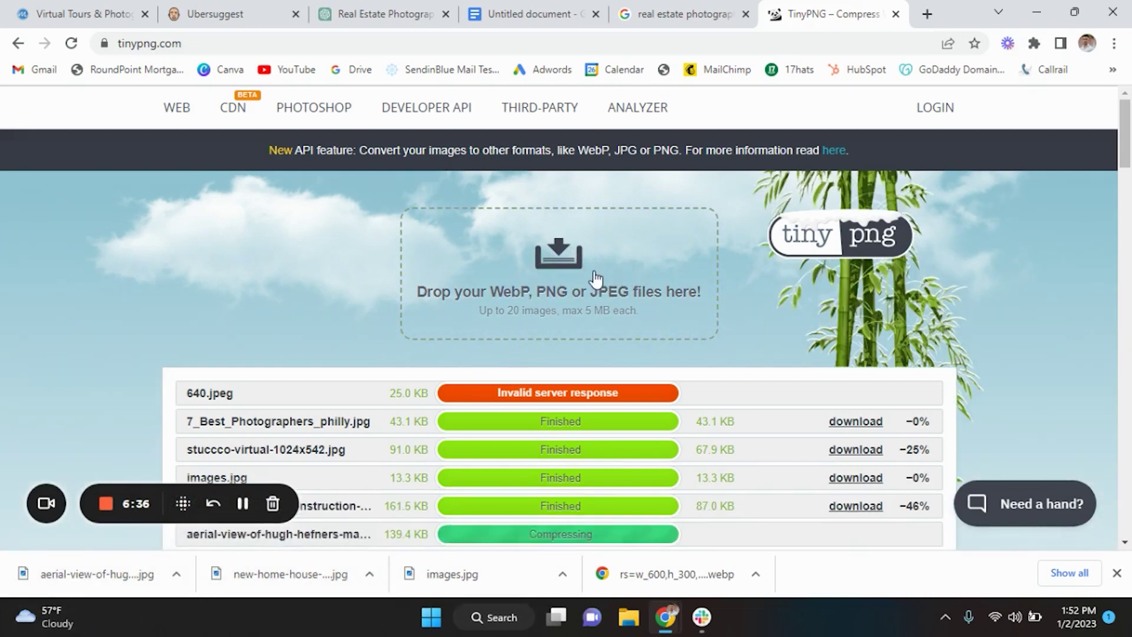
# Download four compressed files: 7_Best_Photographers_philly.jpg, stucco-virtual-1024x542.jpg, images.jpg and the new house photo.
pyautogui.click(1116, 573)
pyautogui.scroll(-1, 721, 430)
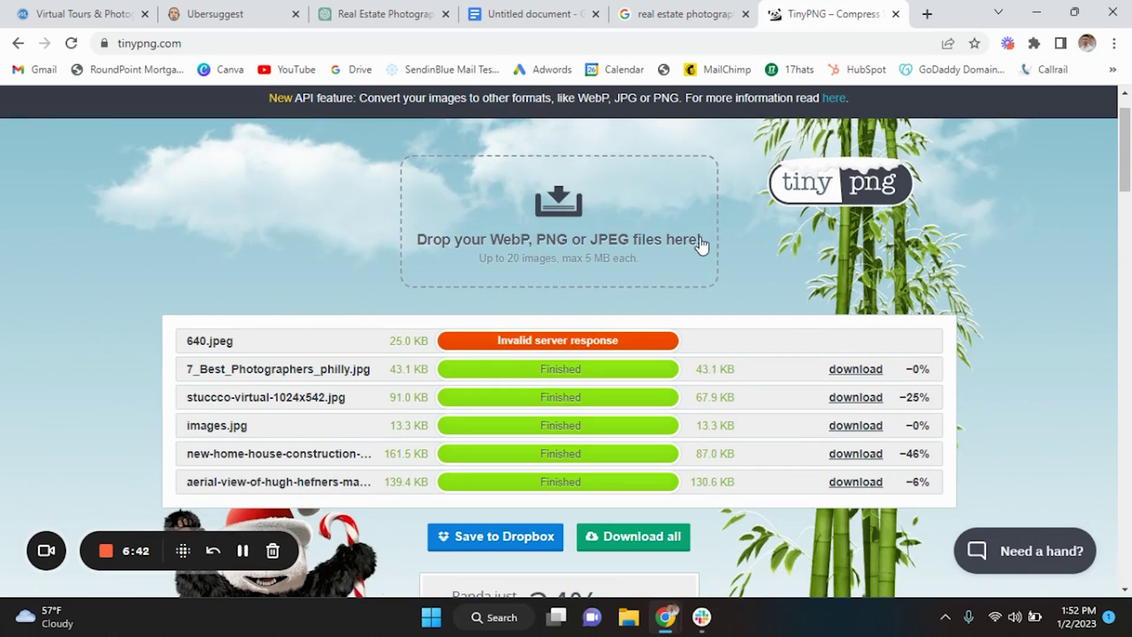
pyautogui.click(862, 370)
pyautogui.click(854, 398)
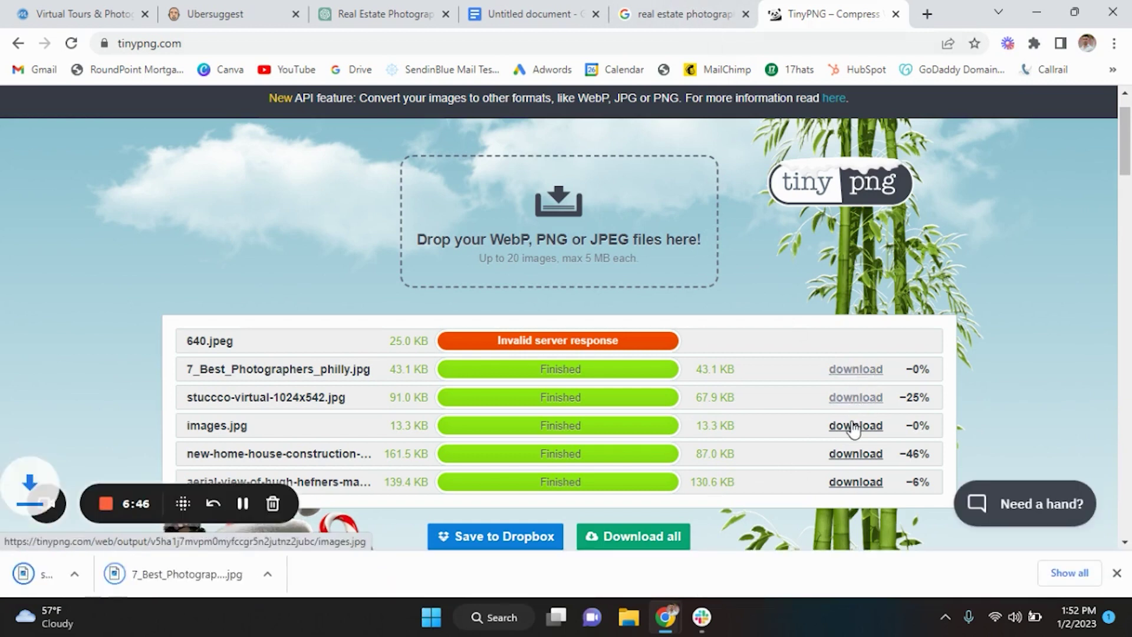
pyautogui.click(855, 426)
pyautogui.click(855, 459)
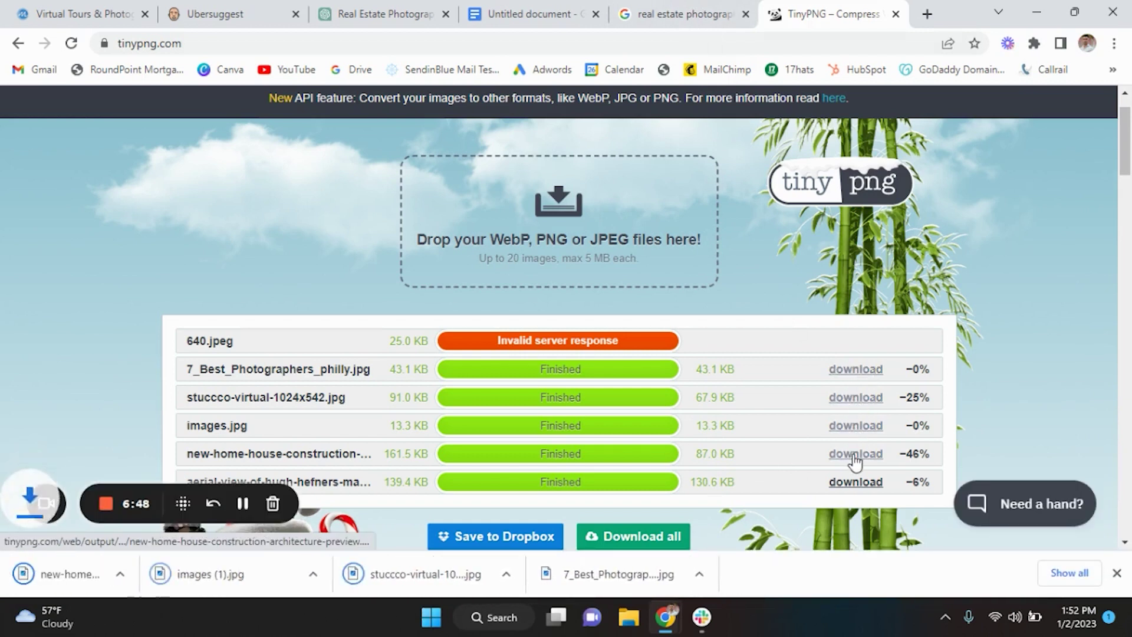
# Select and copy the full real estate photography blog reply in ChatGPT, then return to TinyPNG.
pyautogui.click(336, 13)
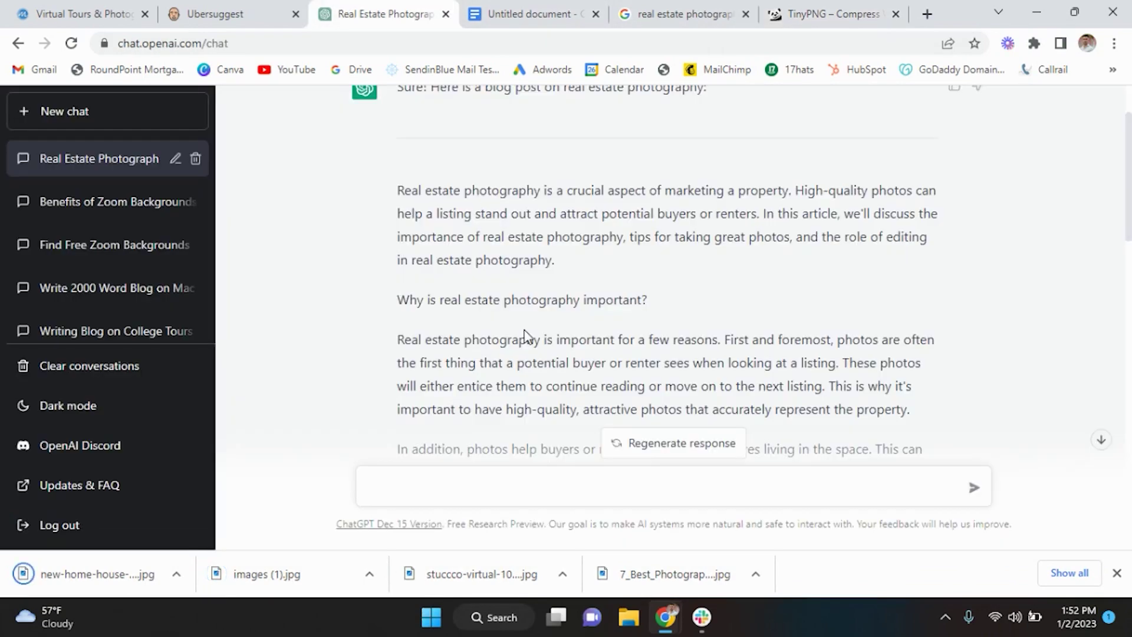
pyautogui.scroll(-20, 525, 333)
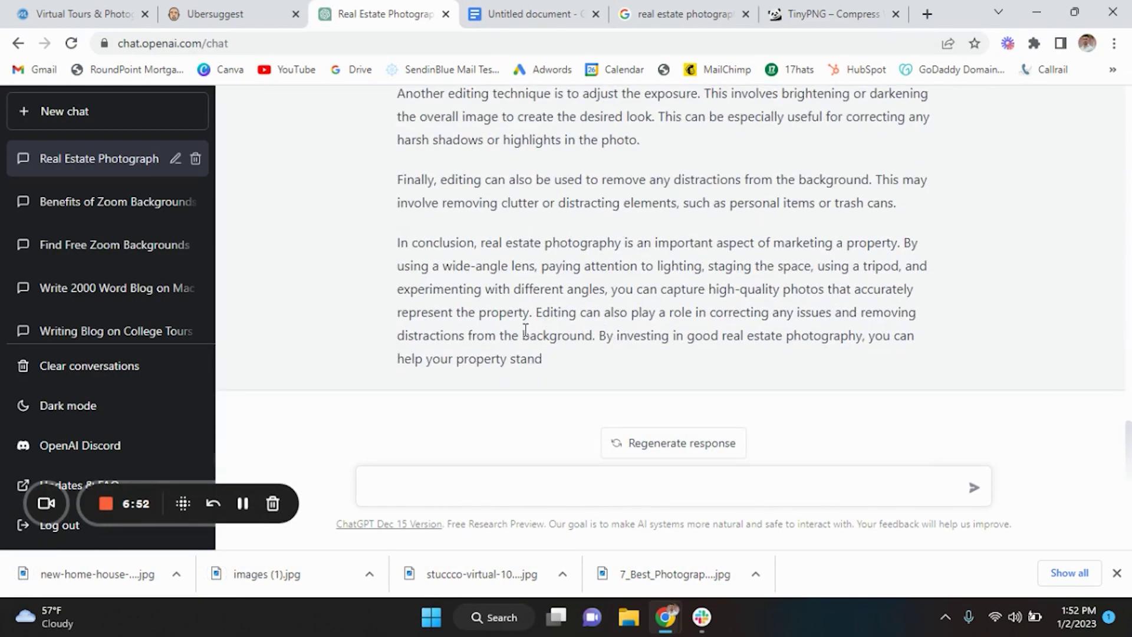
pyautogui.scroll(20, 525, 333)
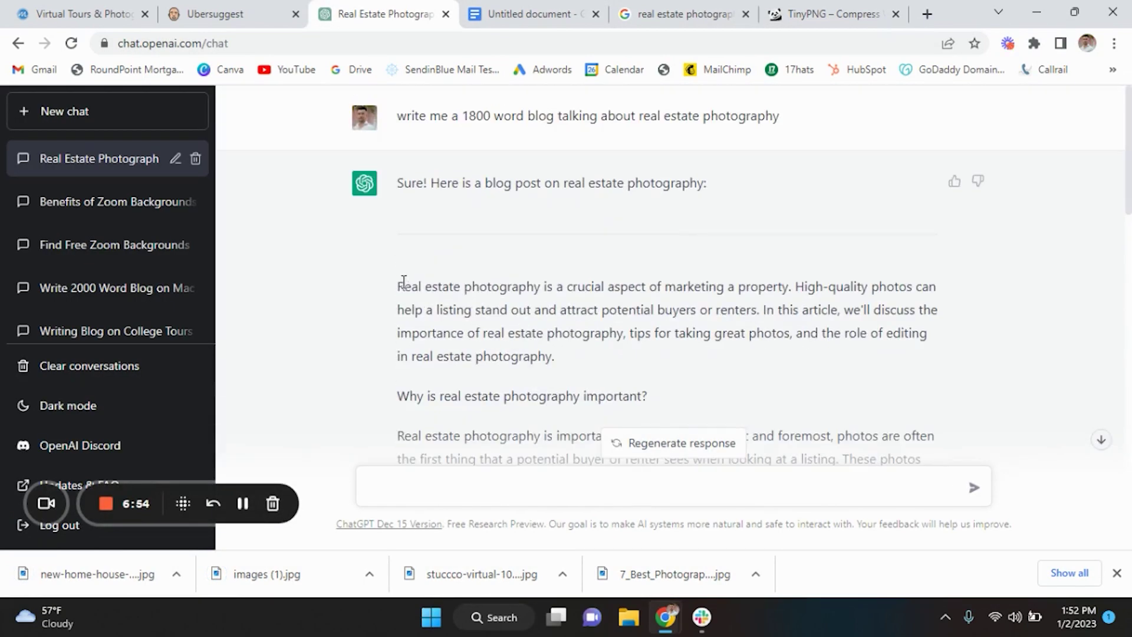
pyautogui.moveTo(399, 286); pyautogui.dragTo(561, 558)
pyautogui.rightClick(473, 296)
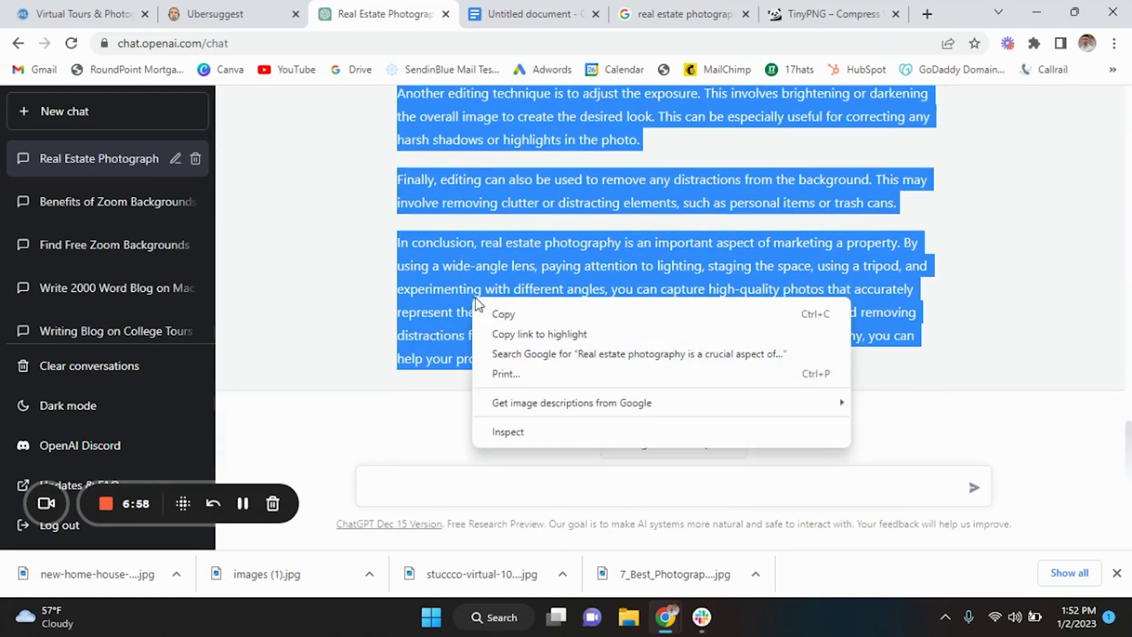
pyautogui.click(502, 315)
pyautogui.click(818, 8)
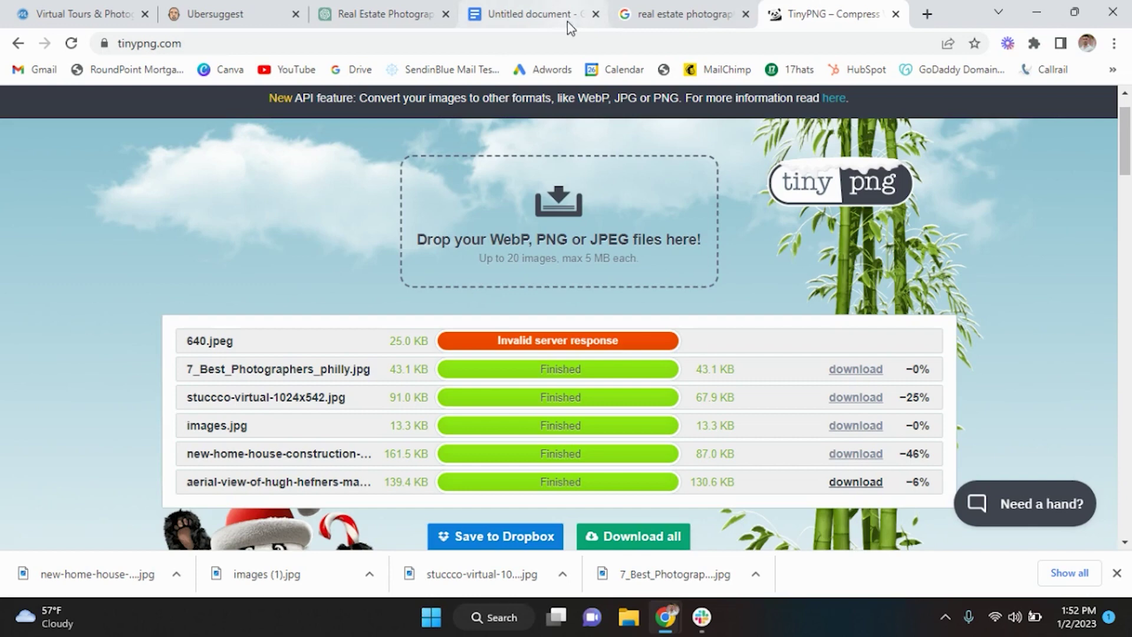
# On wordcounter.net, replace the old Zoom text with the pasted blog, counting 607 words and 3,706 characters.
pyautogui.click(571, 43)
pyautogui.write('word')
pyautogui.press('Return')
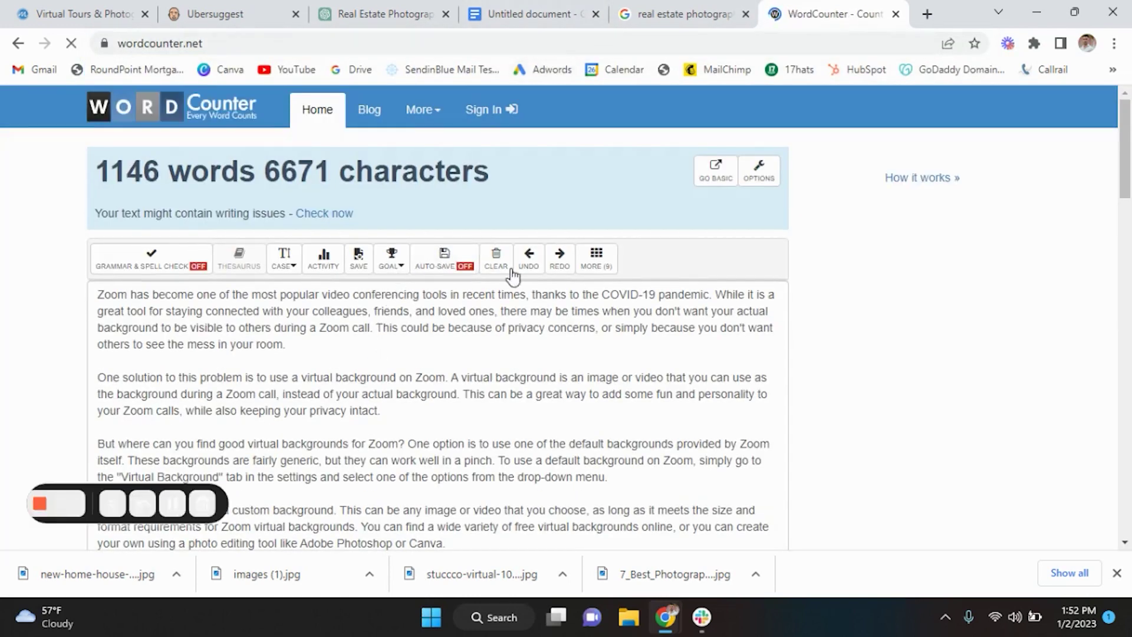
pyautogui.click(477, 258)
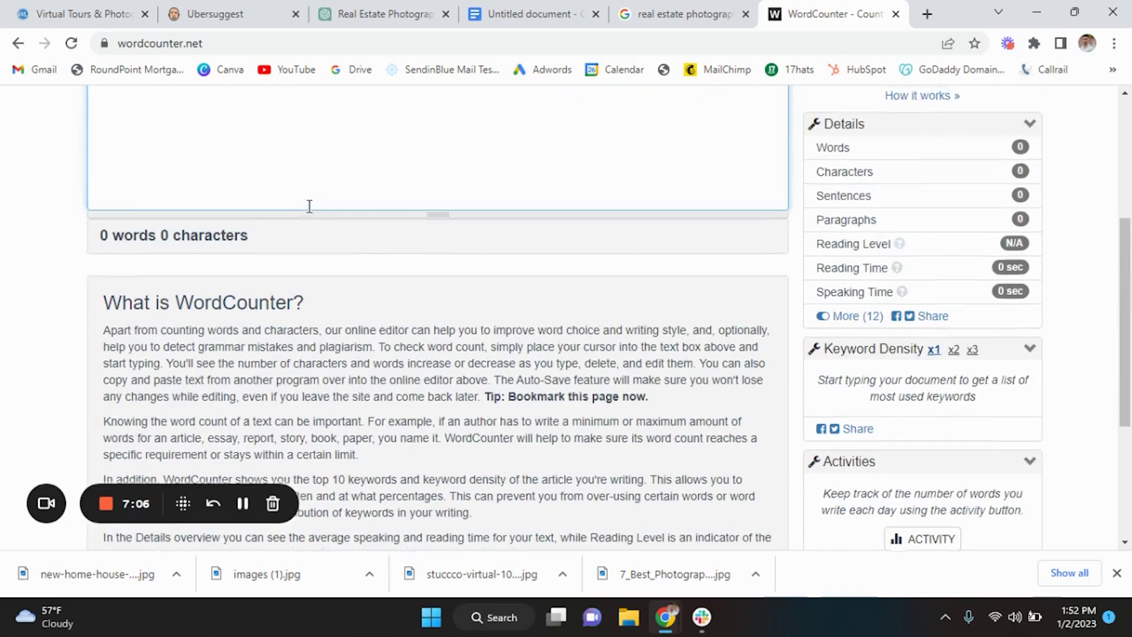
pyautogui.scroll(4, 308, 207)
pyautogui.hotkey('ctrl', 'v')
pyautogui.scroll(-5, 442, 246)
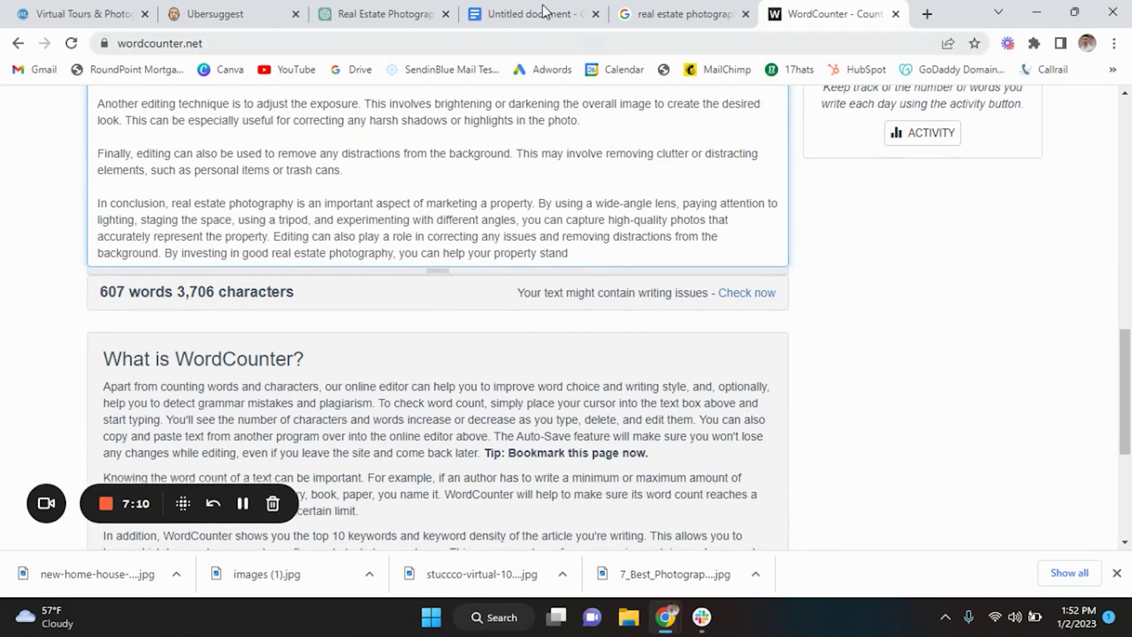
# Scroll through the real estate photography blog reply in ChatGPT and close the downloads bar.
pyautogui.click(383, 14)
pyautogui.scroll(10, 346, 265)
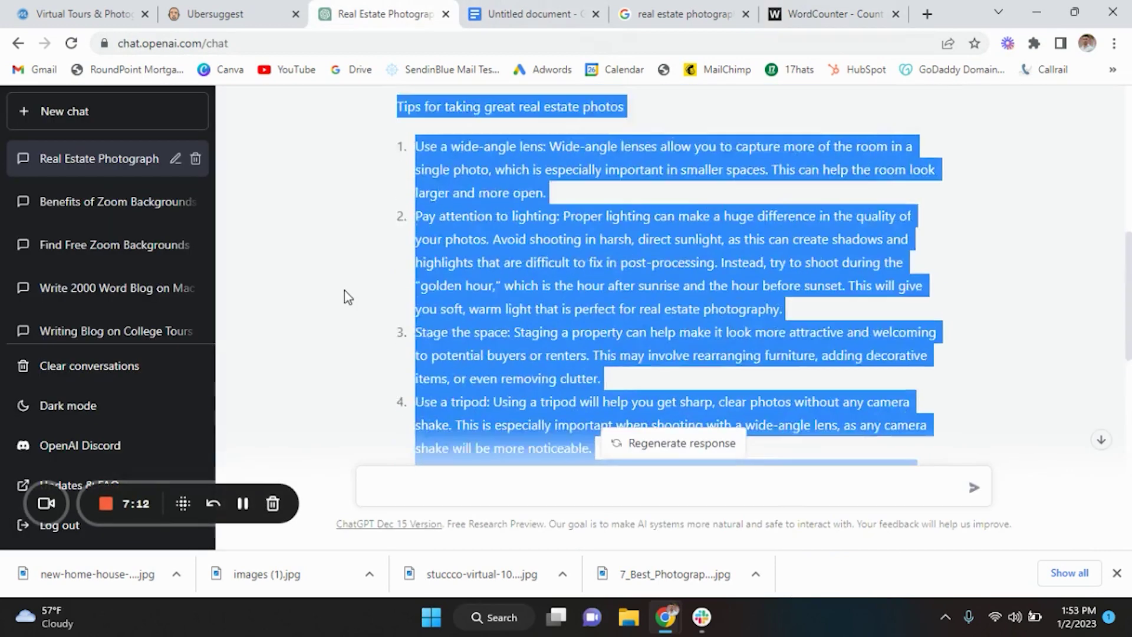
pyautogui.scroll(5, 344, 290)
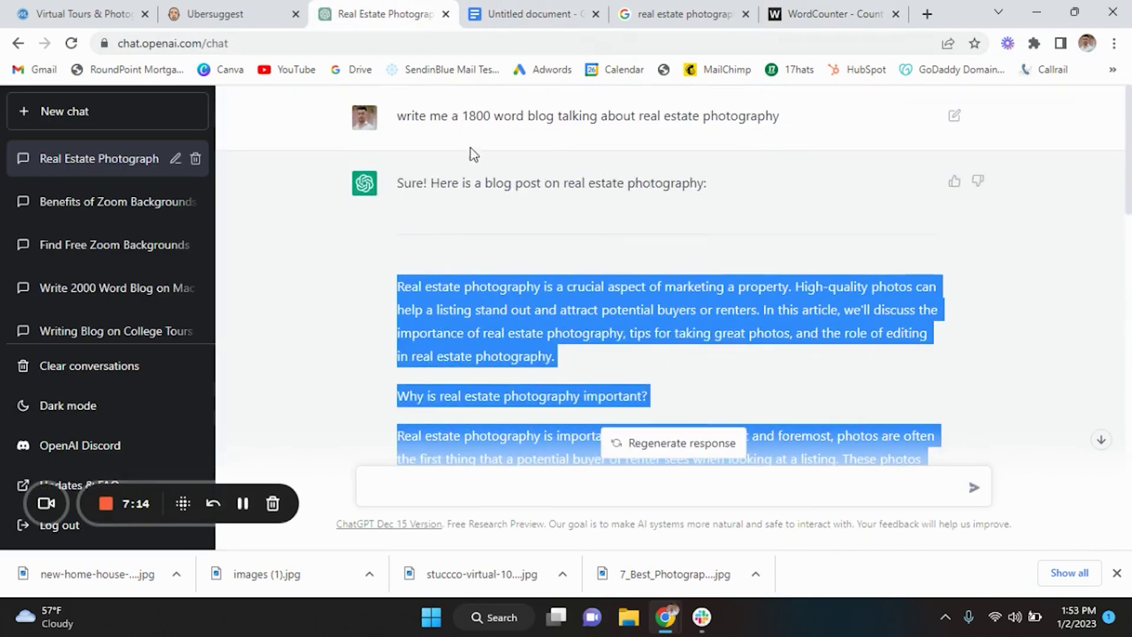
pyautogui.click(496, 487)
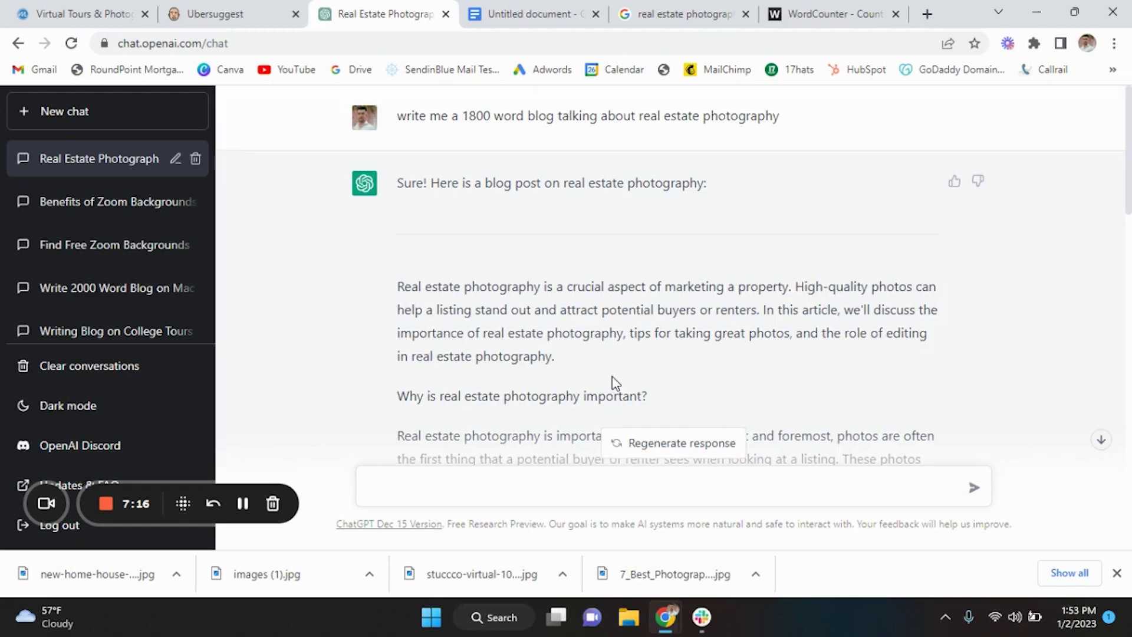
pyautogui.scroll(-15, 613, 383)
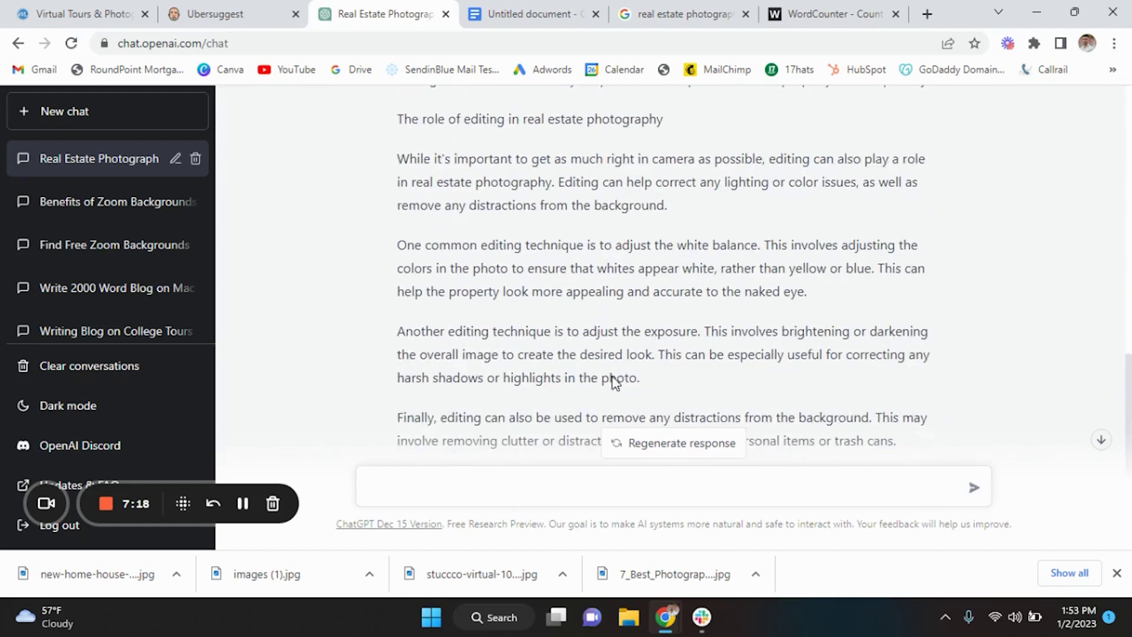
pyautogui.scroll(-4, 613, 383)
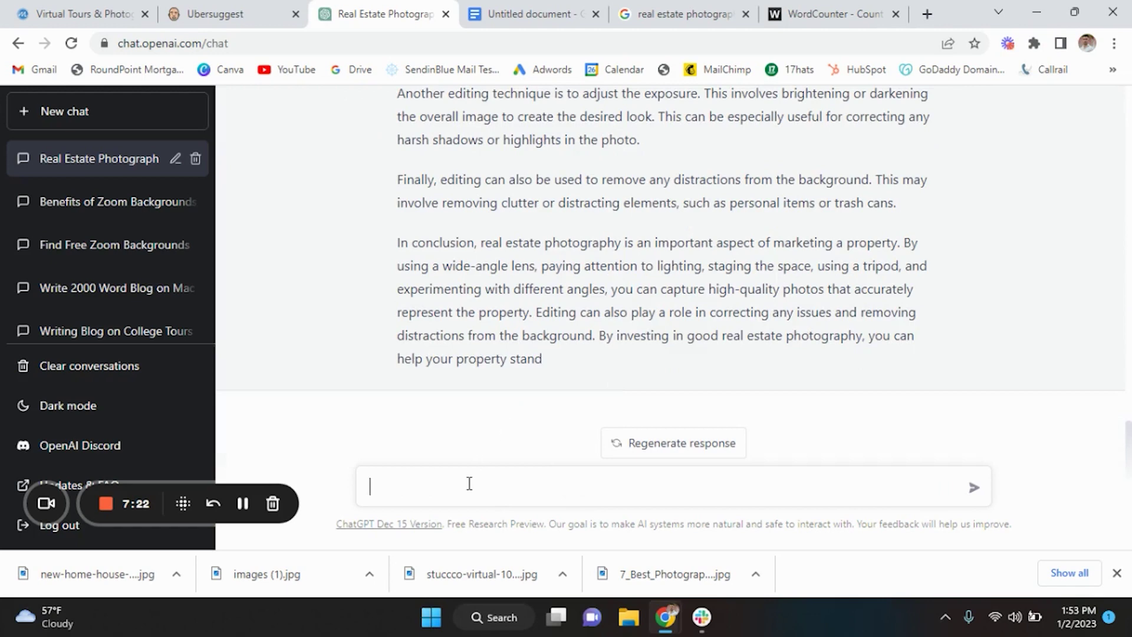
pyautogui.click(1117, 573)
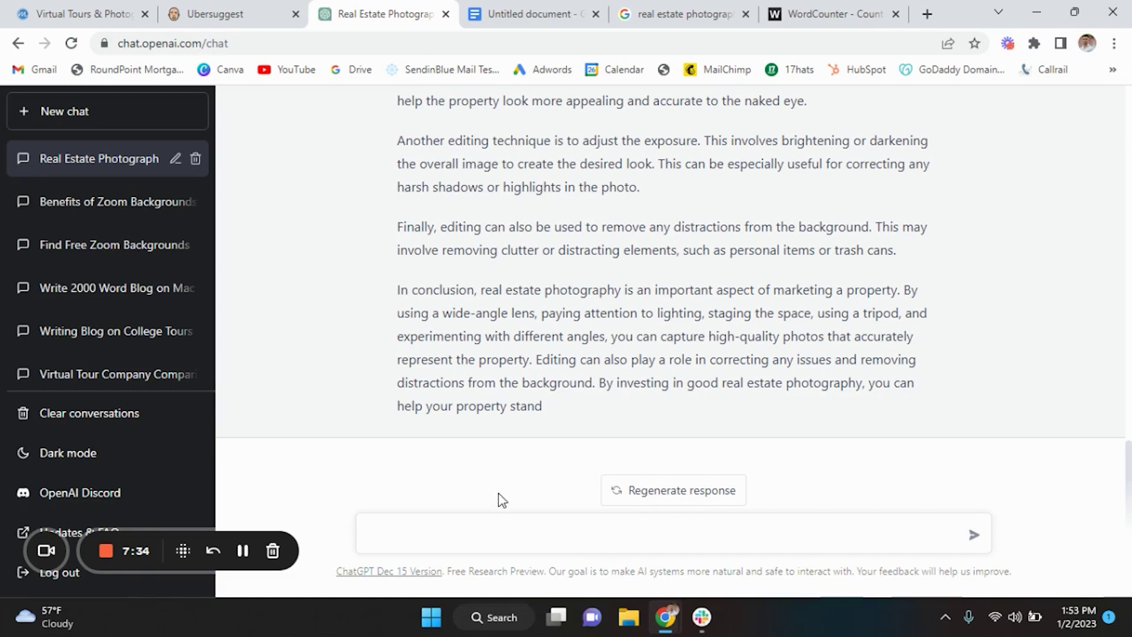
# Ask ChatGPT to write an 1800-word blog about the best real estate cameras.
pyautogui.write('write me an 1800 word blog t')
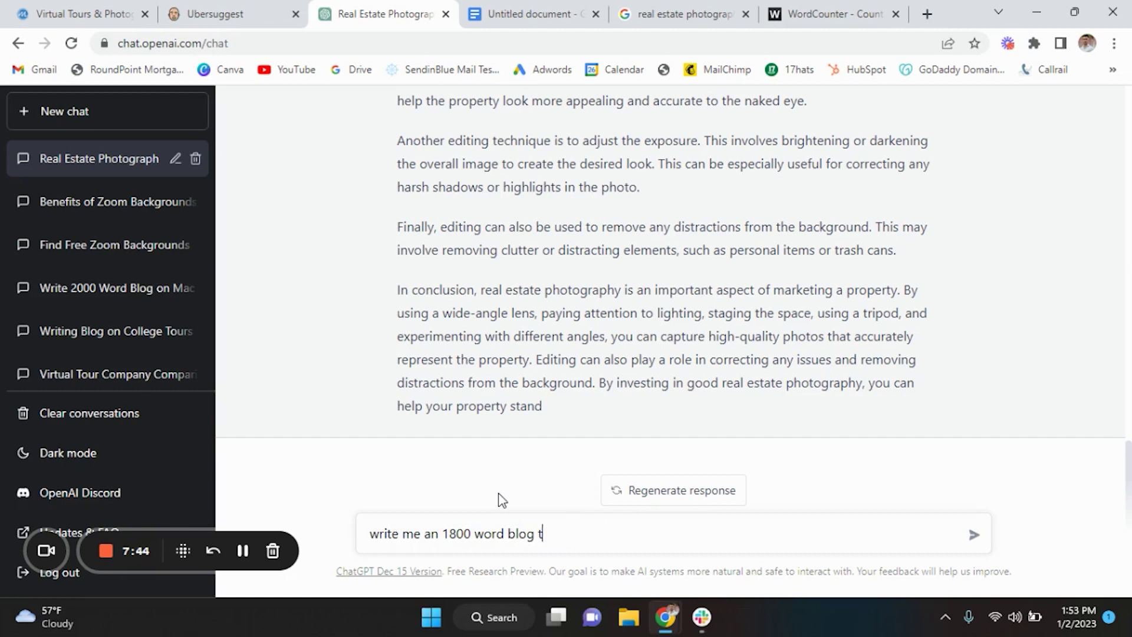
pyautogui.write('best ')
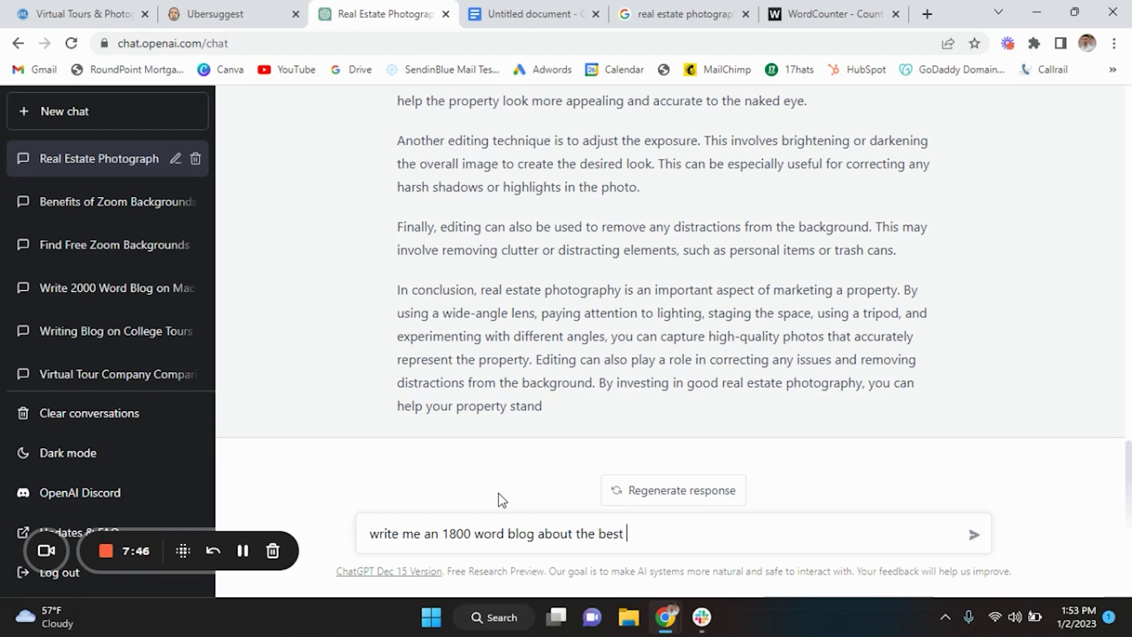
pyautogui.write('real estate cameras')
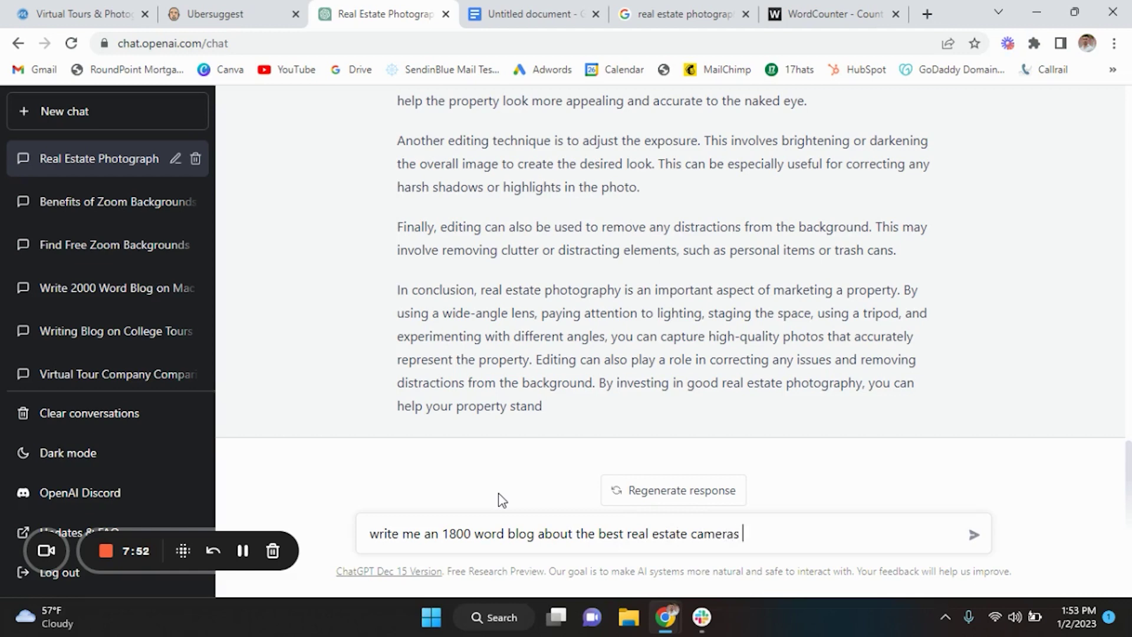
pyautogui.press('Return')
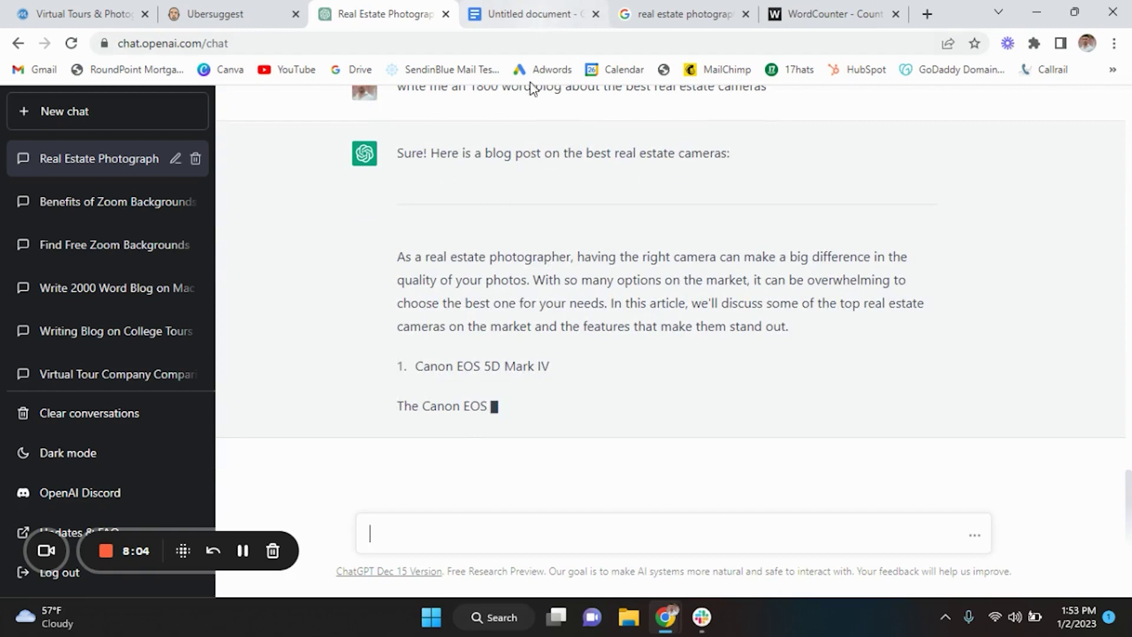
pyautogui.scroll(5, 490, 327)
# Rename the blank Untitled Google Doc to 'Real Estate Photography' and return to ChatGPT.
pyautogui.click(526, 12)
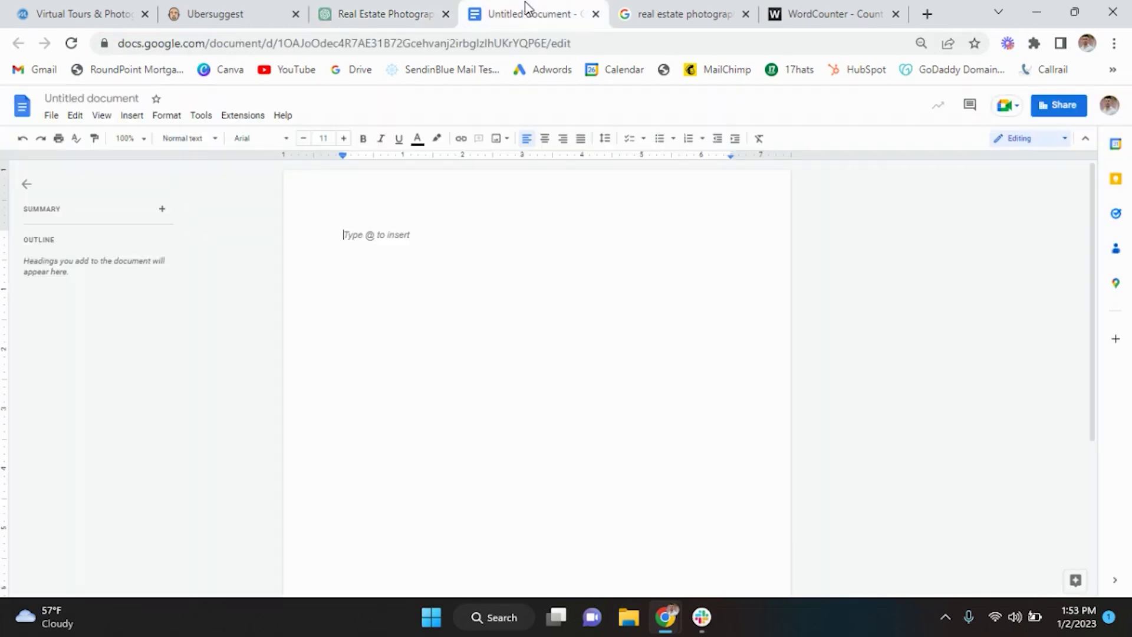
pyautogui.click(120, 100)
pyautogui.write('Real E')
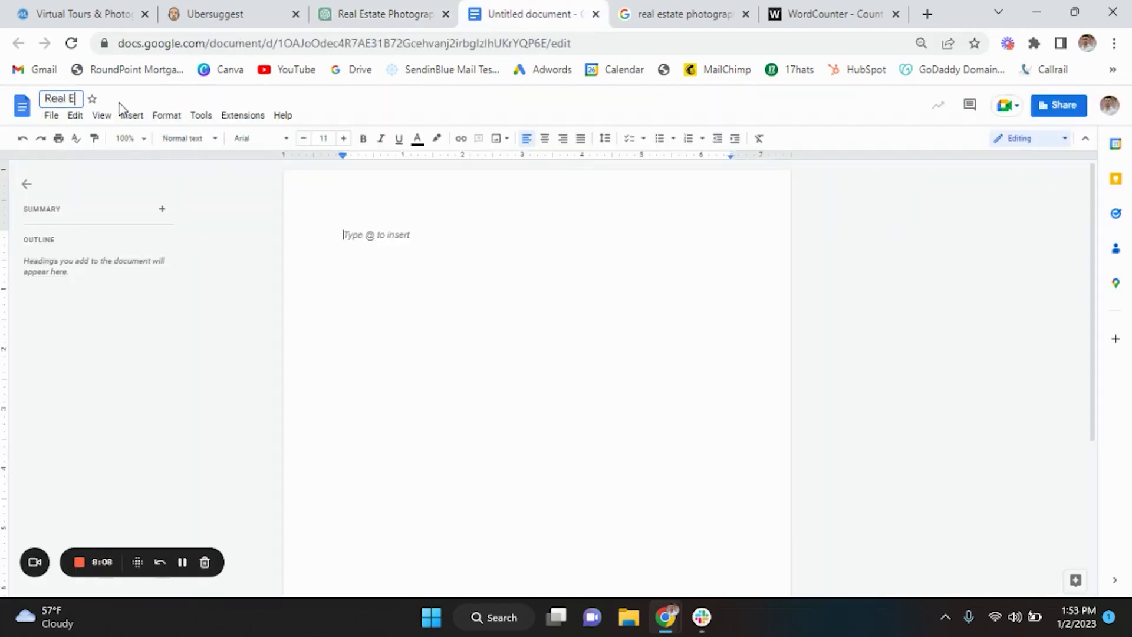
pyautogui.write('state Photography')
pyautogui.press('Return')
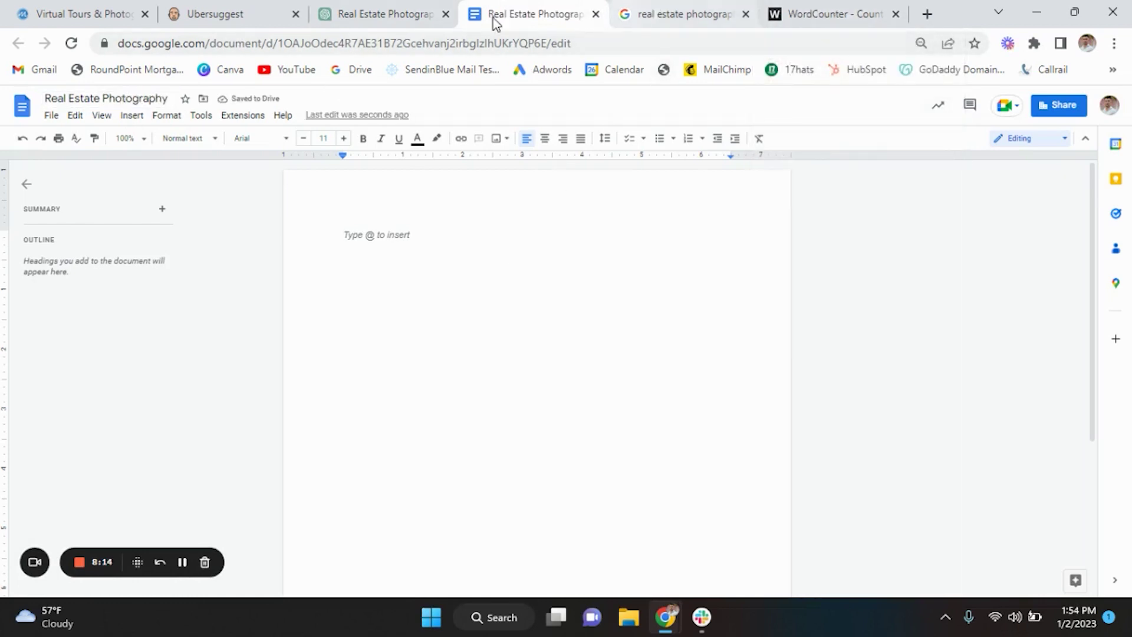
pyautogui.click(413, 13)
# Select the whole real estate photography blog post in ChatGPT, copy it, and switch to the Google Doc.
pyautogui.scroll(5, 467, 277)
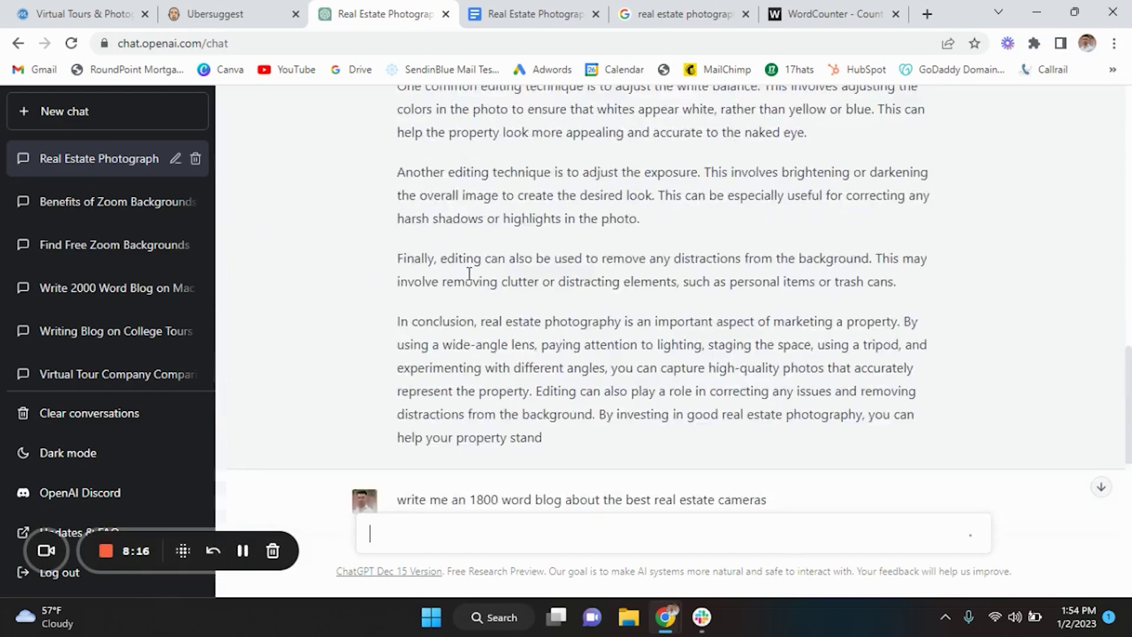
pyautogui.scroll(15, 469, 274)
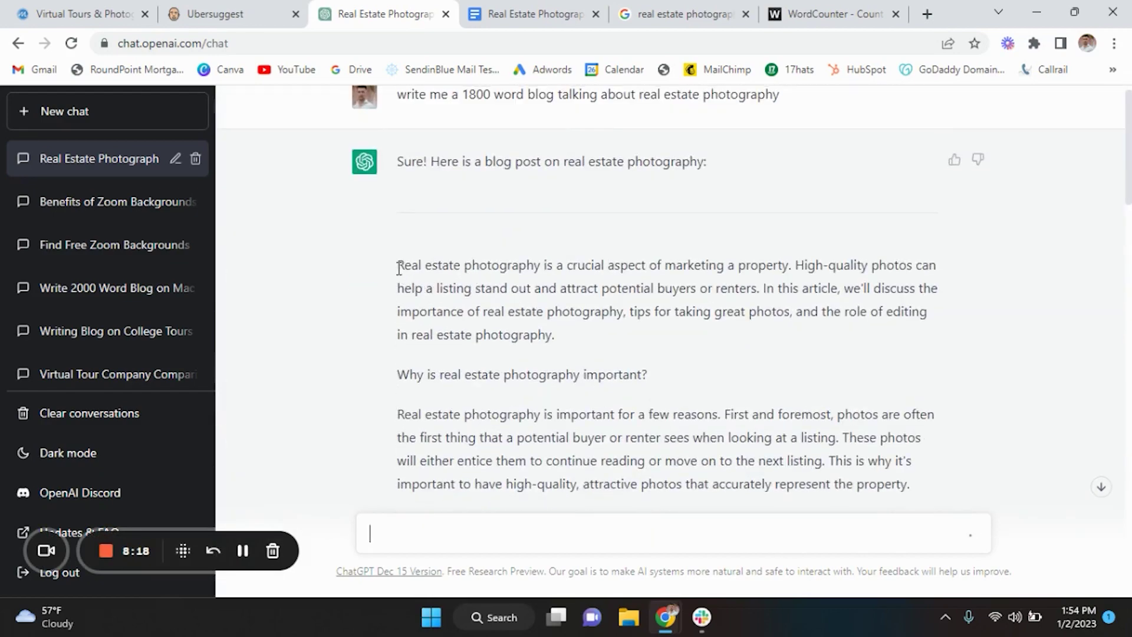
pyautogui.moveTo(401, 268); pyautogui.dragTo(708, 531)
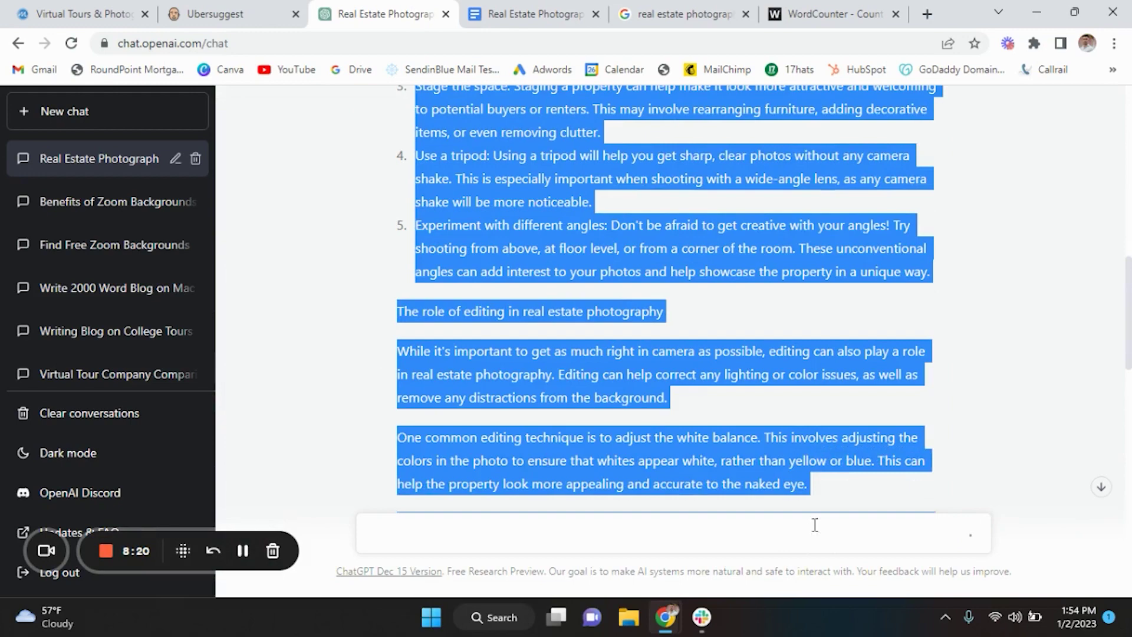
pyautogui.moveTo(815, 525); pyautogui.dragTo(833, 493)
pyautogui.scroll(-7, 615, 384)
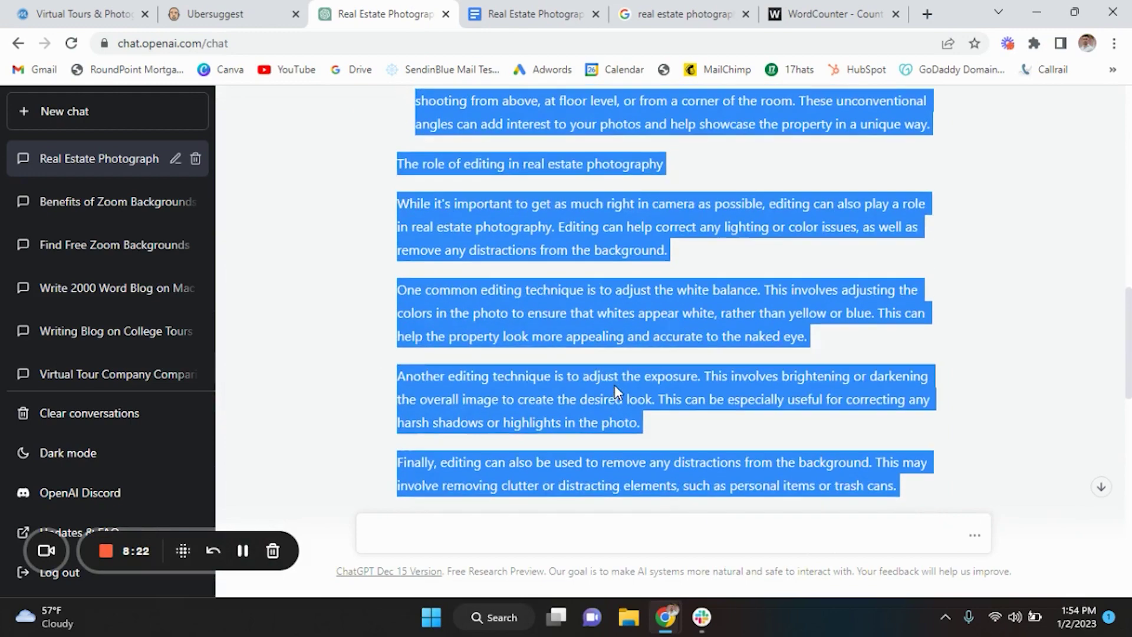
pyautogui.click(525, 323)
pyautogui.scroll(15, 522, 324)
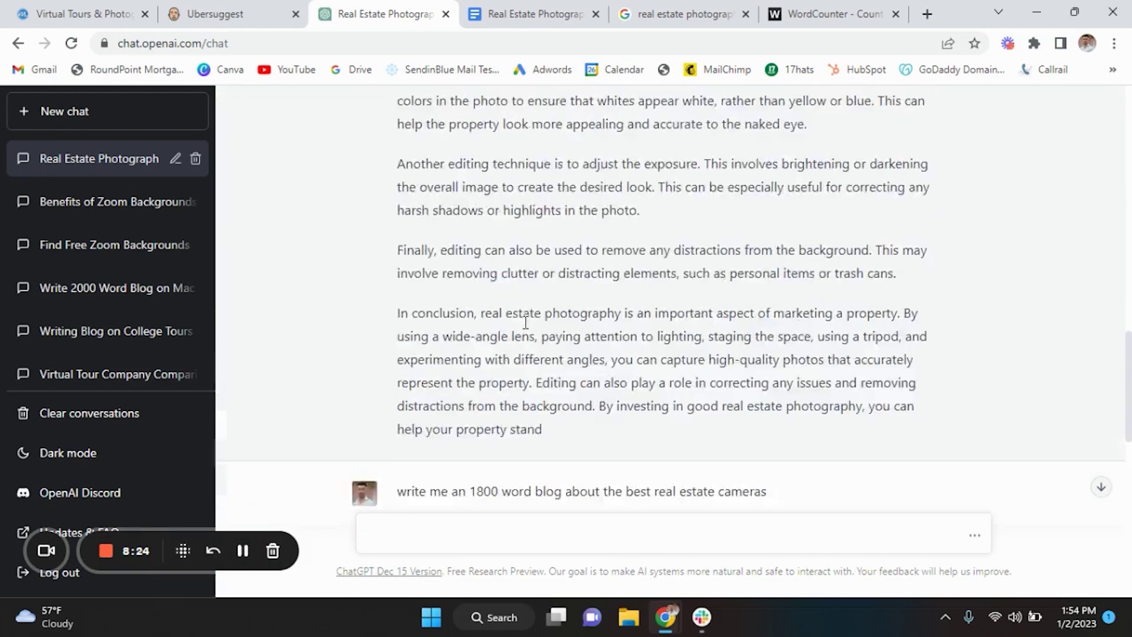
pyautogui.scroll(-2, 413, 236)
pyautogui.moveTo(400, 201); pyautogui.dragTo(606, 324)
pyautogui.scroll(-15, 802, 506)
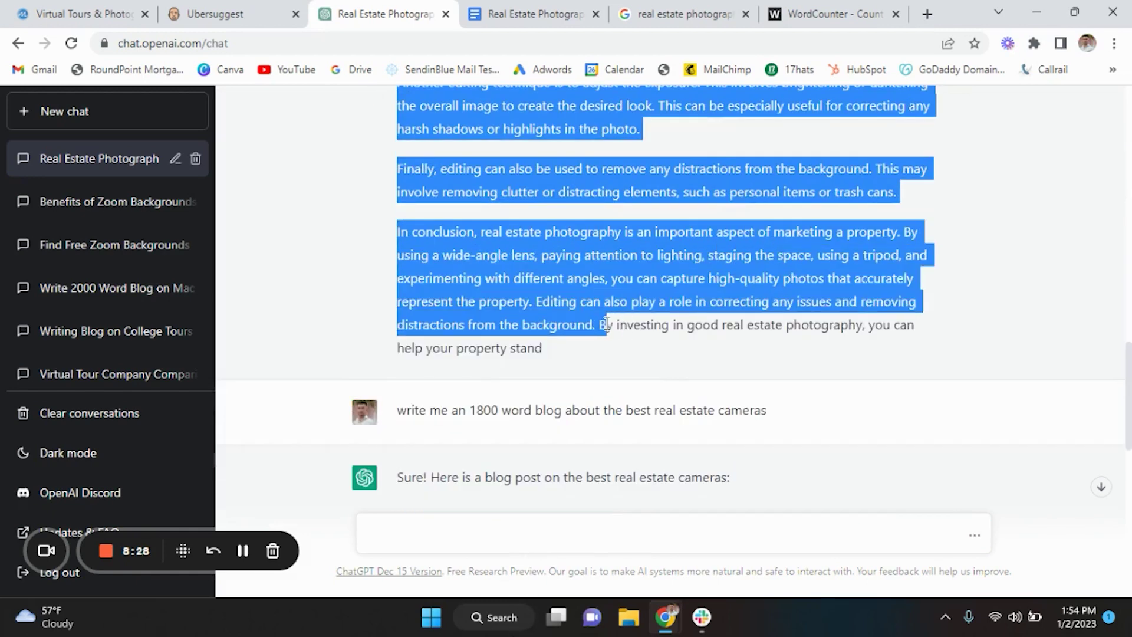
pyautogui.rightClick(549, 310)
pyautogui.click(582, 324)
pyautogui.click(533, 13)
# Paste the blog into the Google Doc and add an empty line above its first paragraph.
pyautogui.hotkey('ctrl', 'v')
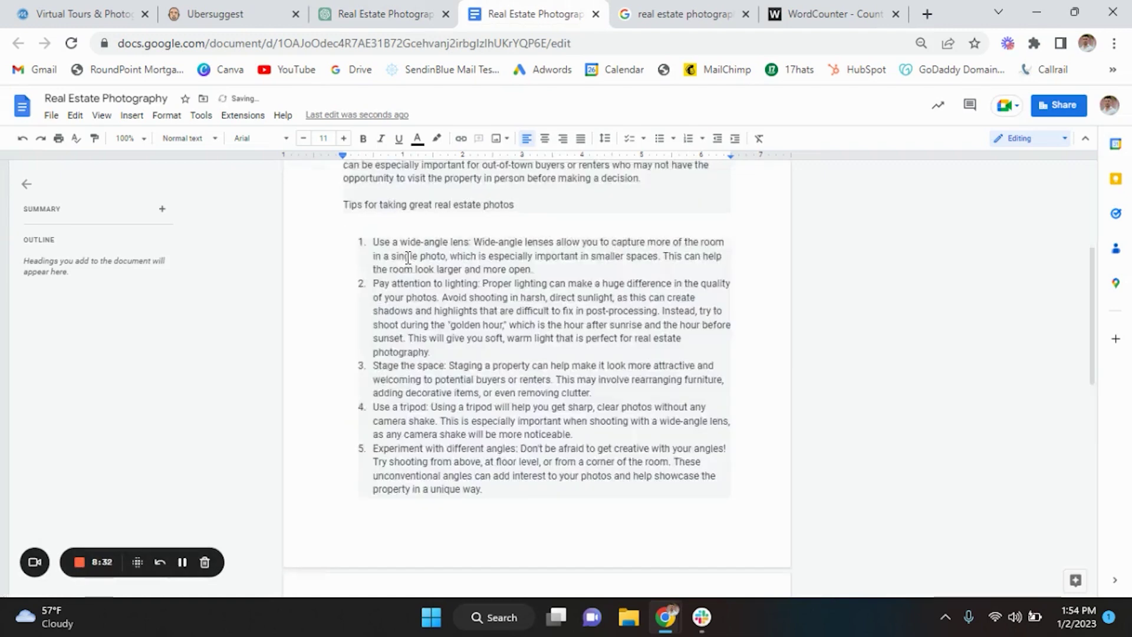
pyautogui.scroll(5, 407, 254)
pyautogui.click(344, 235)
pyautogui.press('Return')
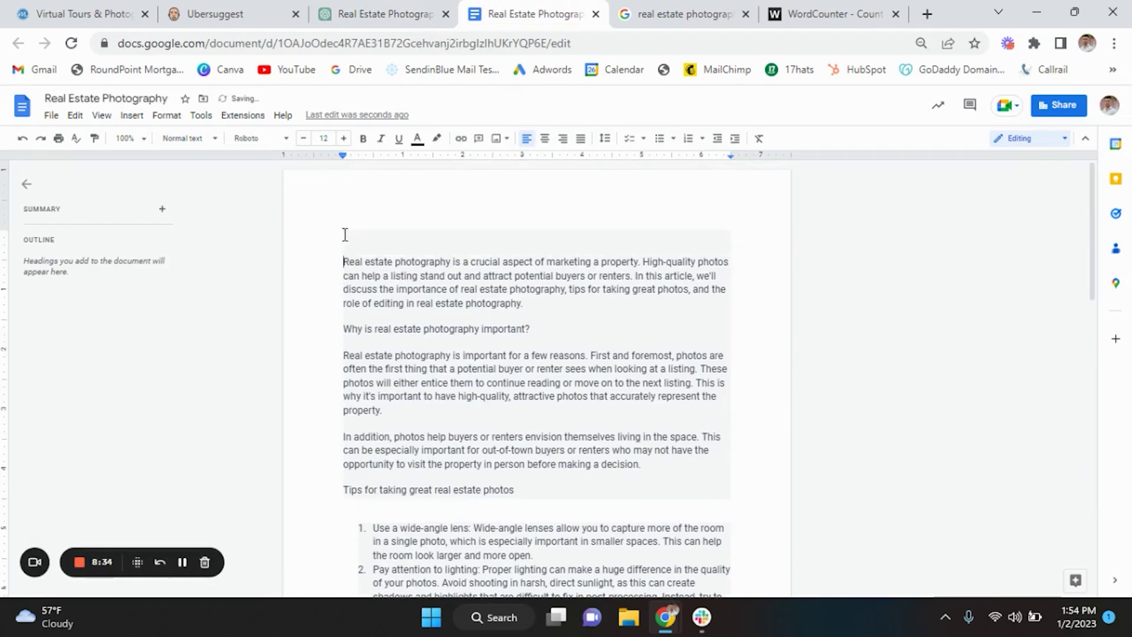
pyautogui.scroll(-10, 412, 248)
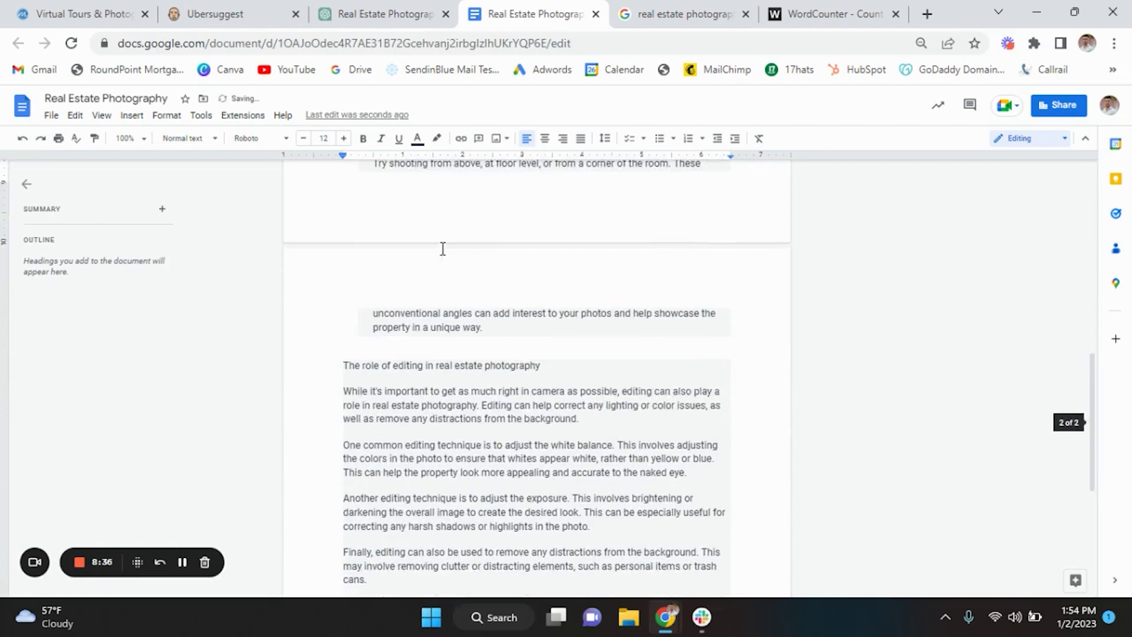
# Add one blank line between the introduction and the 'Why is real estate photography important?' heading.
pyautogui.click(383, 13)
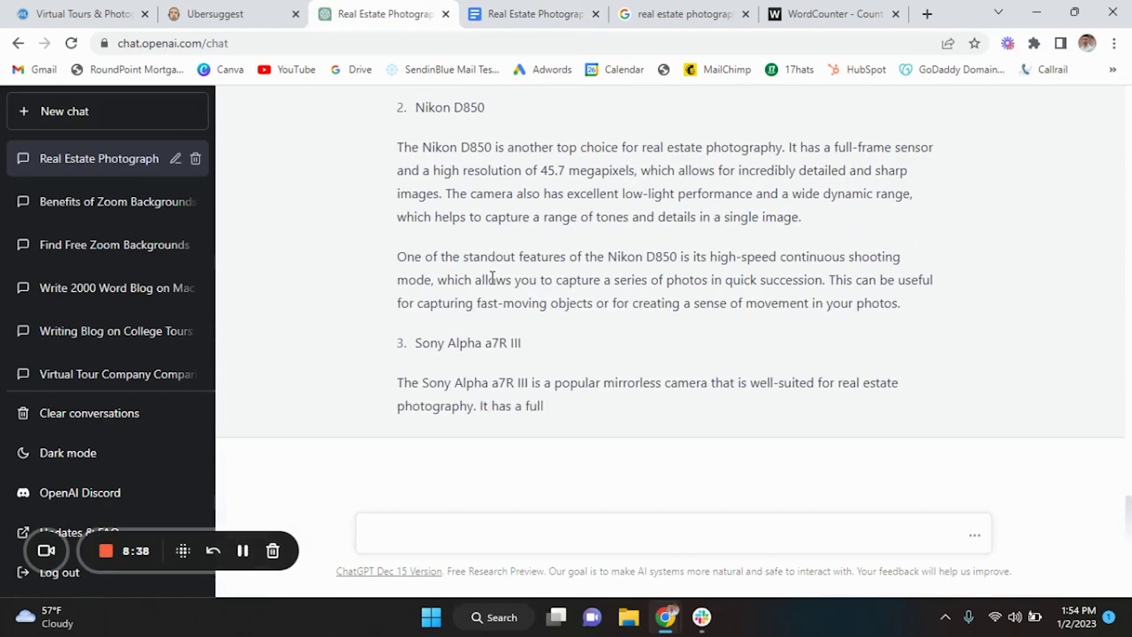
pyautogui.click(565, 8)
pyautogui.scroll(10, 572, 336)
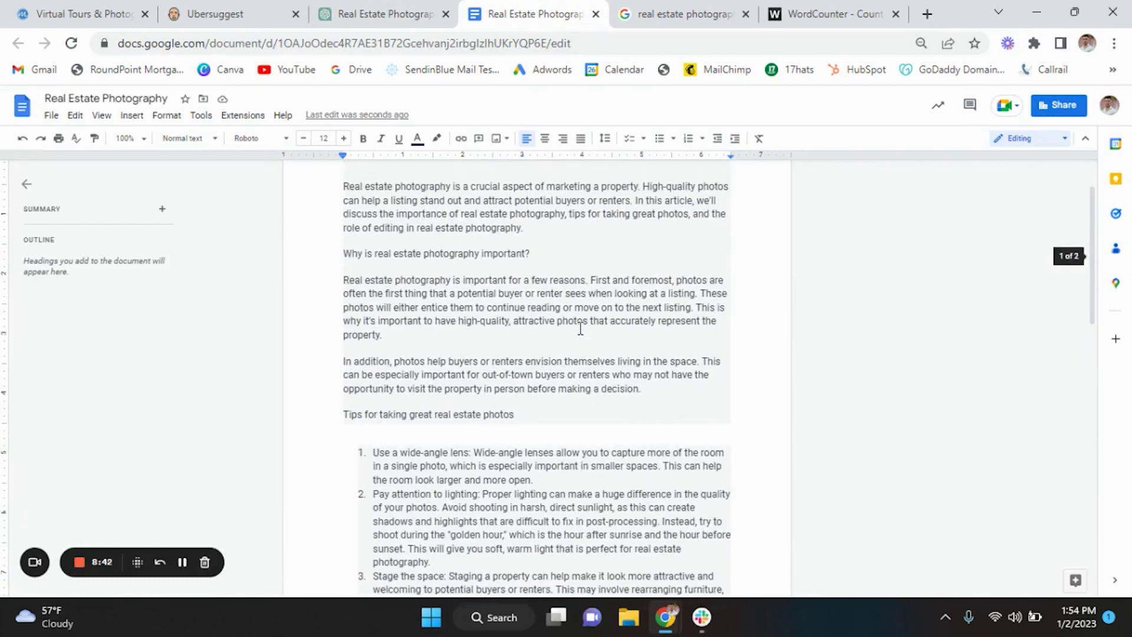
pyautogui.scroll(2, 580, 328)
pyautogui.click(577, 307)
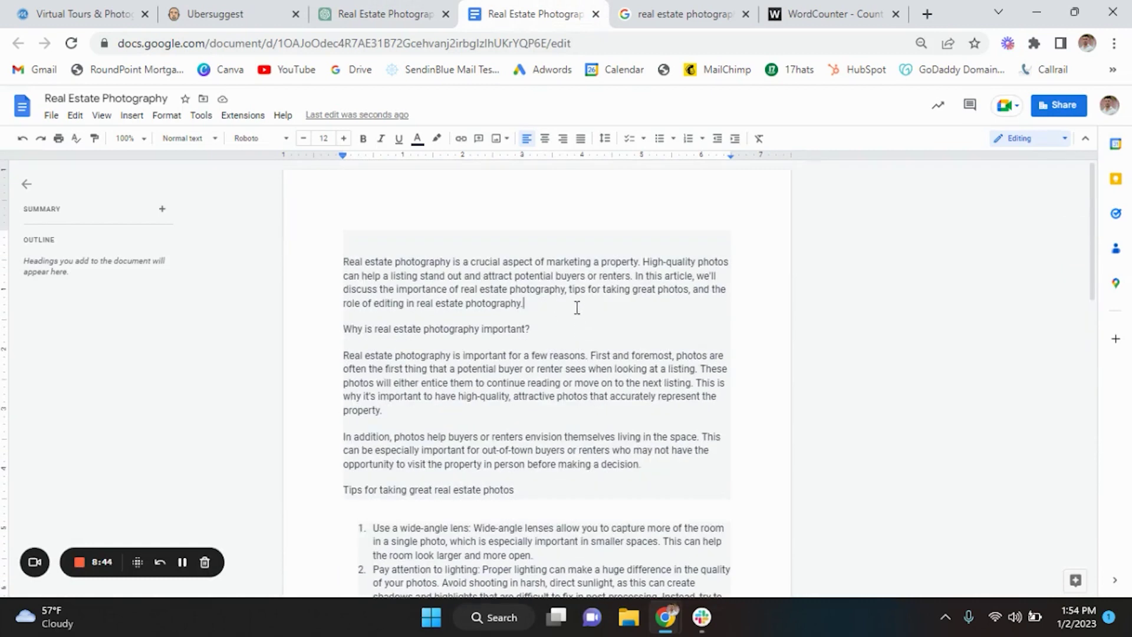
pyautogui.press('Return')
pyautogui.press('Return')
pyautogui.press('BackSpace')
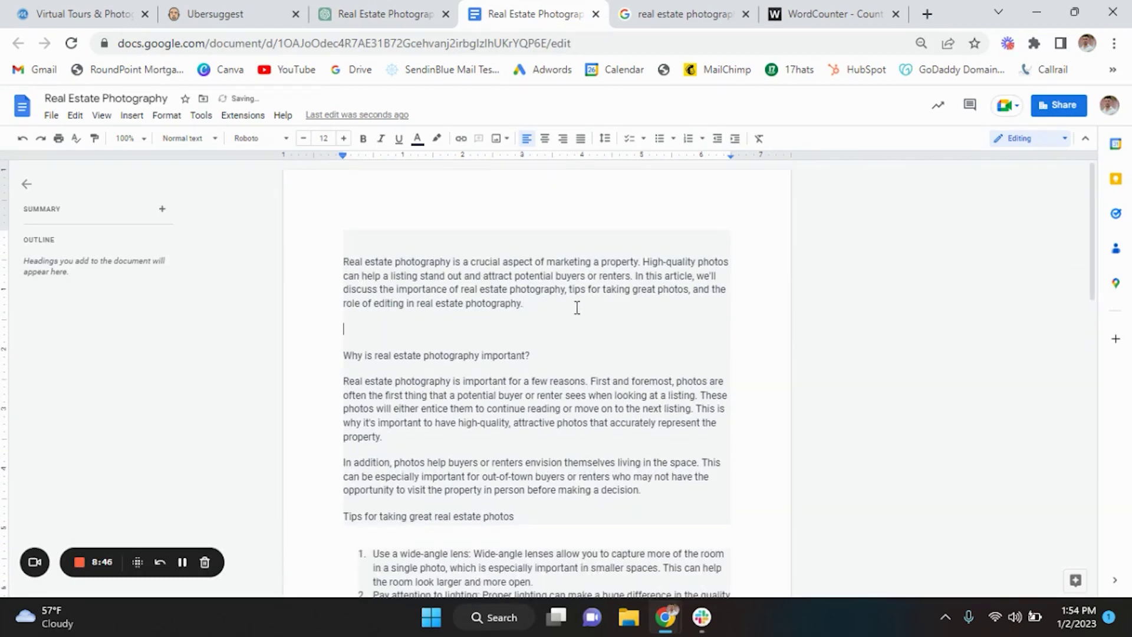
# Insert the house construction photo from Downloads after the blog's introduction.
pyautogui.click(132, 115)
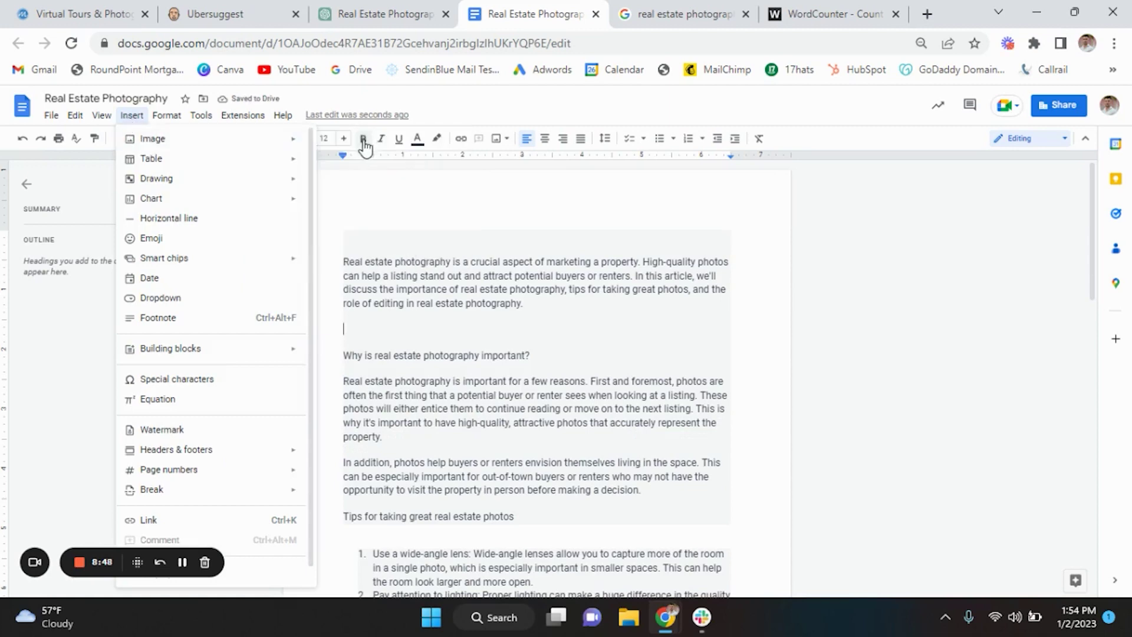
pyautogui.moveTo(247, 139)
pyautogui.click(342, 149)
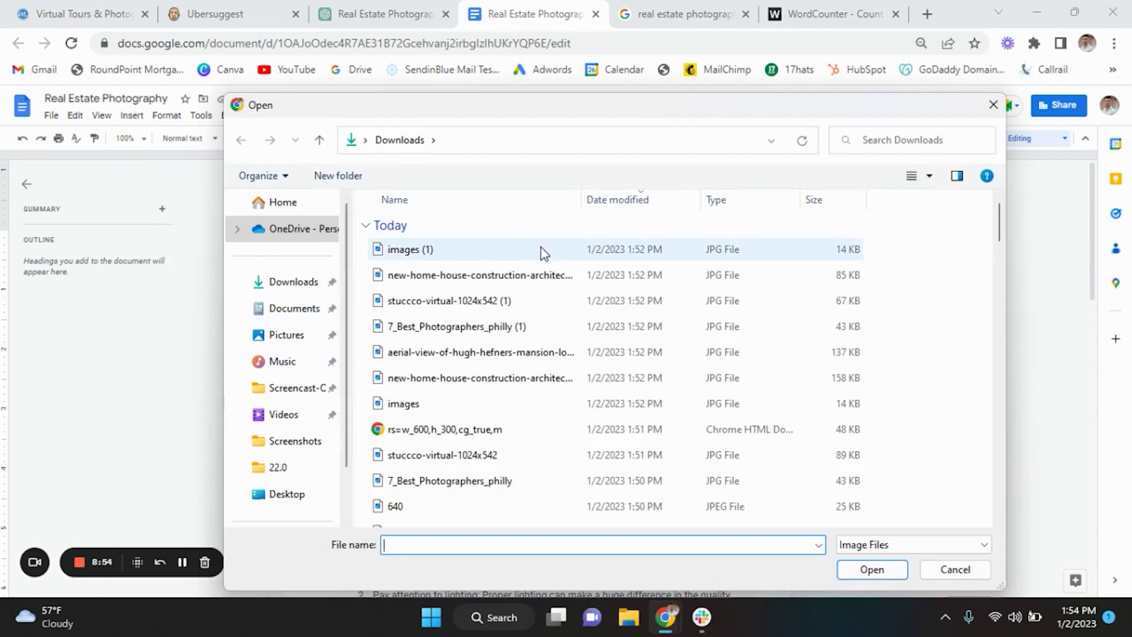
pyautogui.click(492, 275)
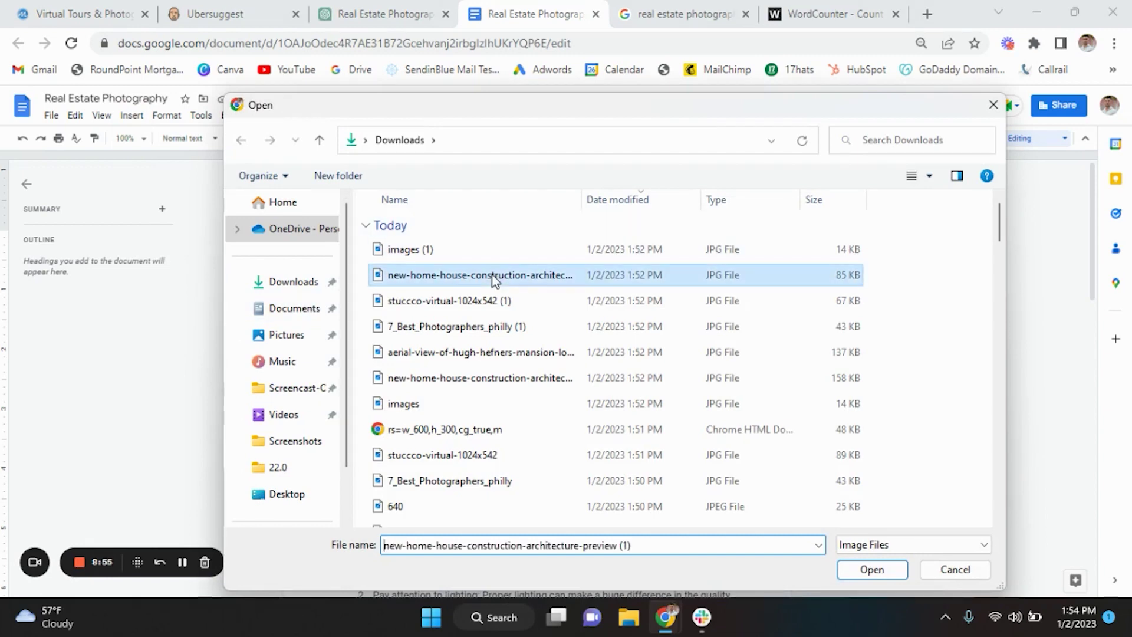
pyautogui.click(871, 568)
# Add a blank line after the last tip and insert the images (1) photo before the editing section.
pyautogui.scroll(-12, 597, 417)
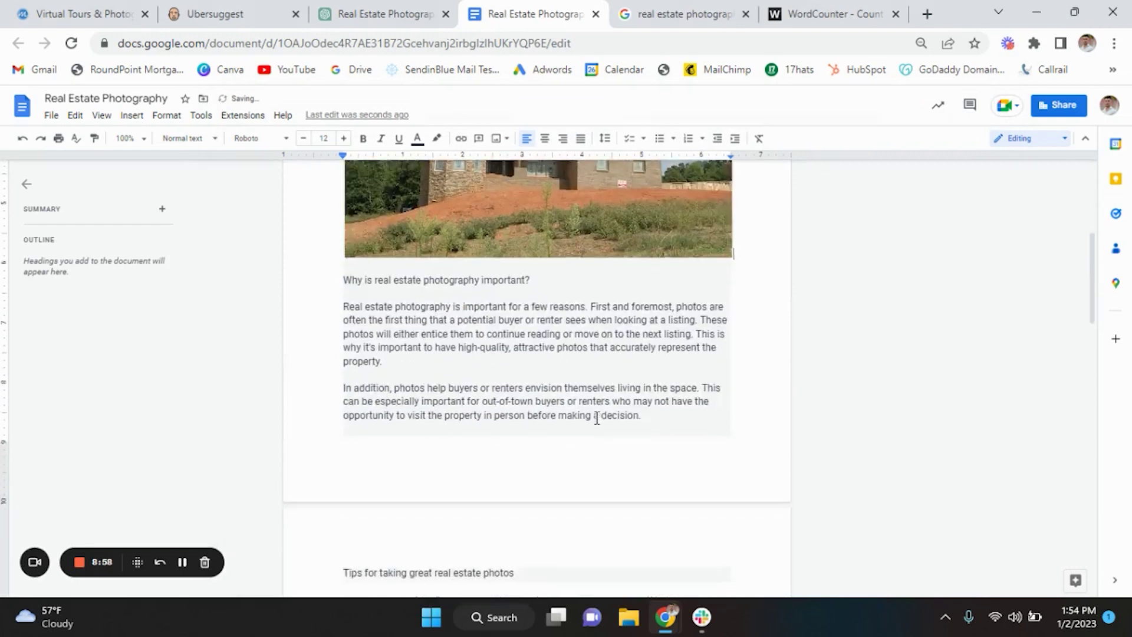
pyautogui.scroll(-3, 596, 417)
pyautogui.click(557, 328)
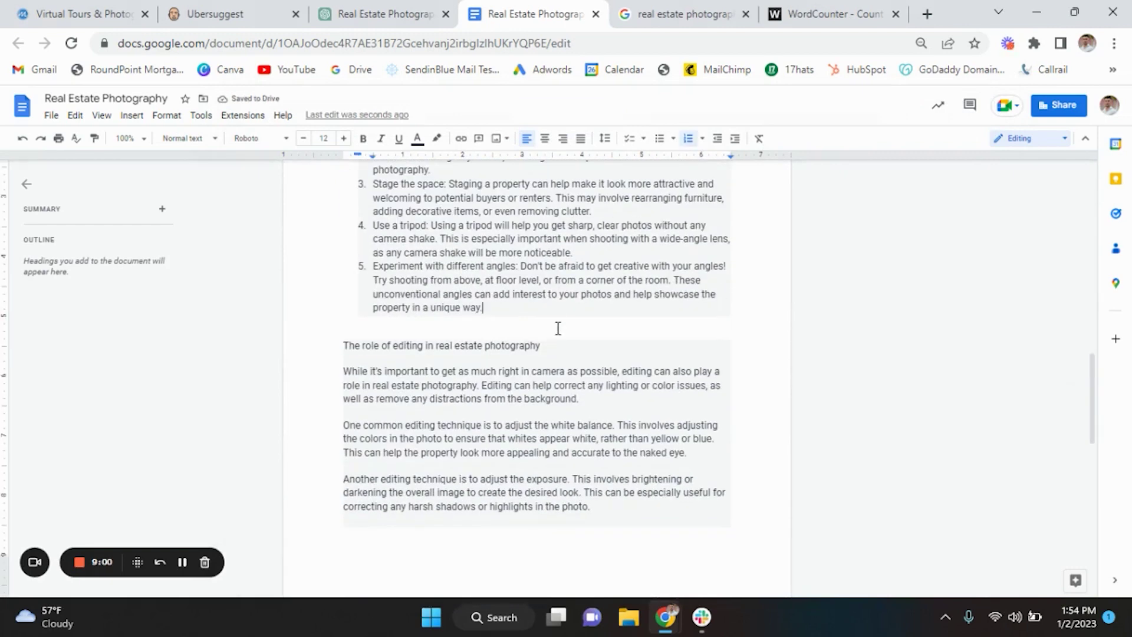
pyautogui.press('Return')
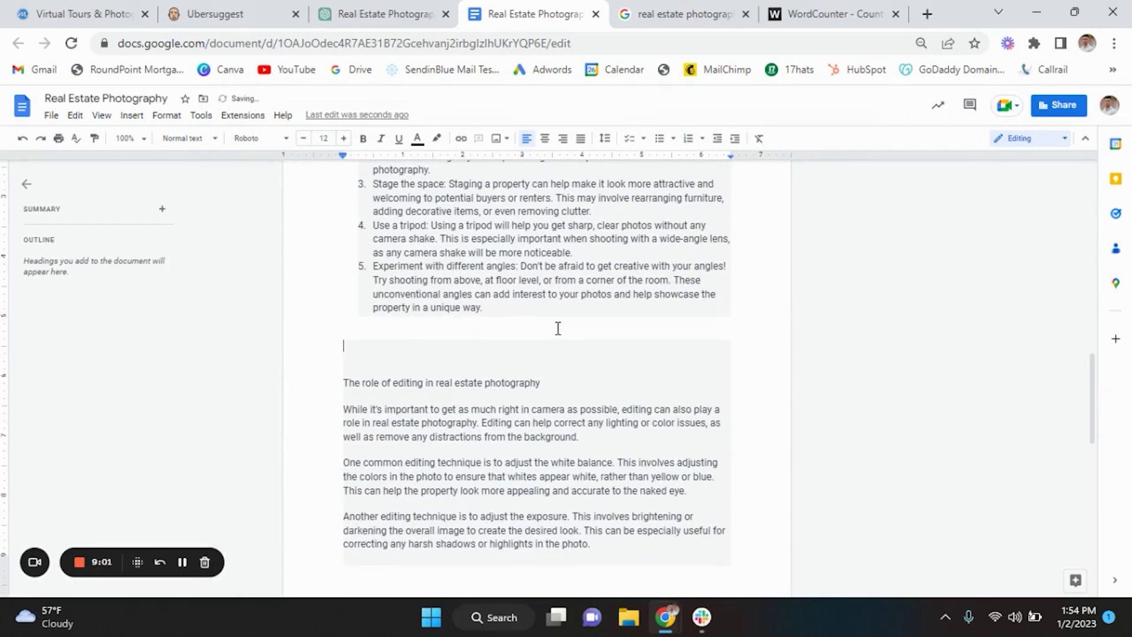
pyautogui.click(131, 115)
pyautogui.click(167, 115)
pyautogui.moveTo(130, 117)
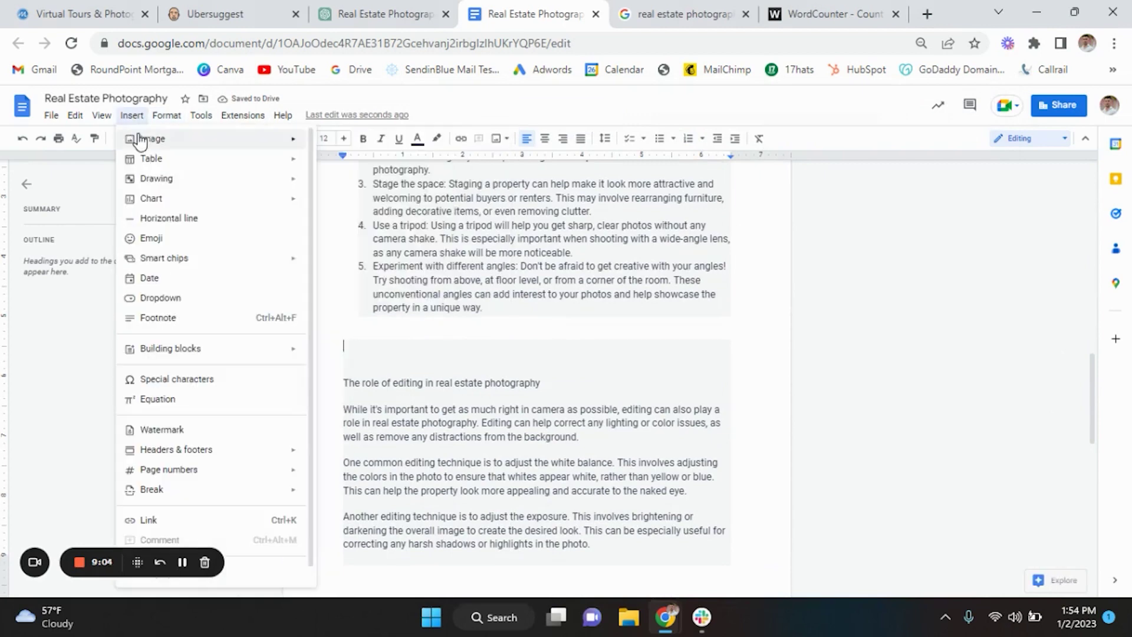
pyautogui.moveTo(283, 139)
pyautogui.click(342, 148)
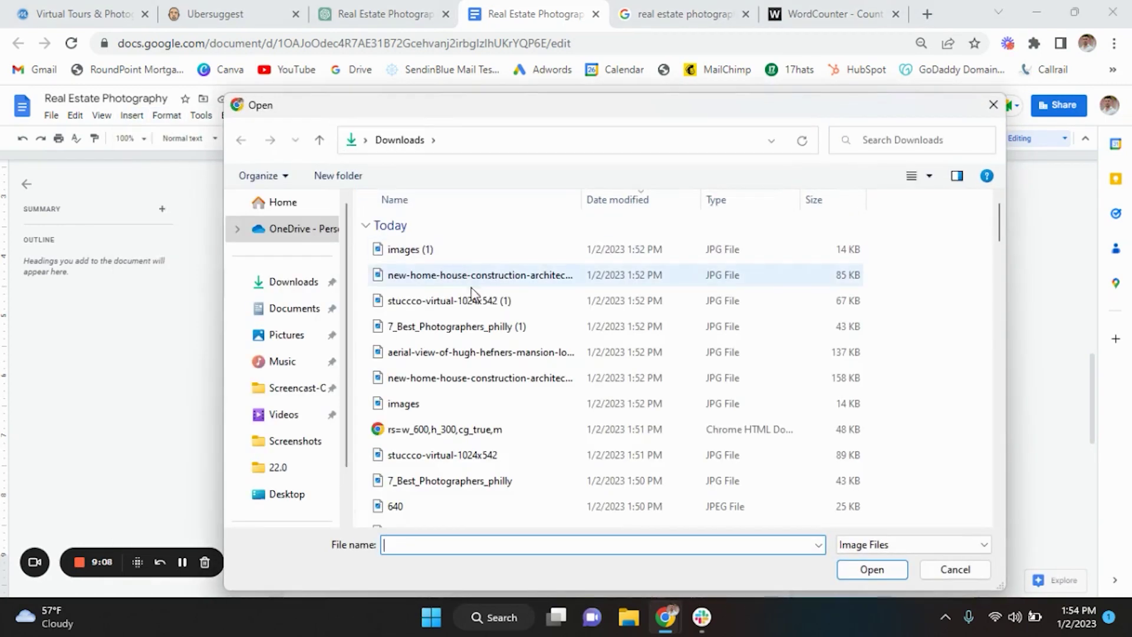
pyautogui.click(442, 250)
pyautogui.click(872, 569)
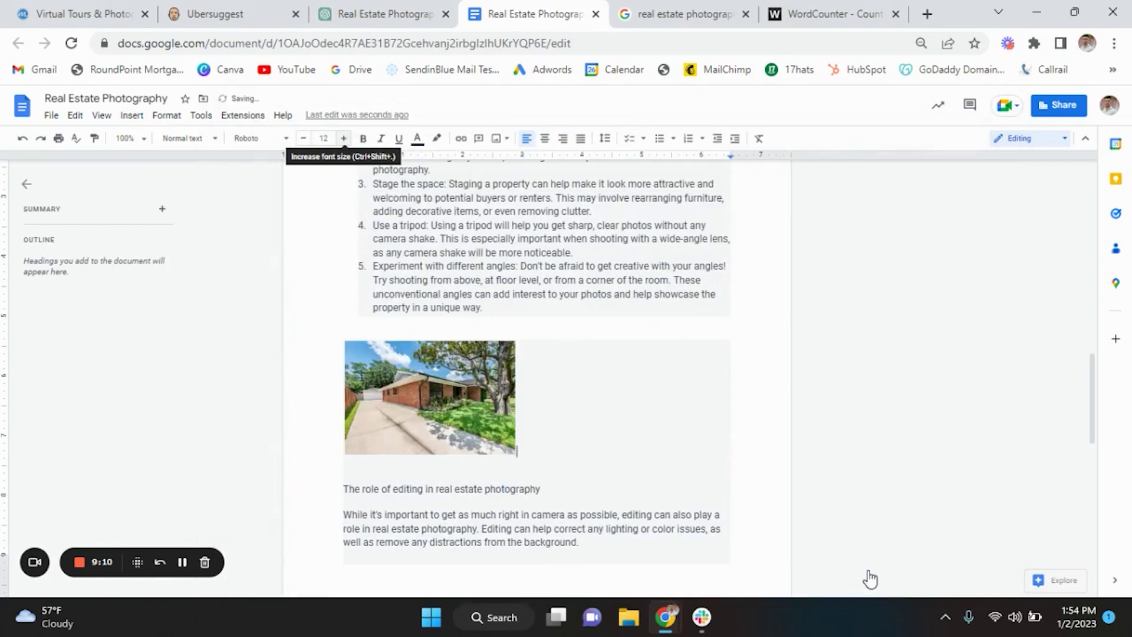
# Insert the stucco-virtual-1024x542 (1) virtual staging image below the conclusion.
pyautogui.scroll(-6, 809, 575)
pyautogui.click(617, 438)
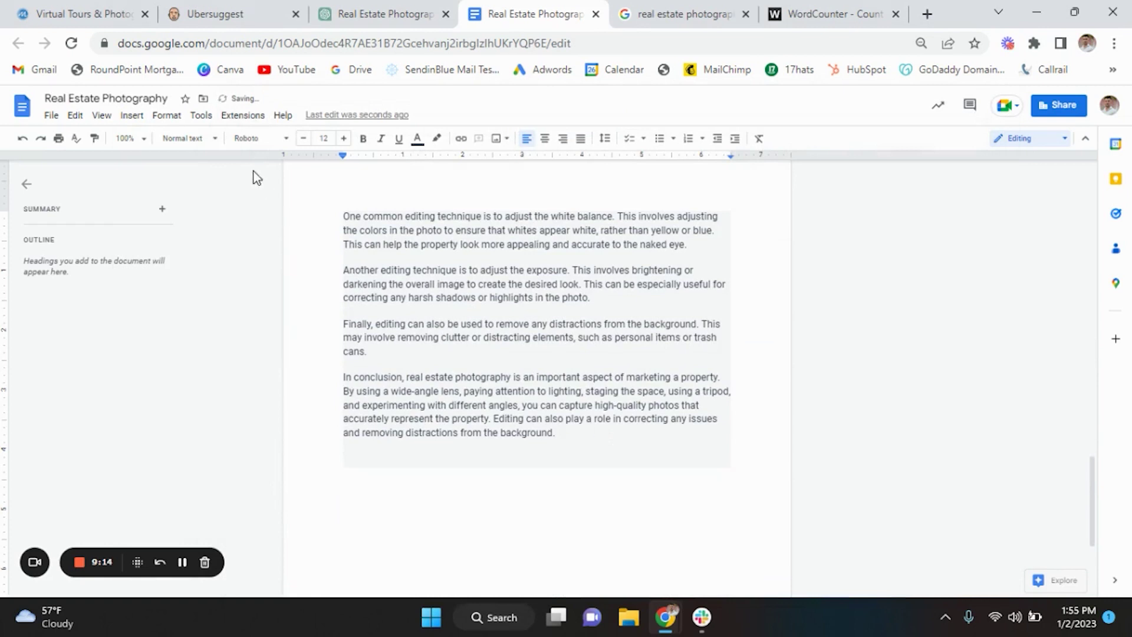
pyautogui.click(131, 115)
pyautogui.moveTo(149, 140)
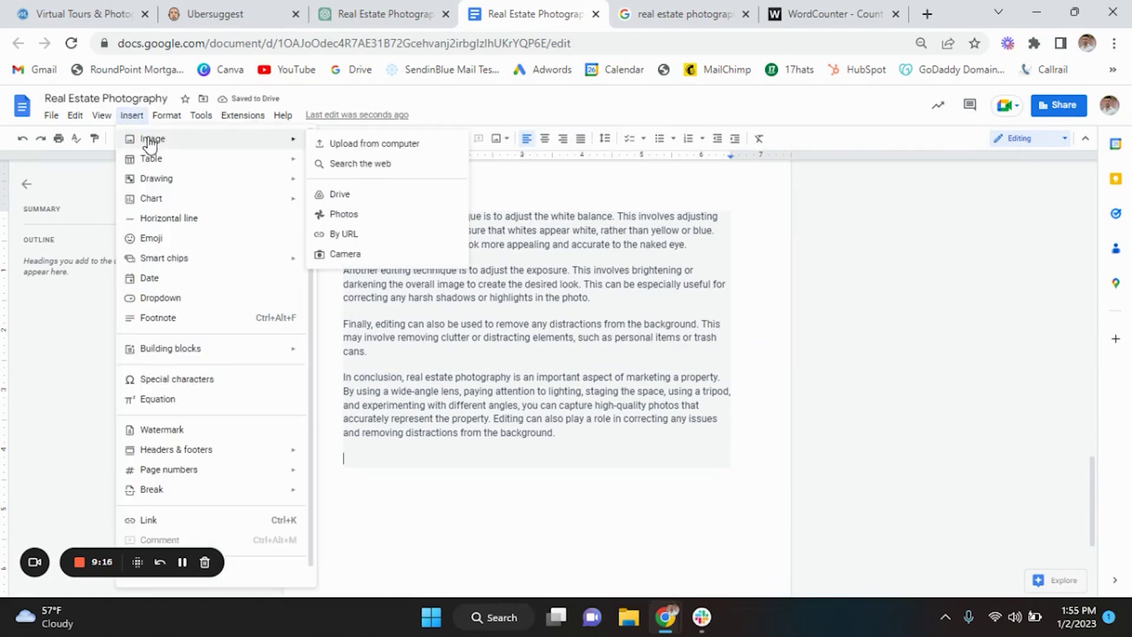
pyautogui.click(323, 147)
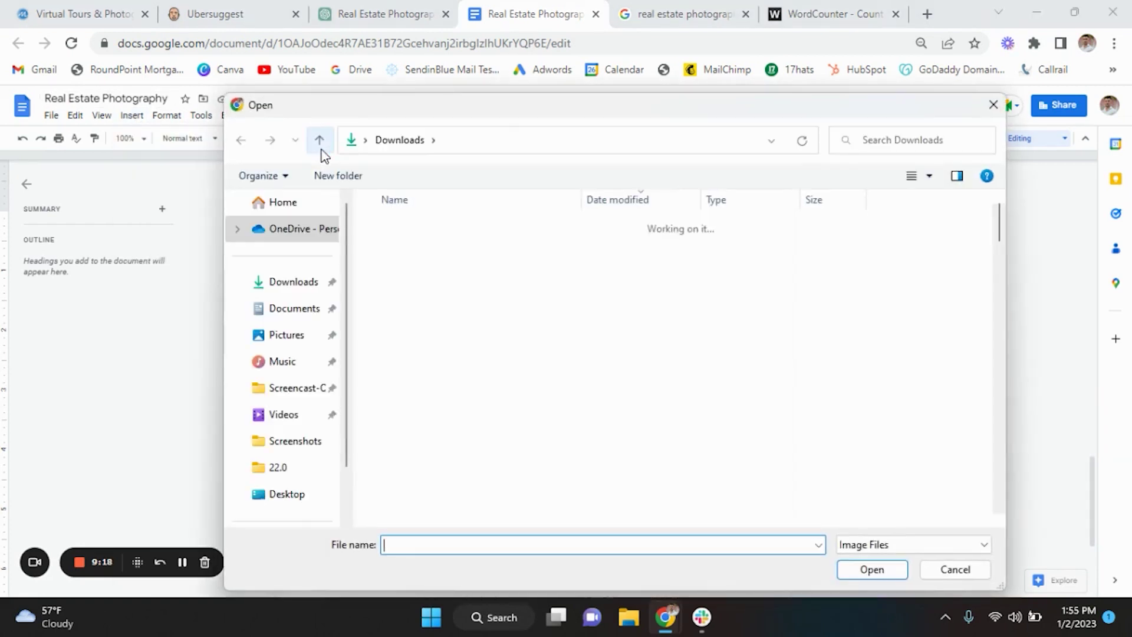
pyautogui.click(454, 297)
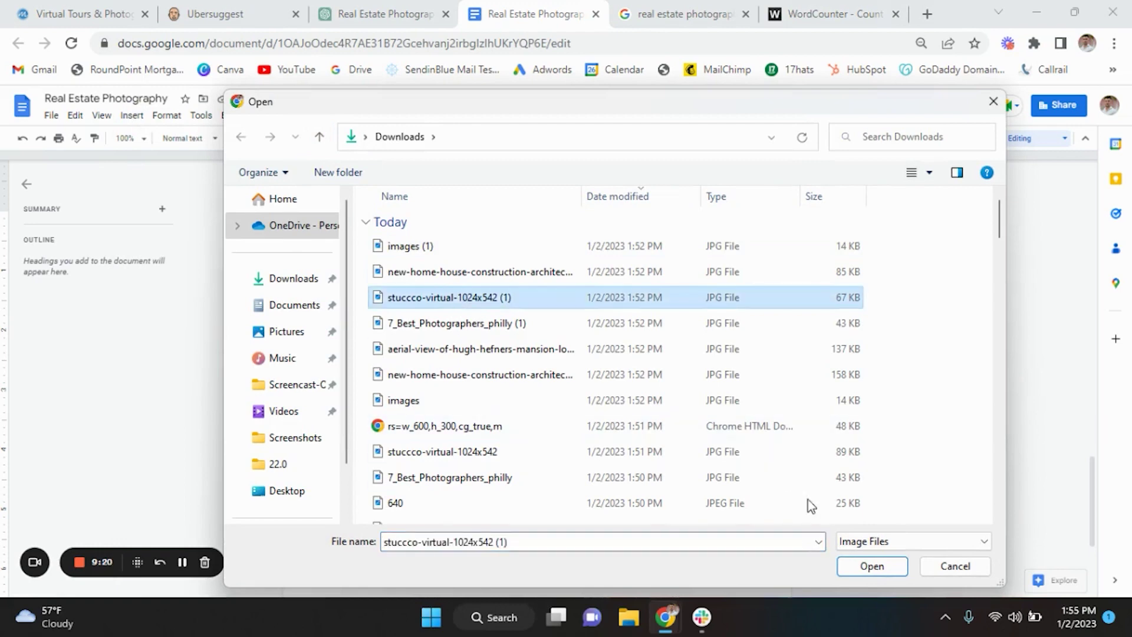
pyautogui.click(872, 566)
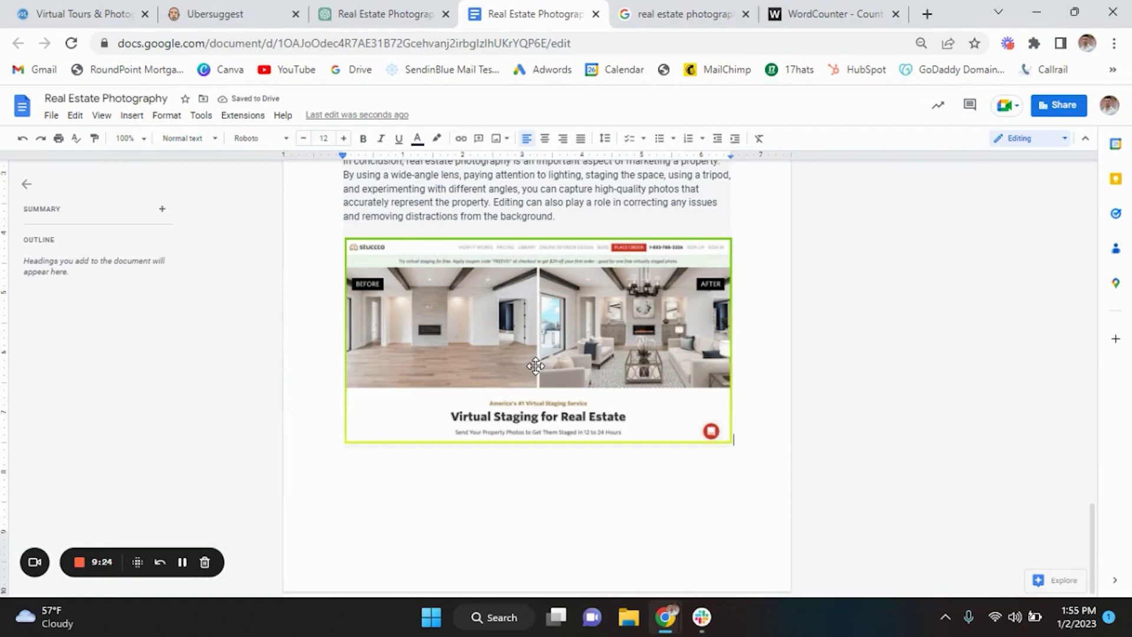
pyautogui.scroll(3, 642, 355)
# Select and copy the best real estate cameras blog from ChatGPT.
pyautogui.click(370, 8)
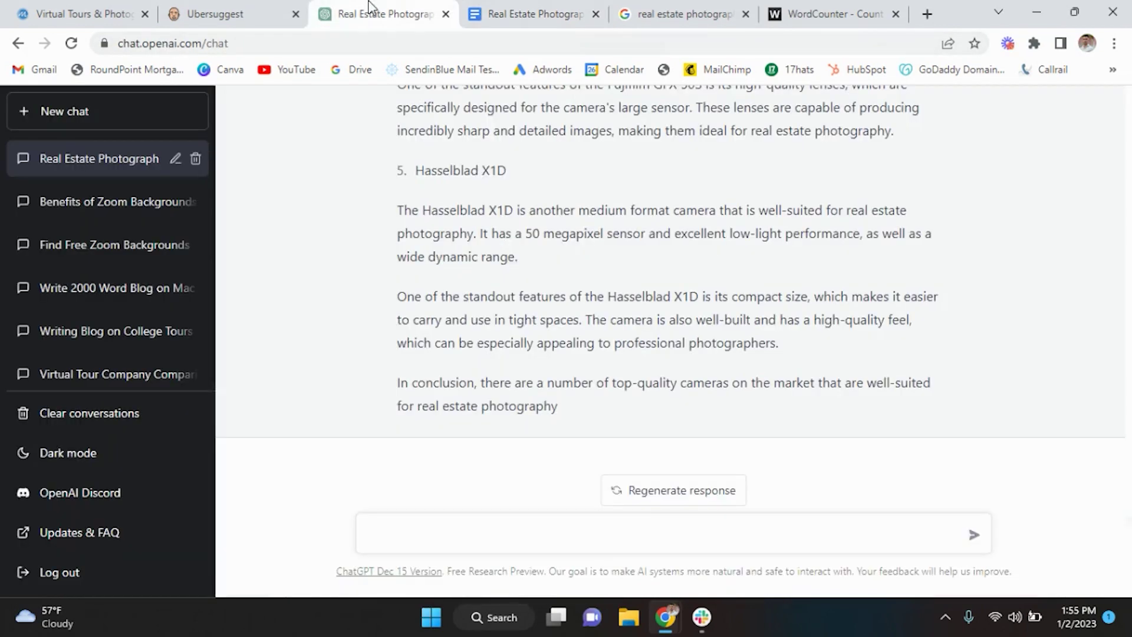
pyautogui.scroll(20, 524, 337)
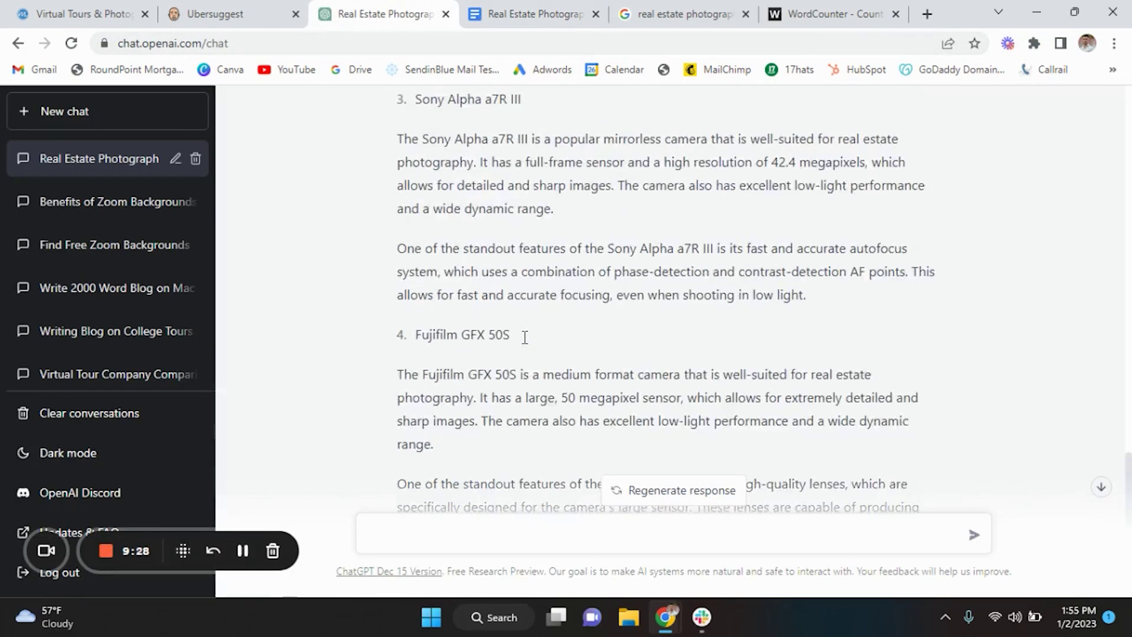
pyautogui.scroll(6, 524, 337)
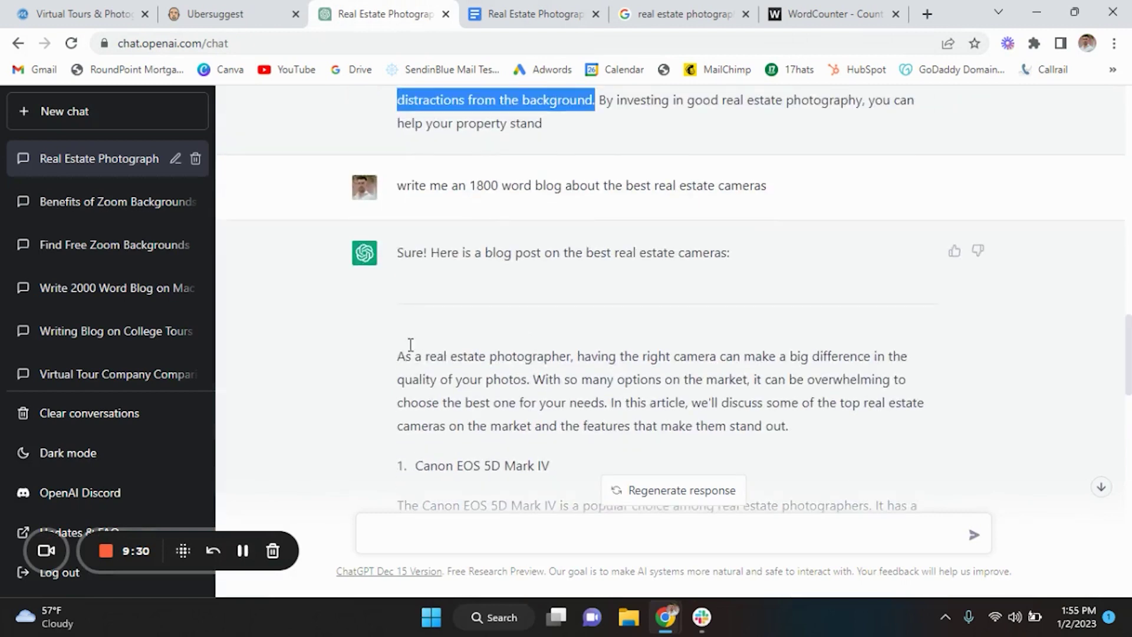
pyautogui.moveTo(399, 354); pyautogui.dragTo(570, 442)
pyautogui.rightClick(512, 441)
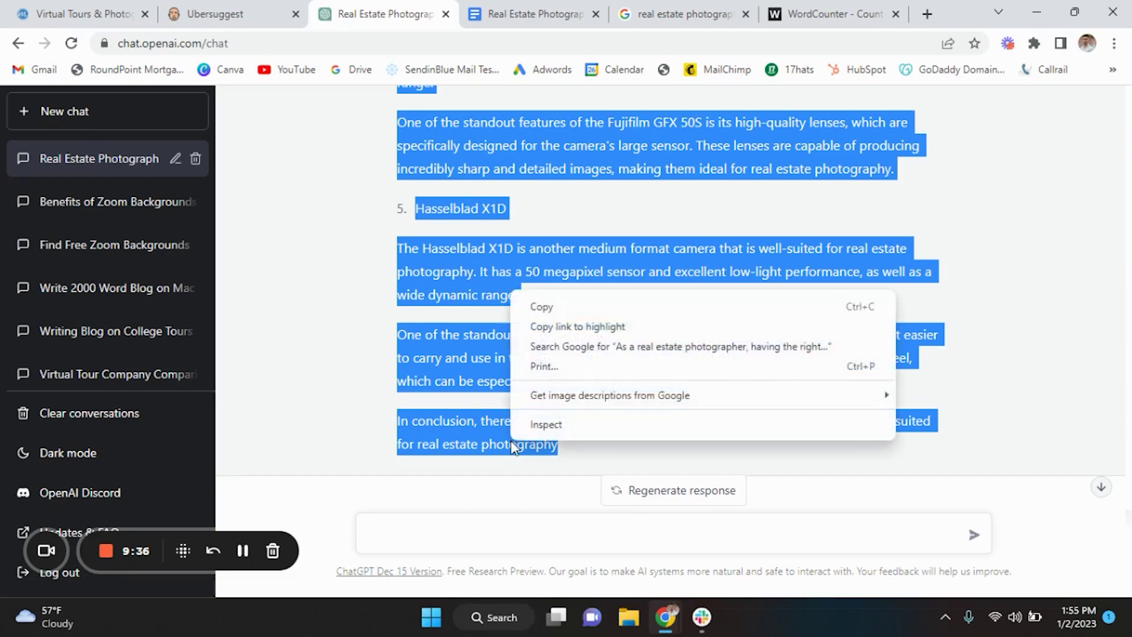
pyautogui.click(563, 311)
# Clear WordCounter and paste the camera blog, confirming it counts 543 words.
pyautogui.click(792, 8)
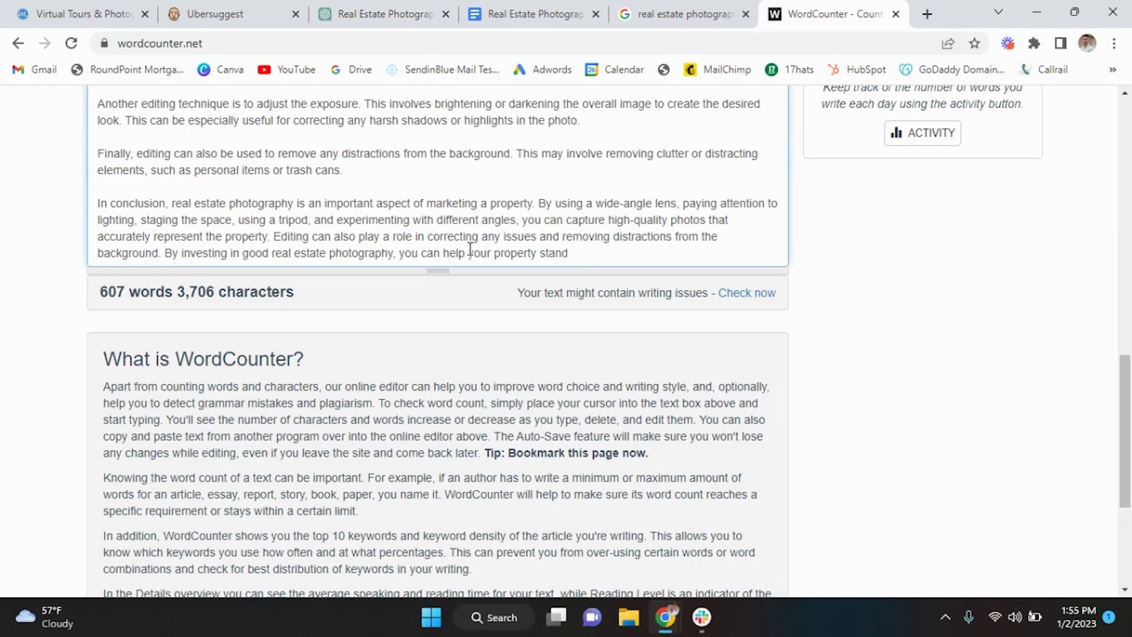
pyautogui.scroll(13, 436, 353)
pyautogui.click(497, 258)
pyautogui.scroll(5, 314, 337)
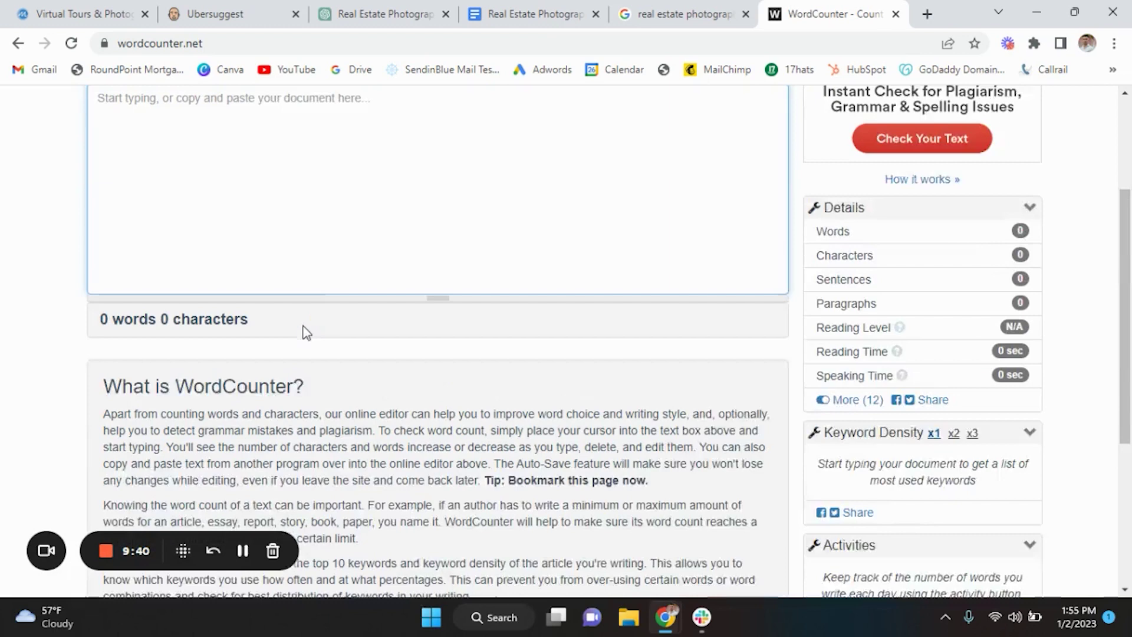
pyautogui.click(228, 244)
pyautogui.hotkey('ctrl', 'v')
pyautogui.scroll(-4, 460, 332)
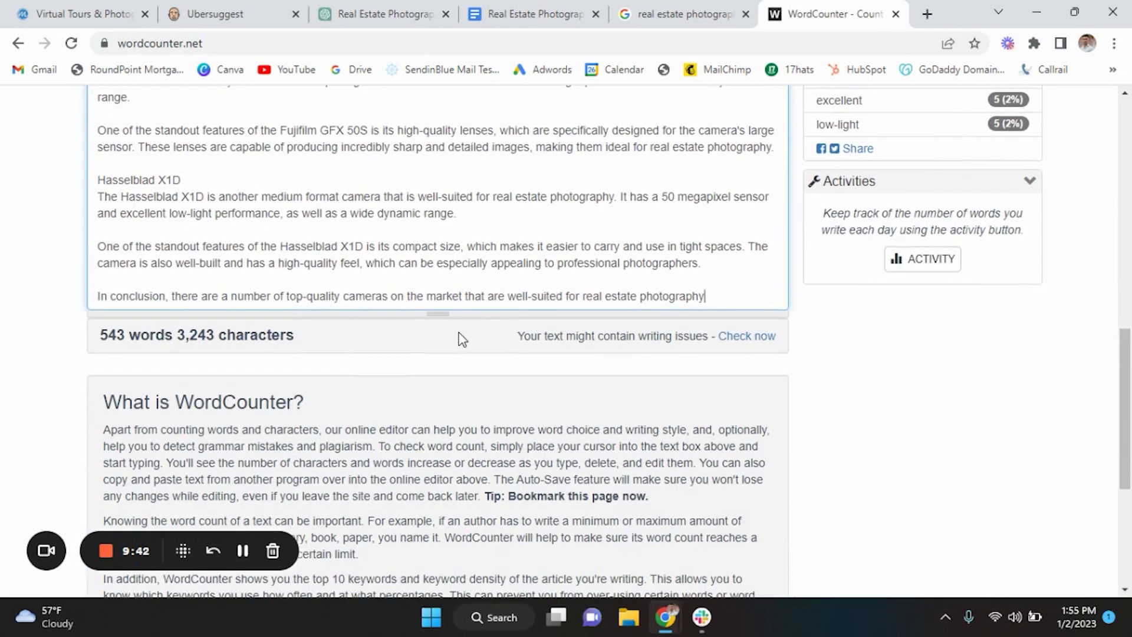
# Add the camera blog below the staging image at the end of the Real Estate Photography doc.
pyautogui.click(541, 7)
pyautogui.scroll(-3, 593, 337)
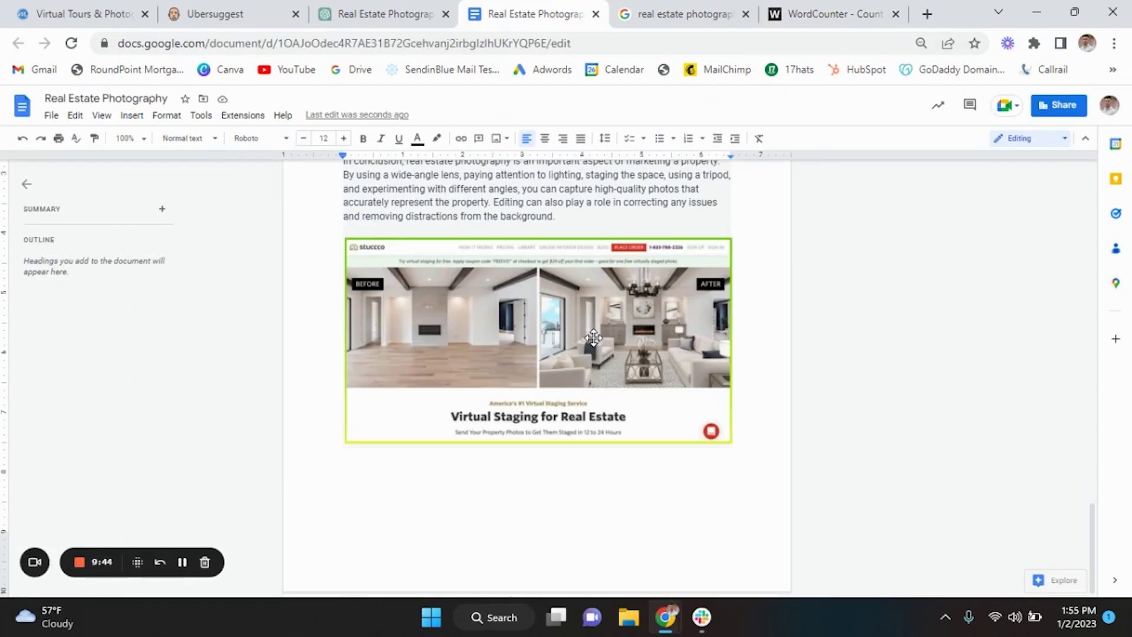
pyautogui.rightClick(698, 472)
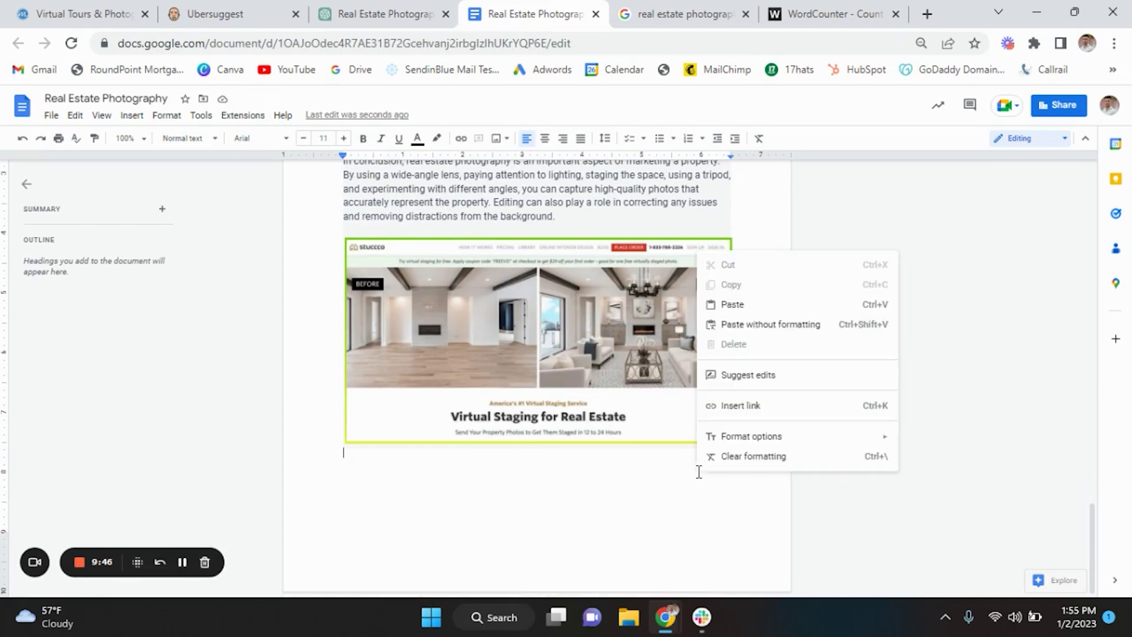
pyautogui.click(666, 480)
pyautogui.hotkey('ctrl', 'z')
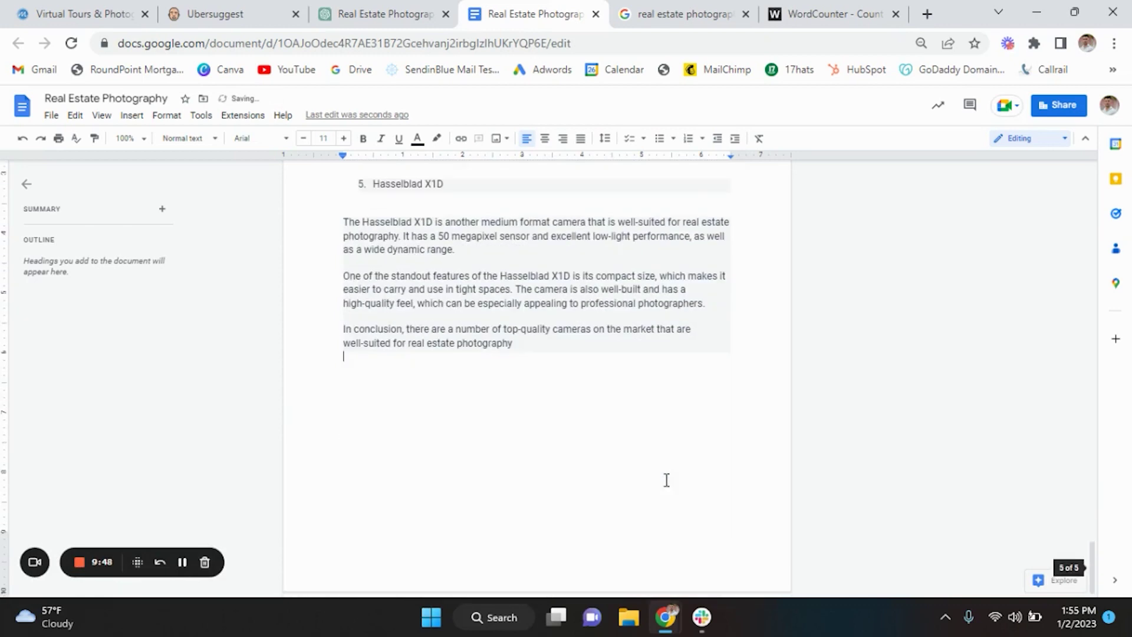
pyautogui.click(379, 7)
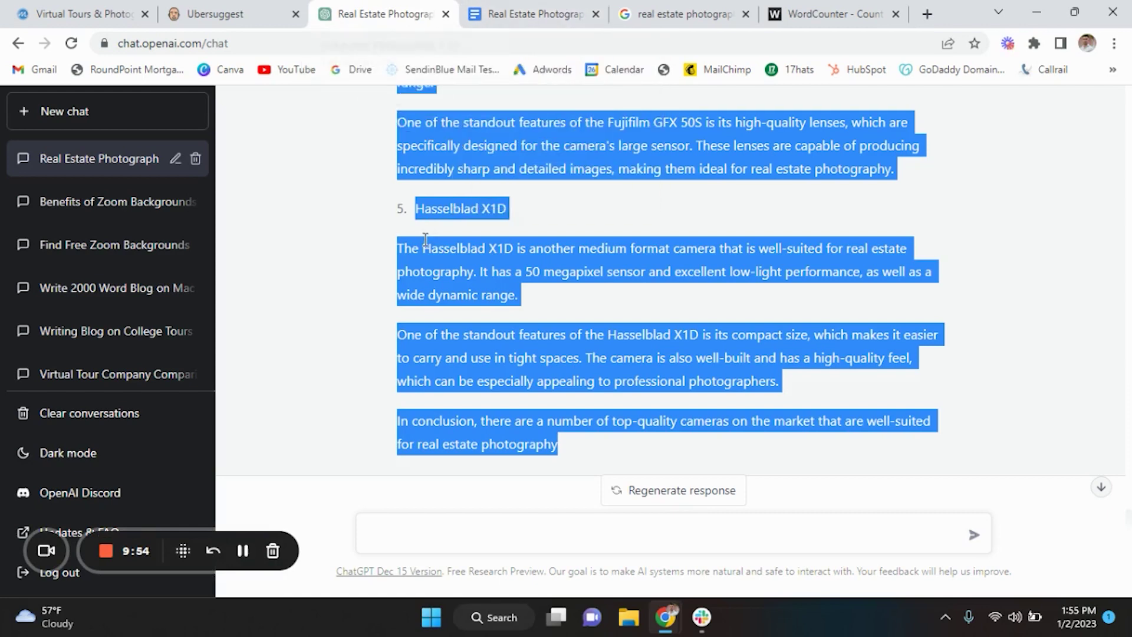
# Finish the real estate photography practices prompt and send it in the current chat.
pyautogui.click(476, 530)
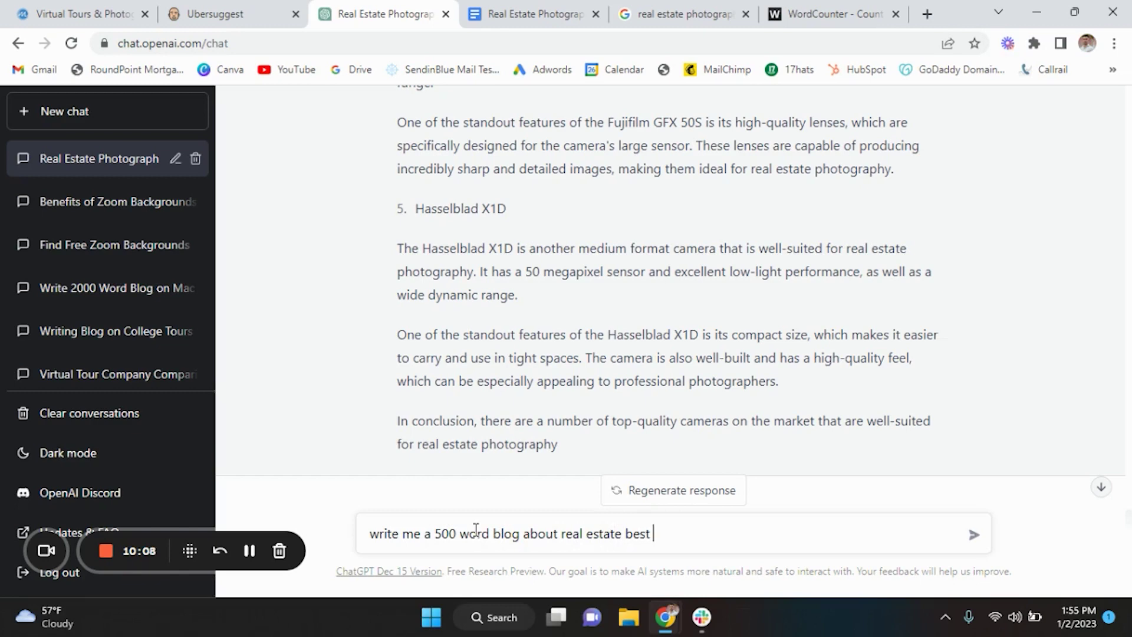
pyautogui.write('ces')
pyautogui.press('Return')
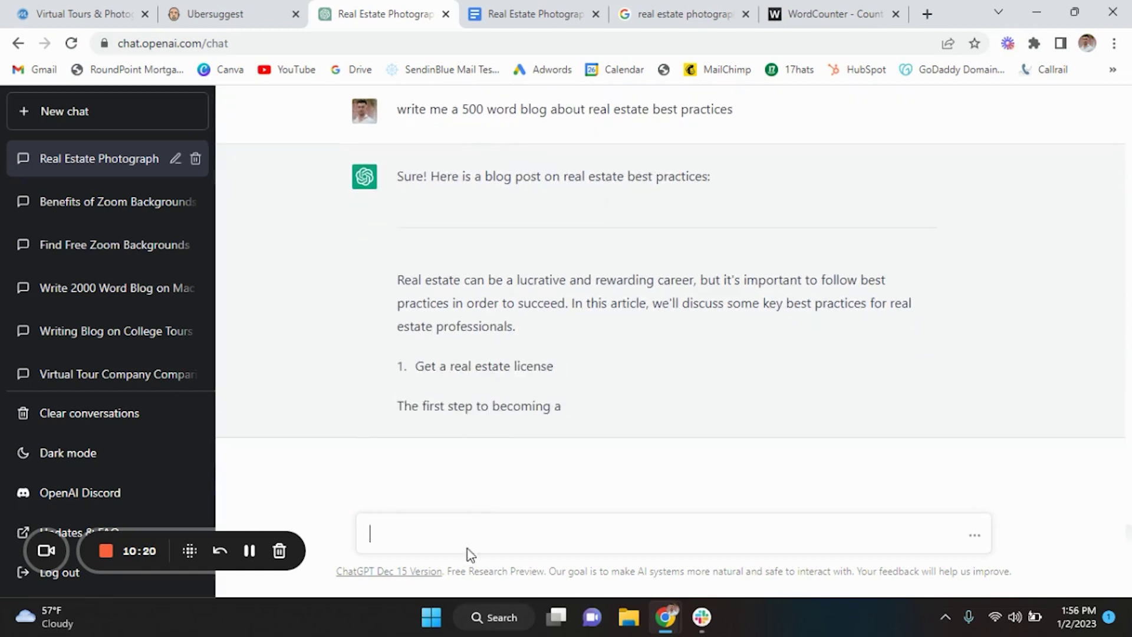
# Send 'write me a 500 word blog about real estate photography practices' in a new chat.
pyautogui.write('wr')
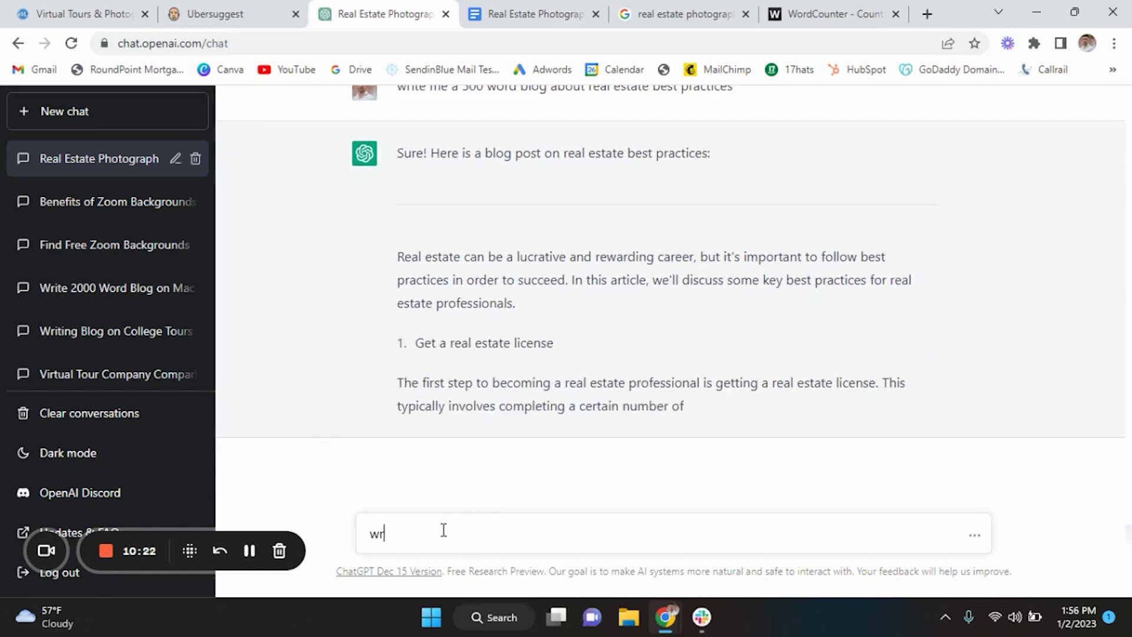
pyautogui.write('ite me a 500 word blog ')
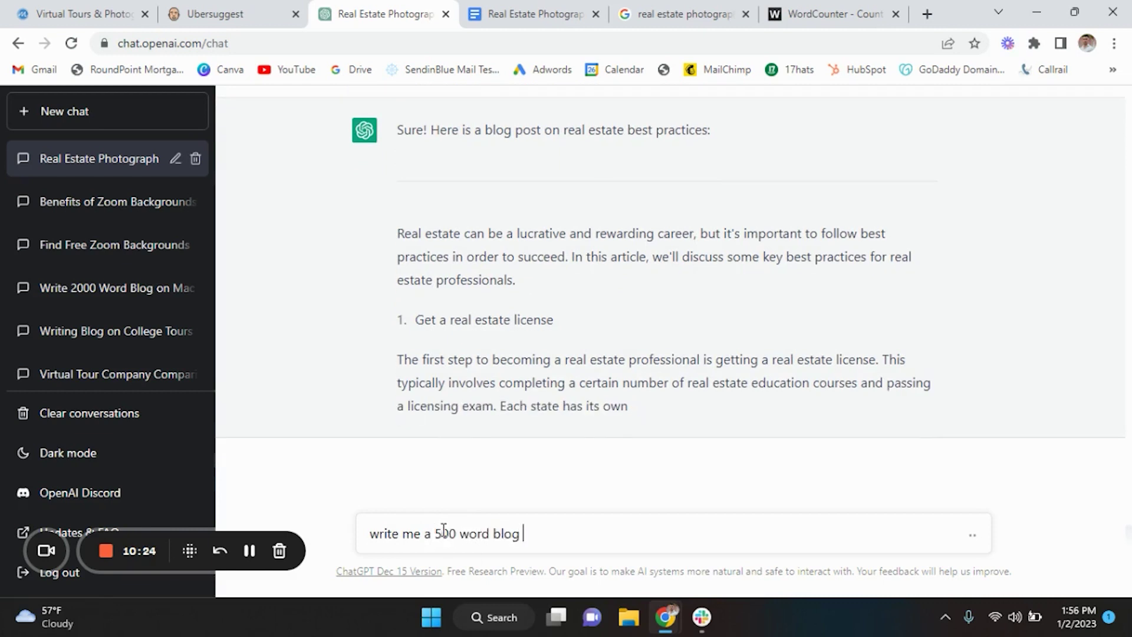
pyautogui.write('about real estate ph')
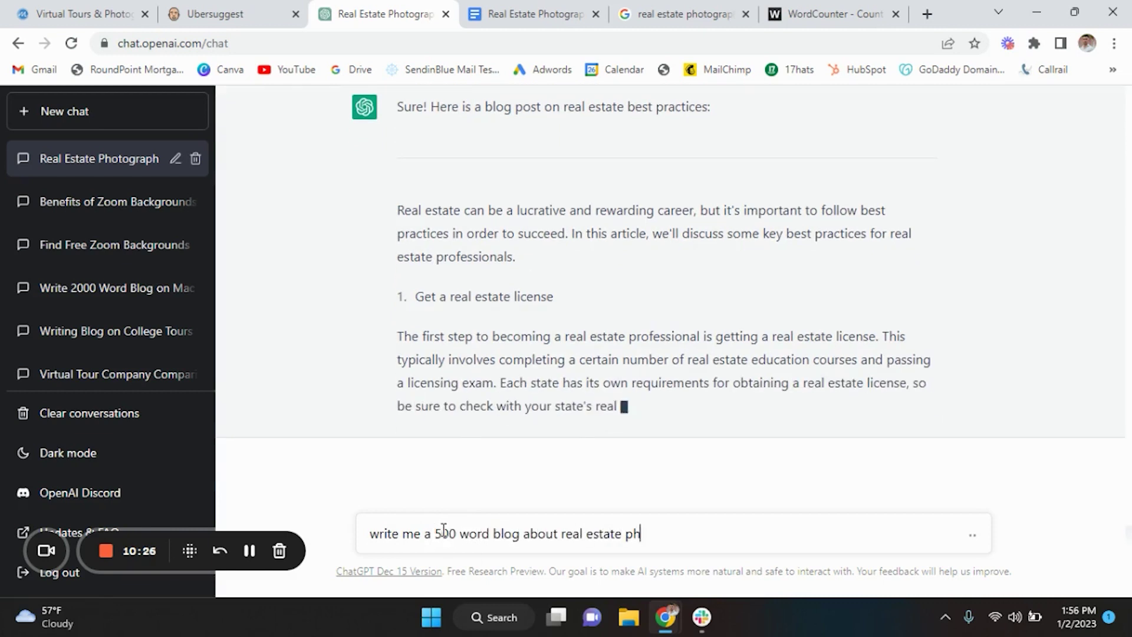
pyautogui.write('otography p')
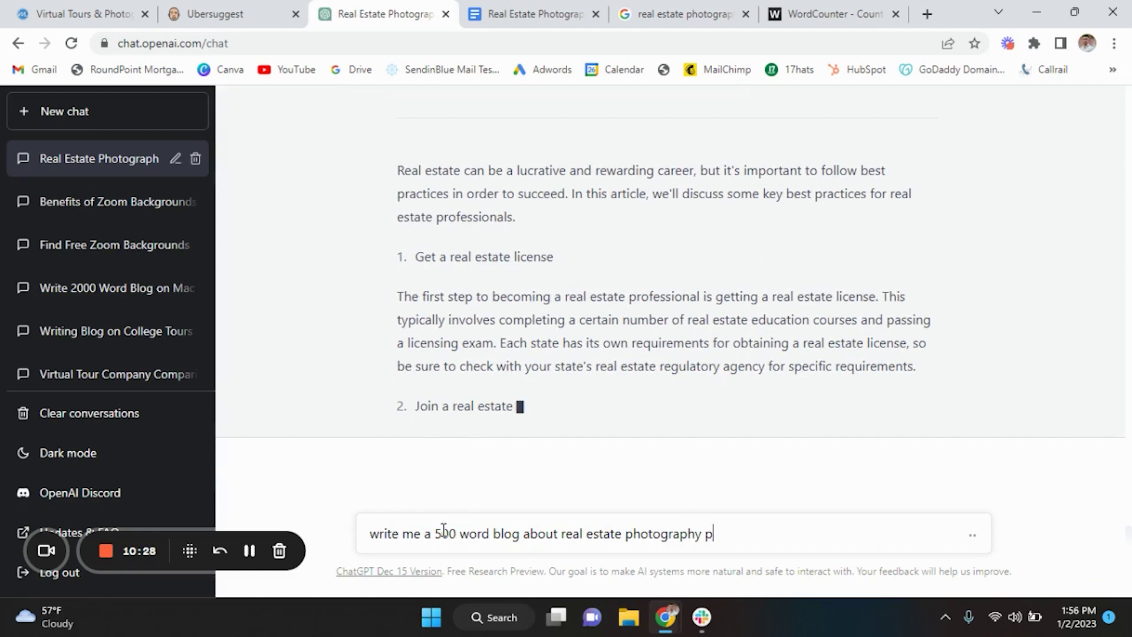
pyautogui.write('ractices')
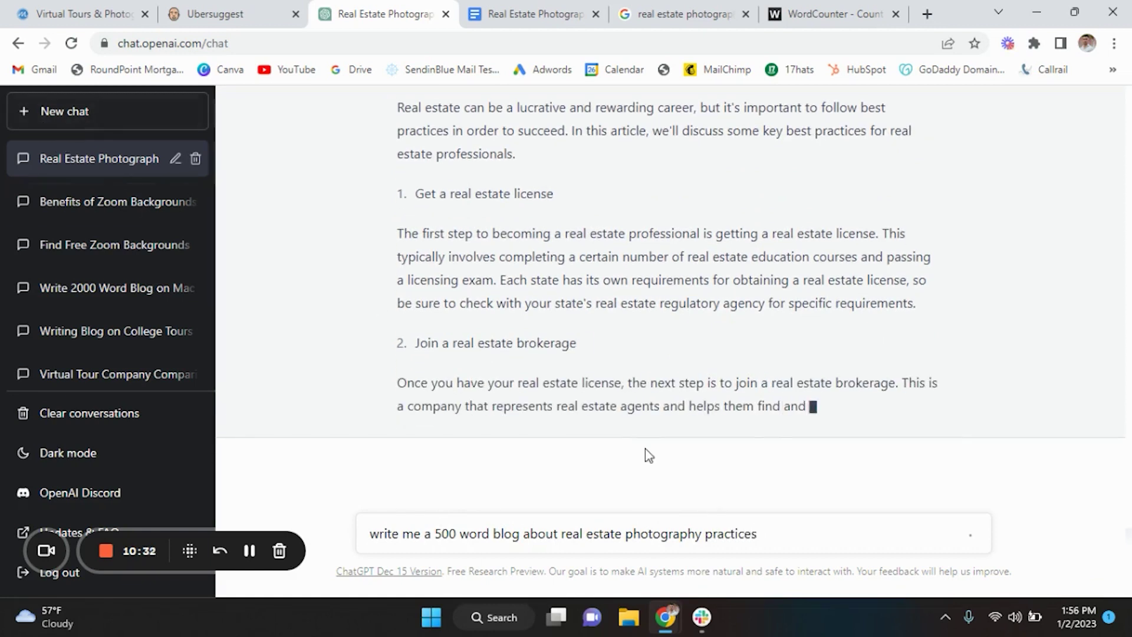
pyautogui.moveTo(758, 530); pyautogui.dragTo(366, 533)
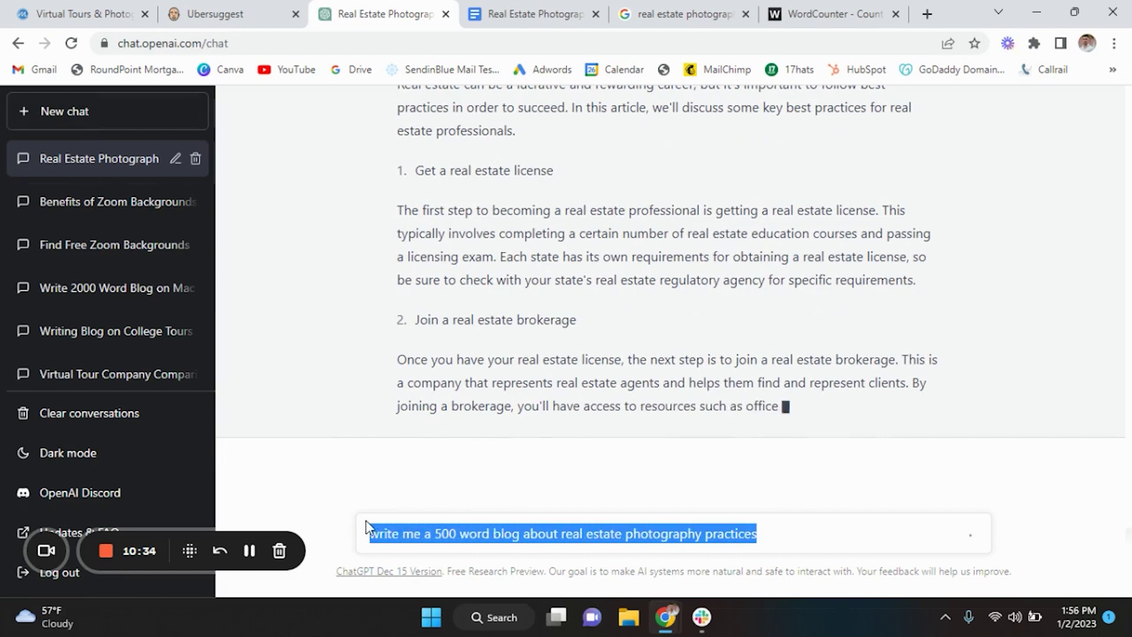
pyautogui.rightClick(374, 533)
pyautogui.click(423, 298)
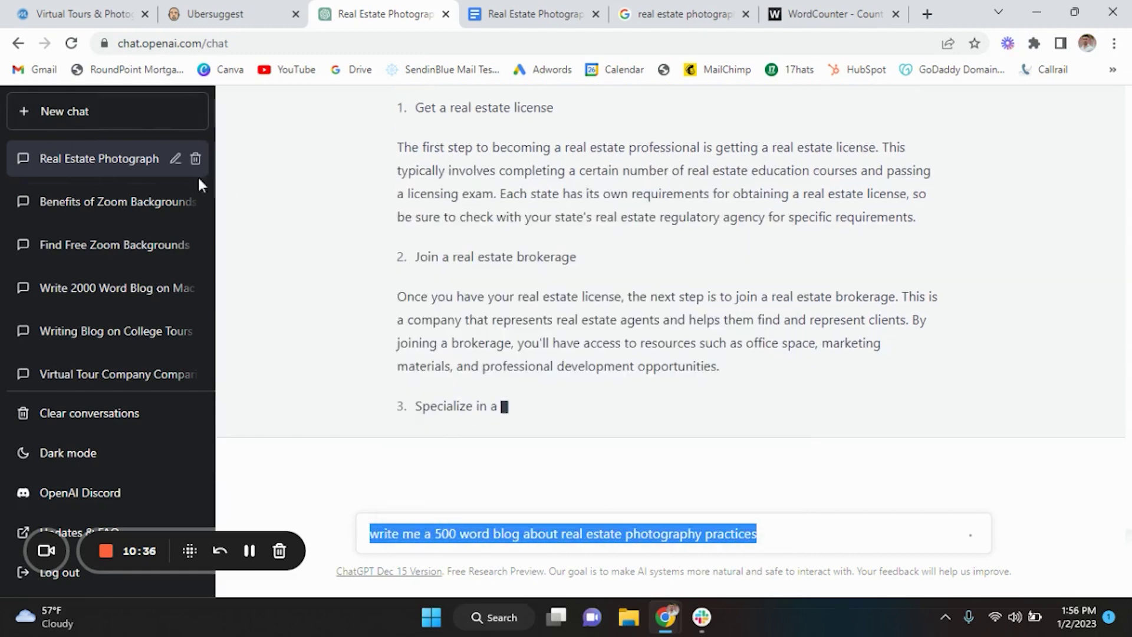
pyautogui.click(109, 122)
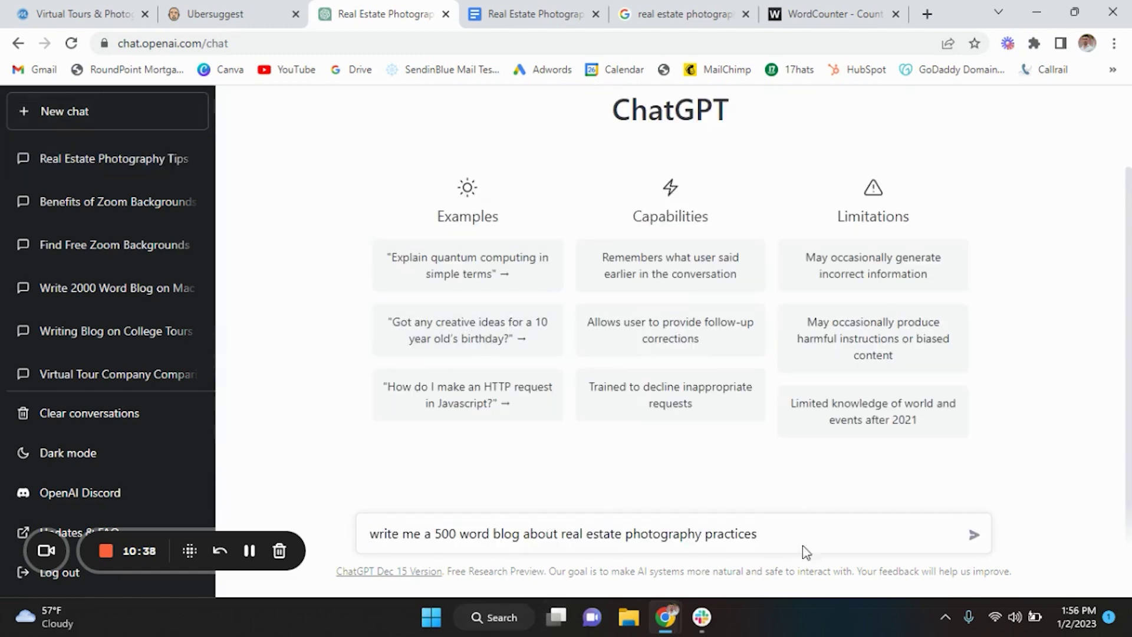
pyautogui.click(981, 539)
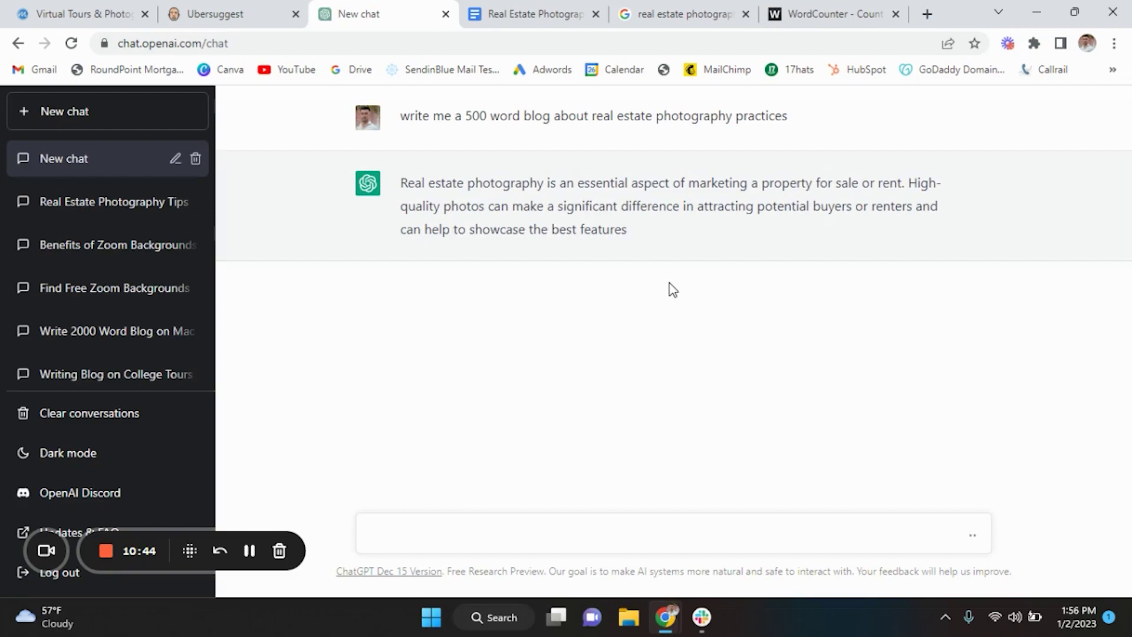
# Link 'High-quality photos' in the Doc to the Alcove Media search result.
pyautogui.click(687, 9)
pyautogui.scroll(10, 146, 217)
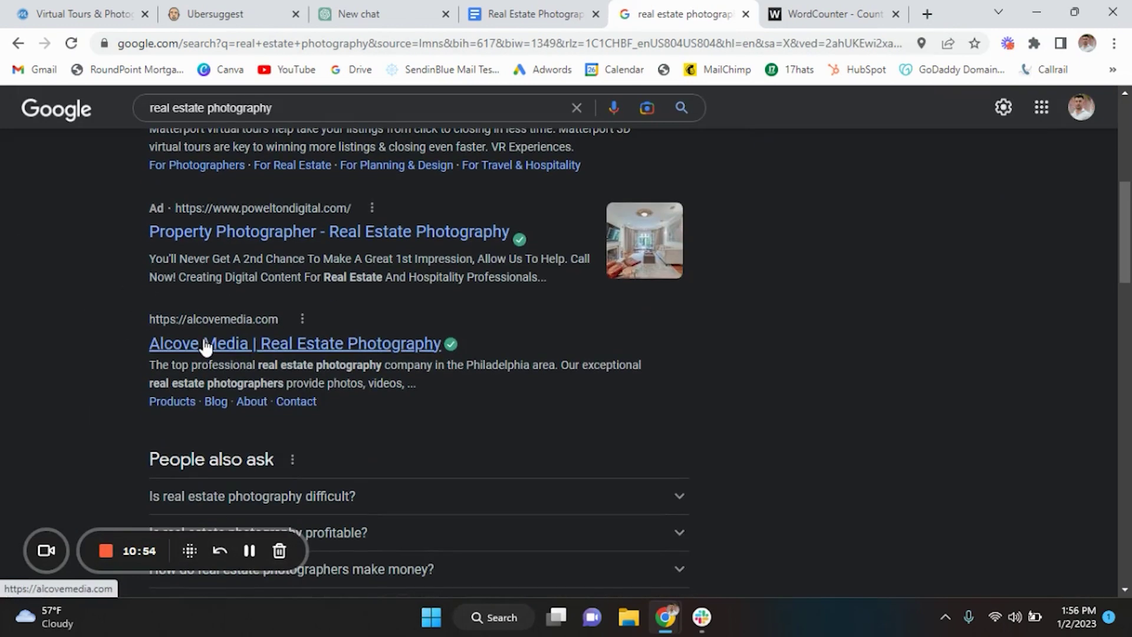
pyautogui.rightClick(199, 338)
pyautogui.click(271, 445)
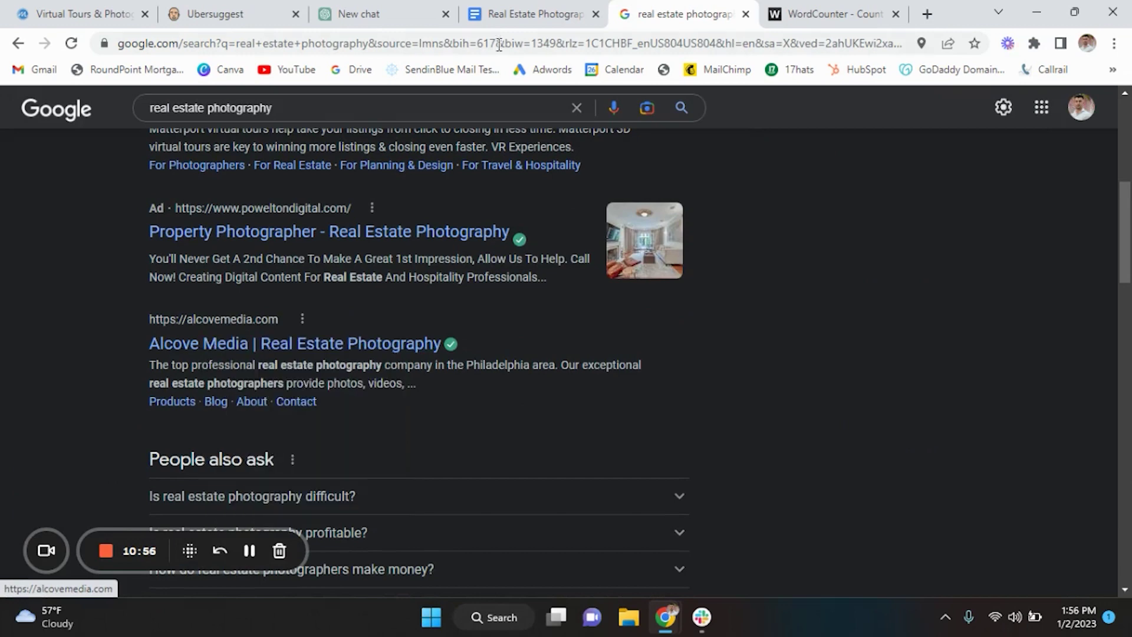
pyautogui.click(535, 12)
pyautogui.scroll(10, 479, 313)
pyautogui.scroll(12, 478, 313)
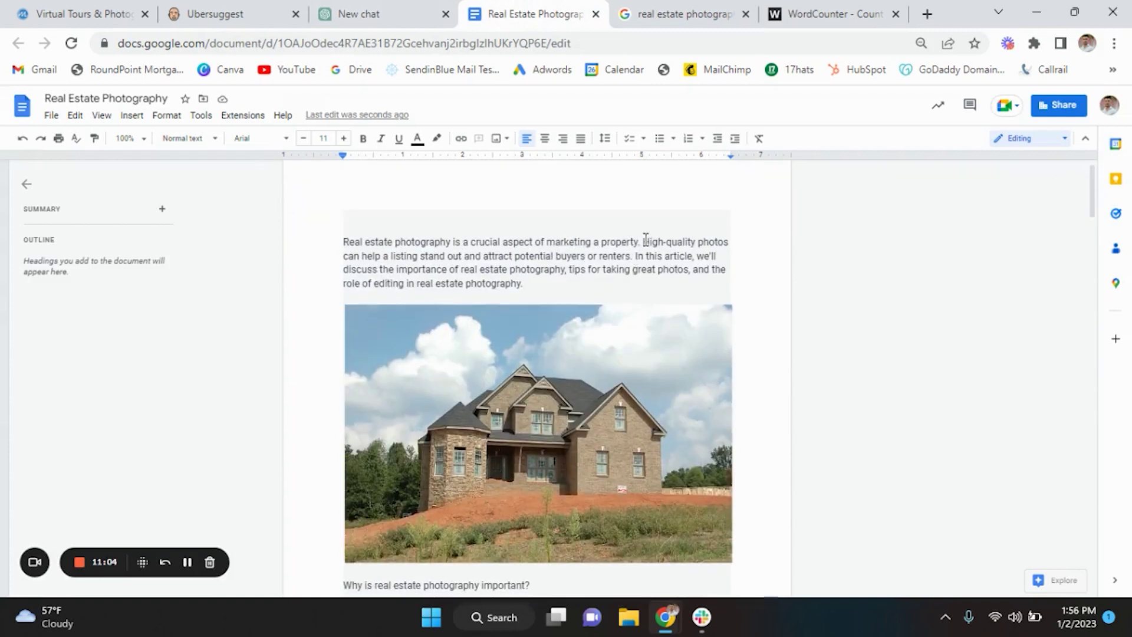
pyautogui.moveTo(644, 241); pyautogui.dragTo(729, 248)
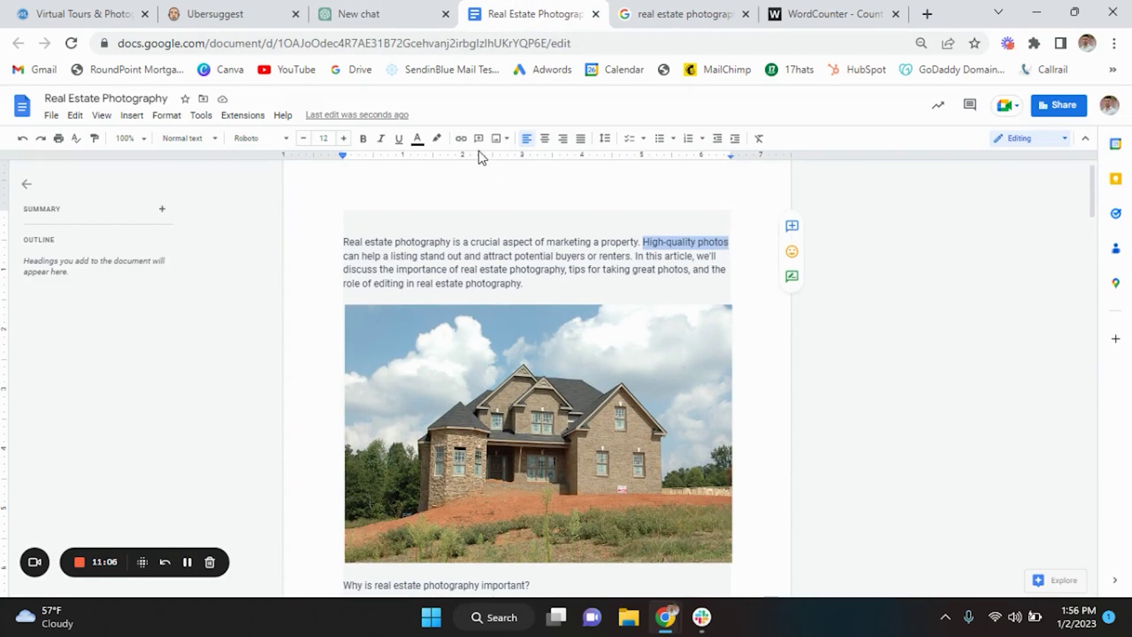
pyautogui.click(461, 140)
pyautogui.hotkey('ctrl', 'v')
pyautogui.press('Return')
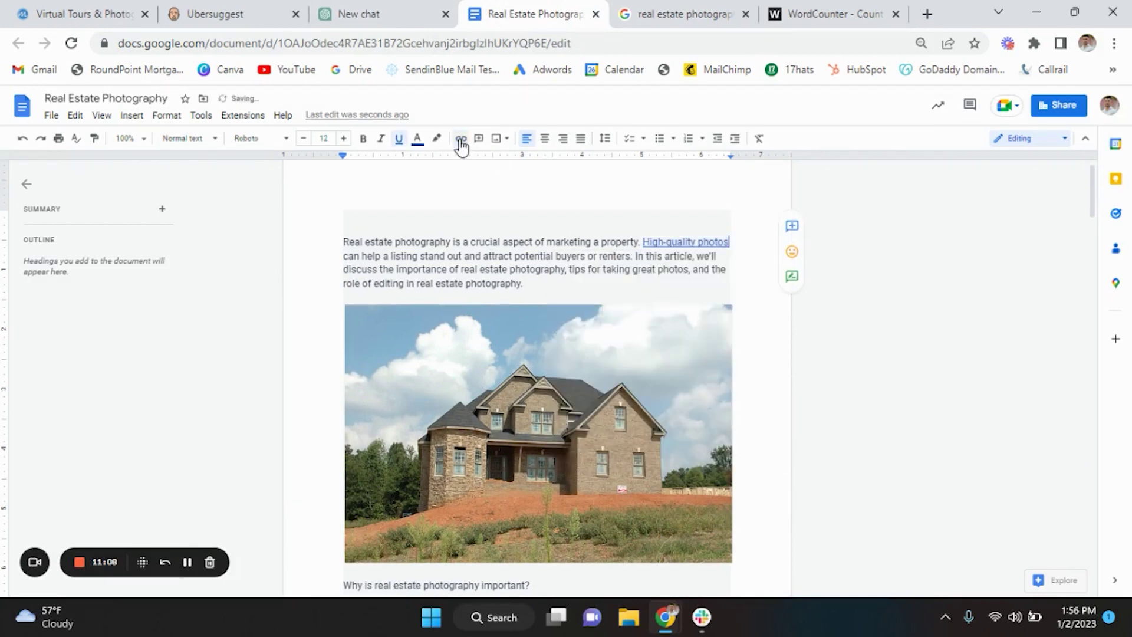
# Link 'camera as possible' to the Expertise.com search result.
pyautogui.click(664, 13)
pyautogui.scroll(-6, 463, 407)
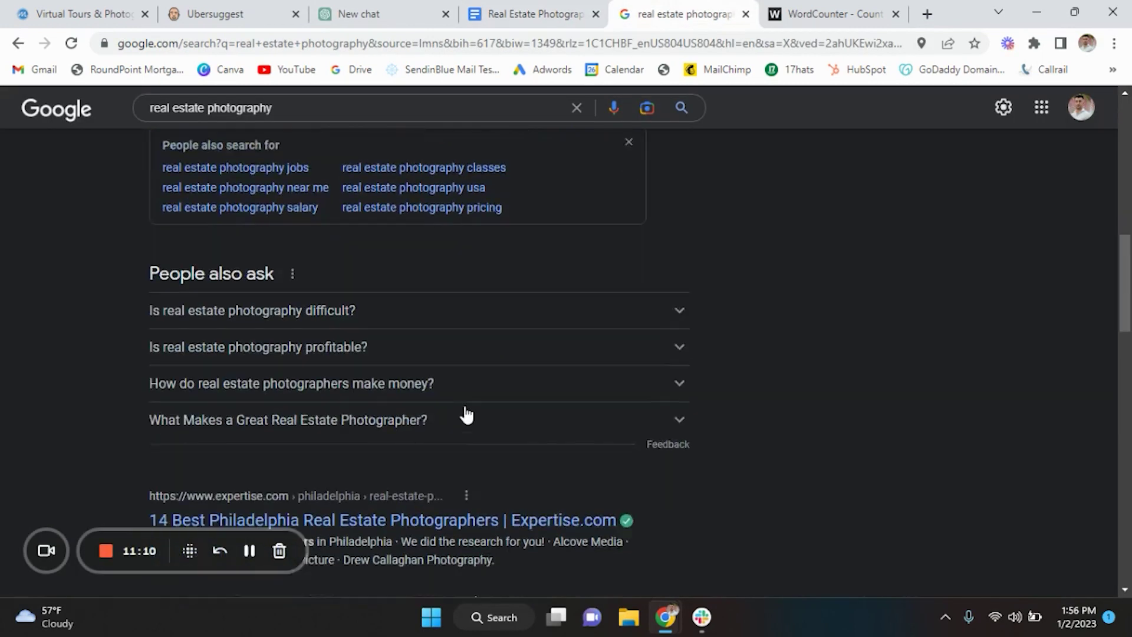
pyautogui.rightClick(349, 437)
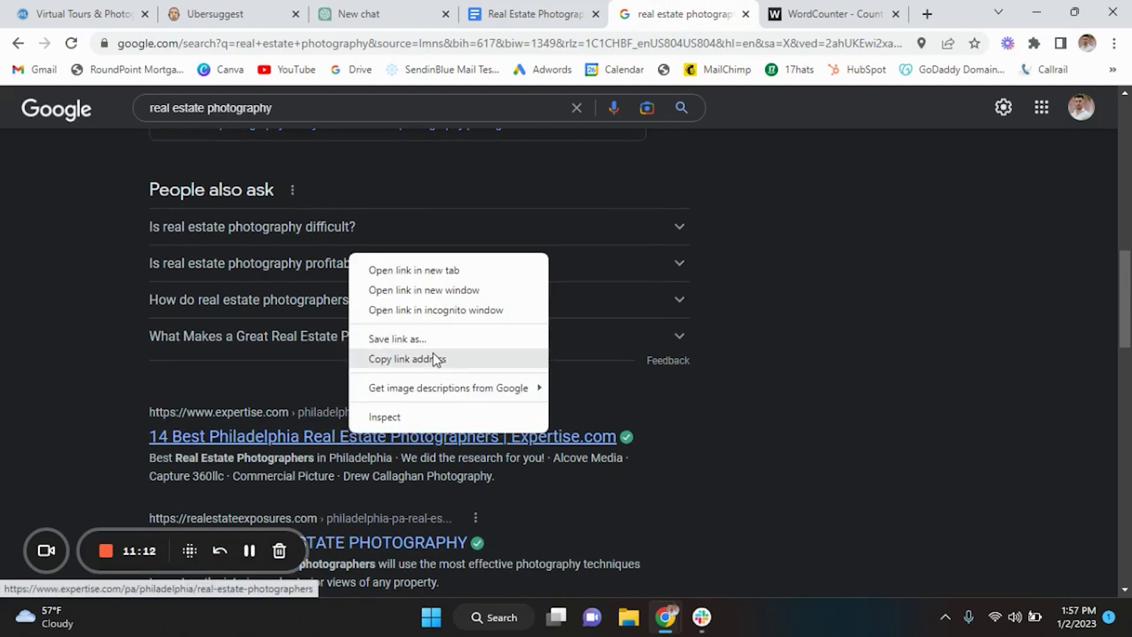
pyautogui.click(434, 360)
pyautogui.click(534, 13)
pyautogui.scroll(-15, 563, 304)
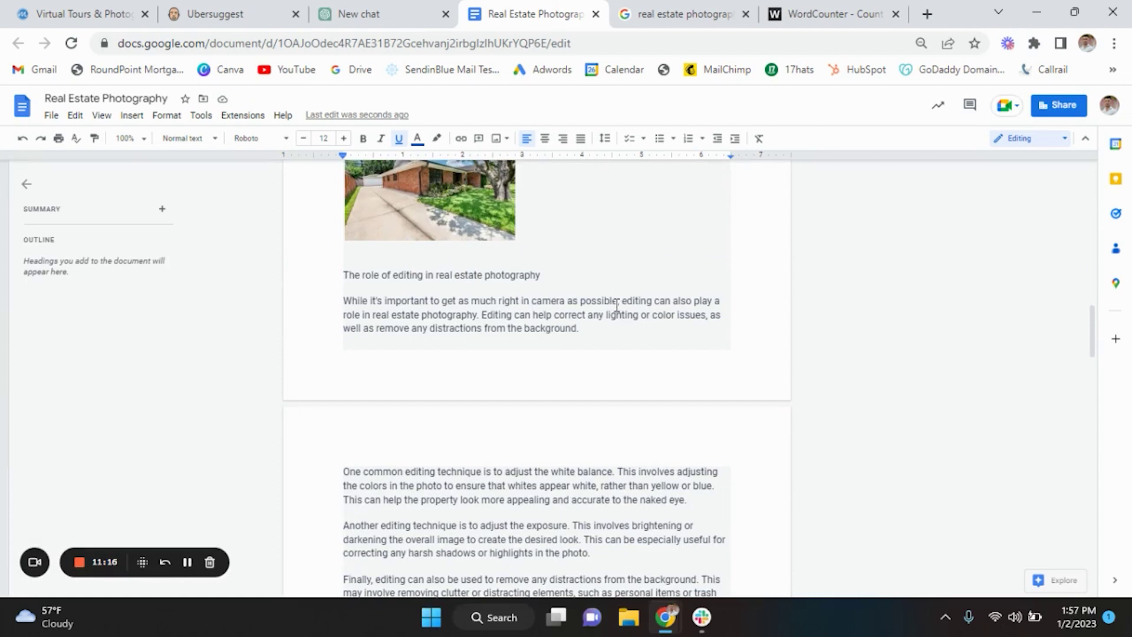
pyautogui.moveTo(618, 302); pyautogui.dragTo(533, 305)
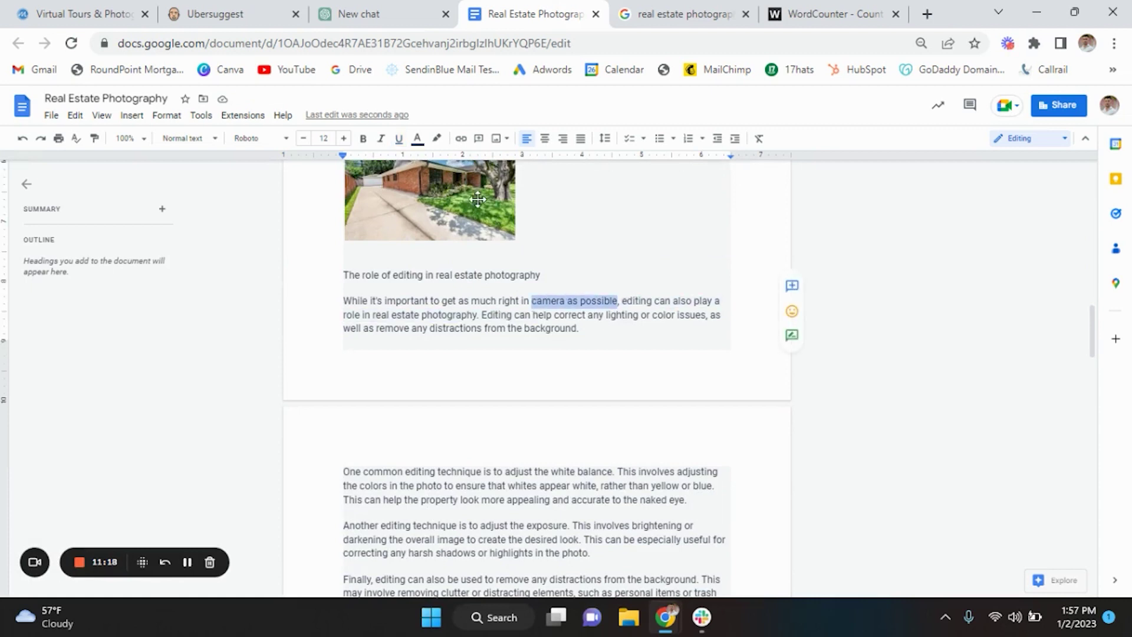
pyautogui.click(460, 142)
pyautogui.hotkey('ctrl', 'v')
pyautogui.press('Return')
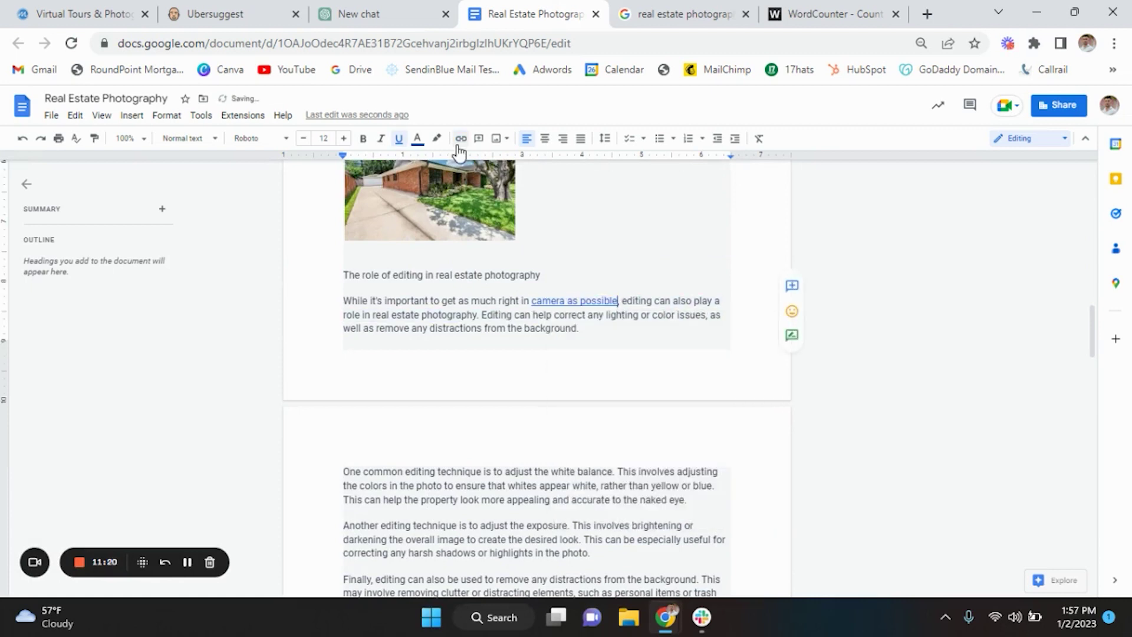
# Link 'editing' to the Philadelphia Real Estate Photography search result.
pyautogui.click(626, 8)
pyautogui.scroll(-3, 14, 521)
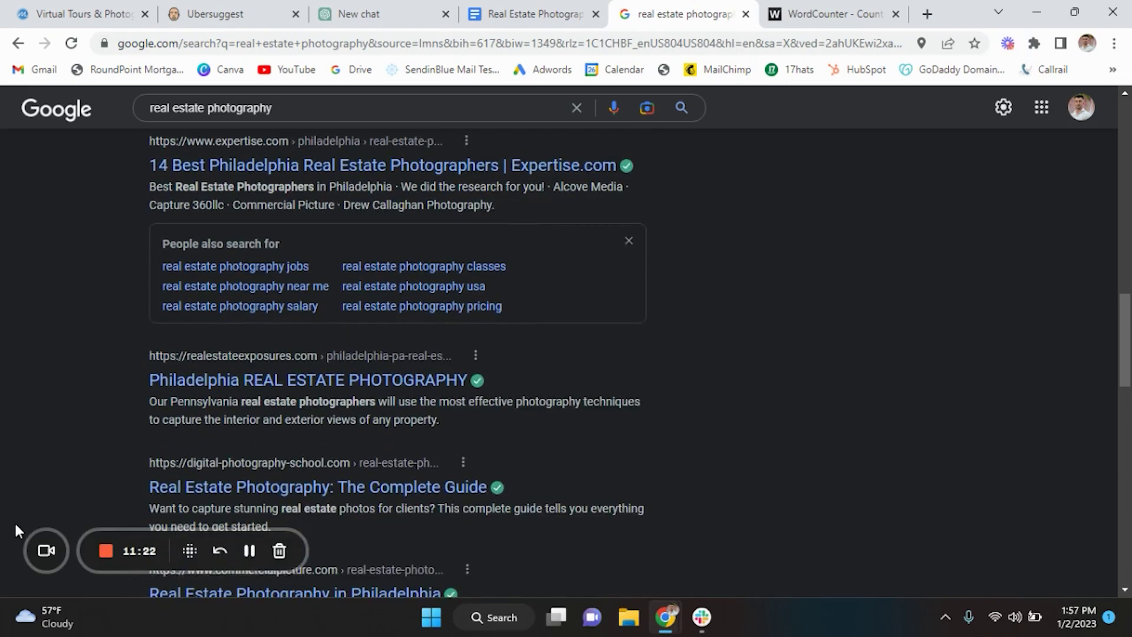
pyautogui.rightClick(197, 373)
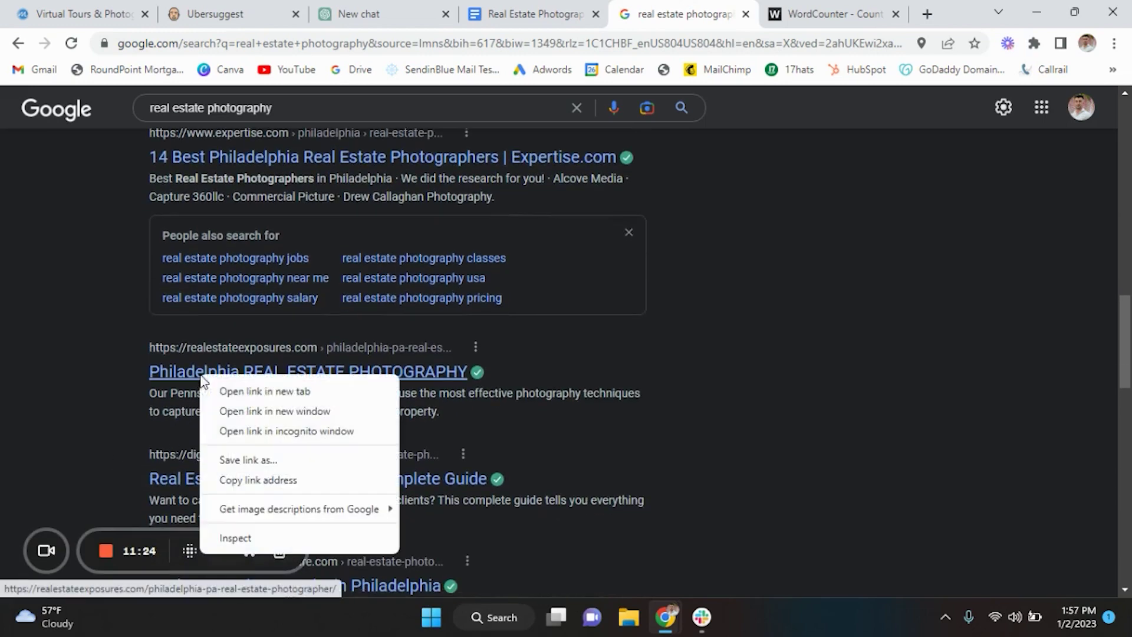
pyautogui.click(286, 480)
pyautogui.click(537, 7)
pyautogui.scroll(-20, 384, 425)
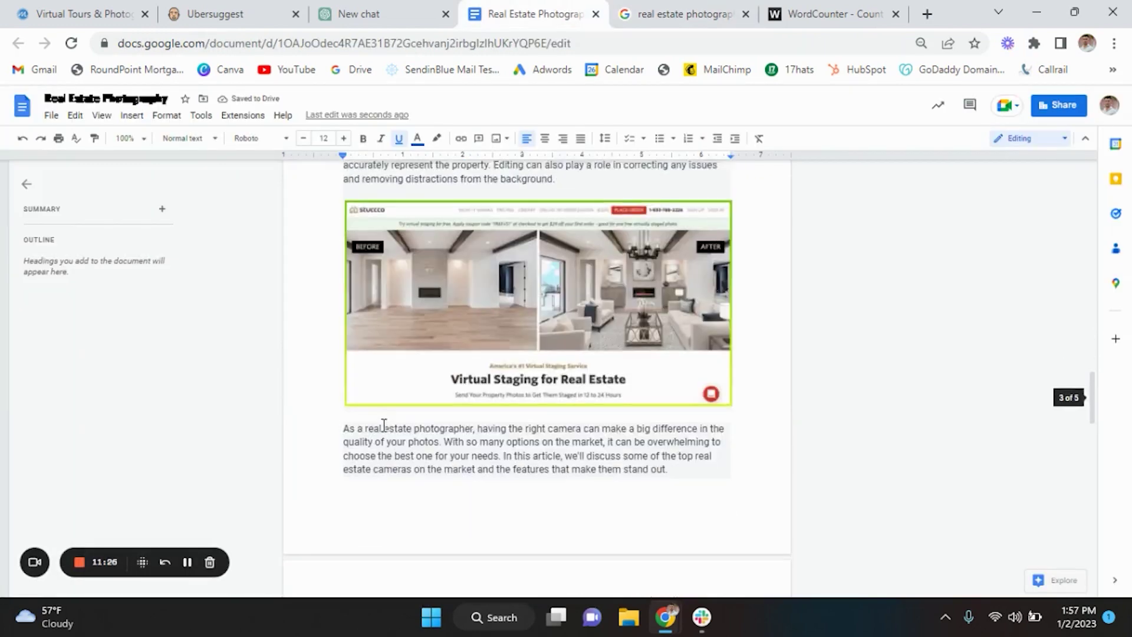
pyautogui.scroll(20, 383, 425)
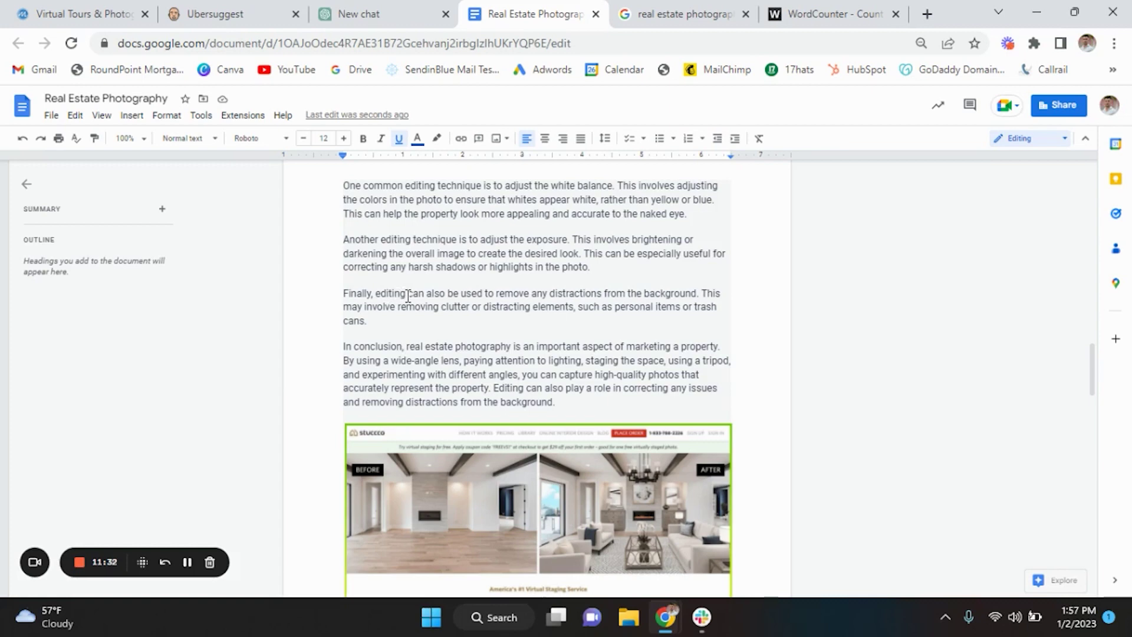
pyautogui.moveTo(407, 294); pyautogui.dragTo(376, 297)
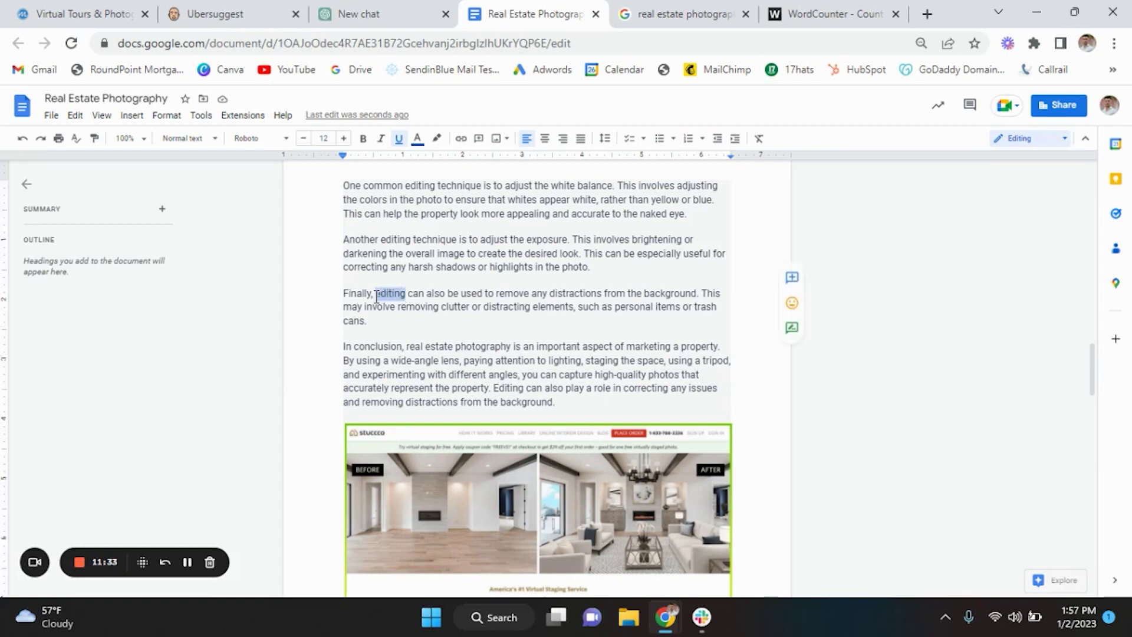
pyautogui.click(461, 139)
pyautogui.press('Return')
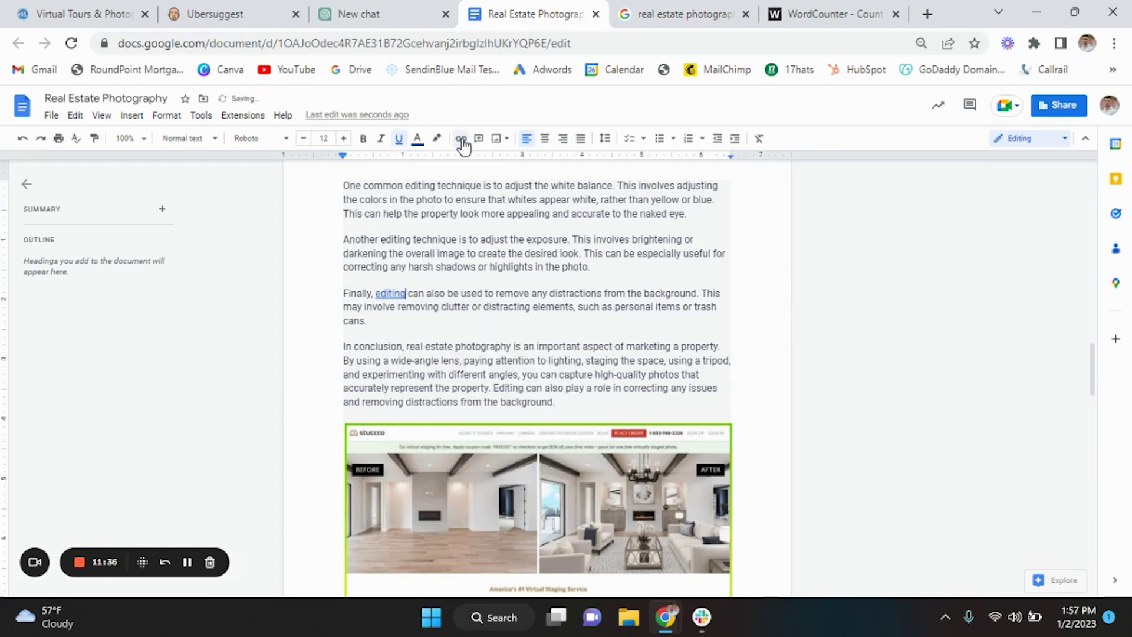
# Link 'number of top-quality camera' in the conclusion to the Complete Guide result.
pyautogui.click(641, 8)
pyautogui.scroll(-3, 104, 405)
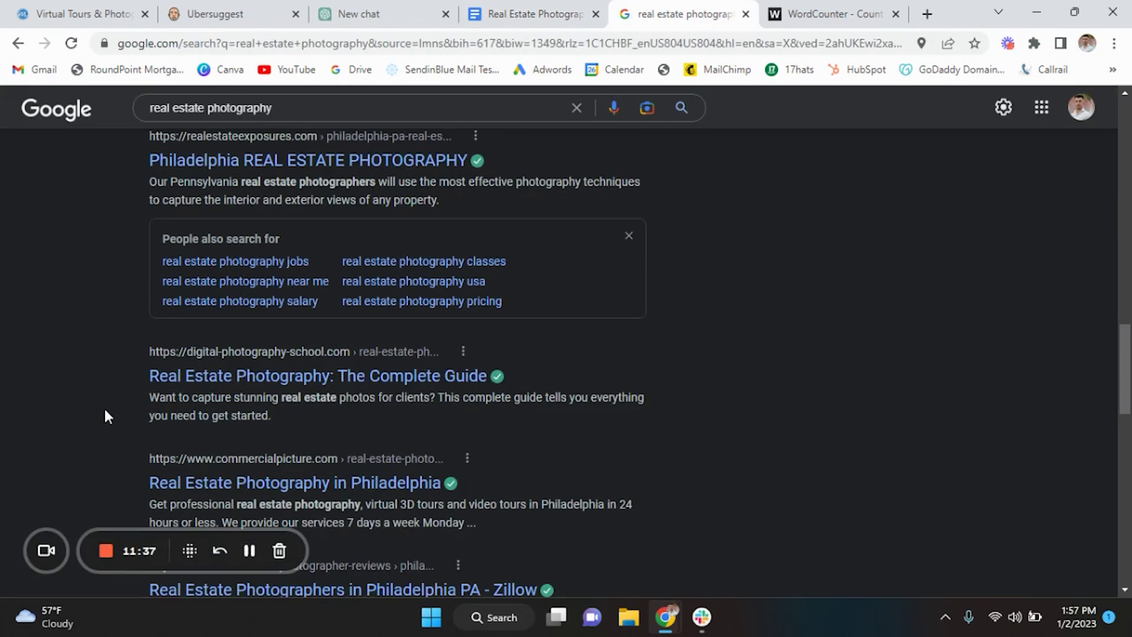
pyautogui.rightClick(201, 382)
pyautogui.click(257, 477)
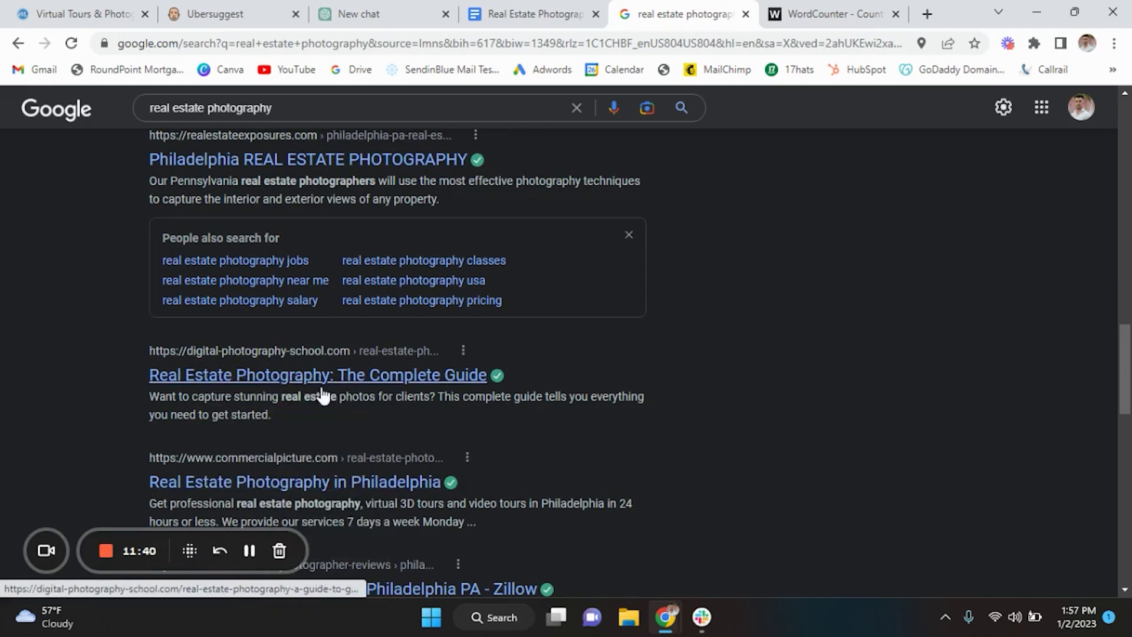
pyautogui.click(549, 8)
pyautogui.scroll(-15, 519, 220)
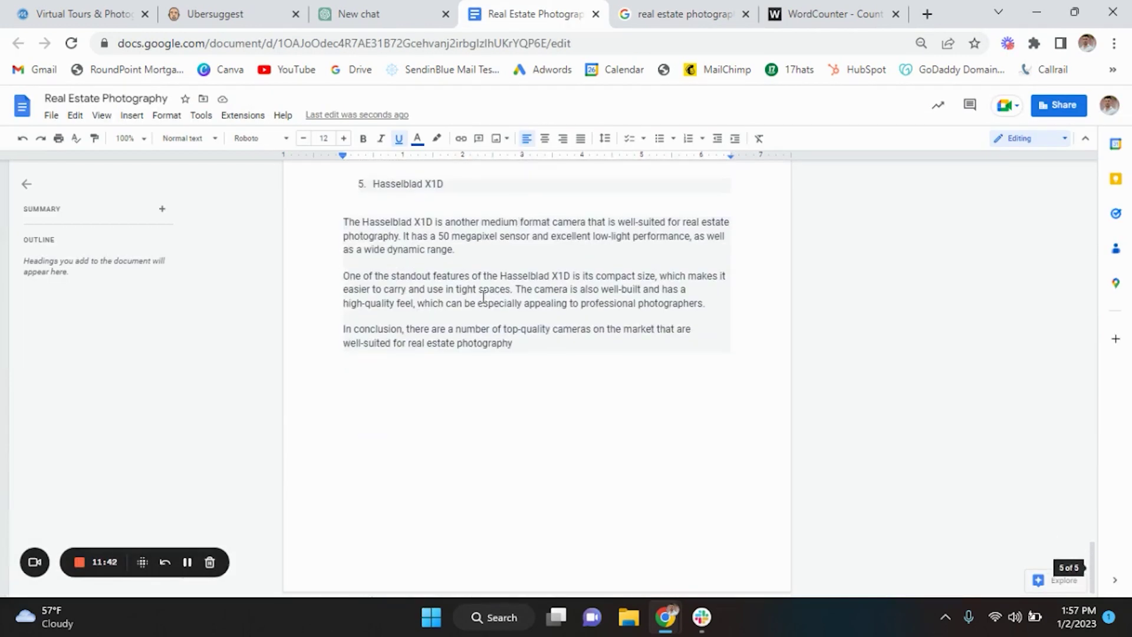
pyautogui.moveTo(590, 332); pyautogui.dragTo(461, 333)
pyautogui.click(462, 140)
pyautogui.hotkey('ctrl', 'v')
pyautogui.press('Return')
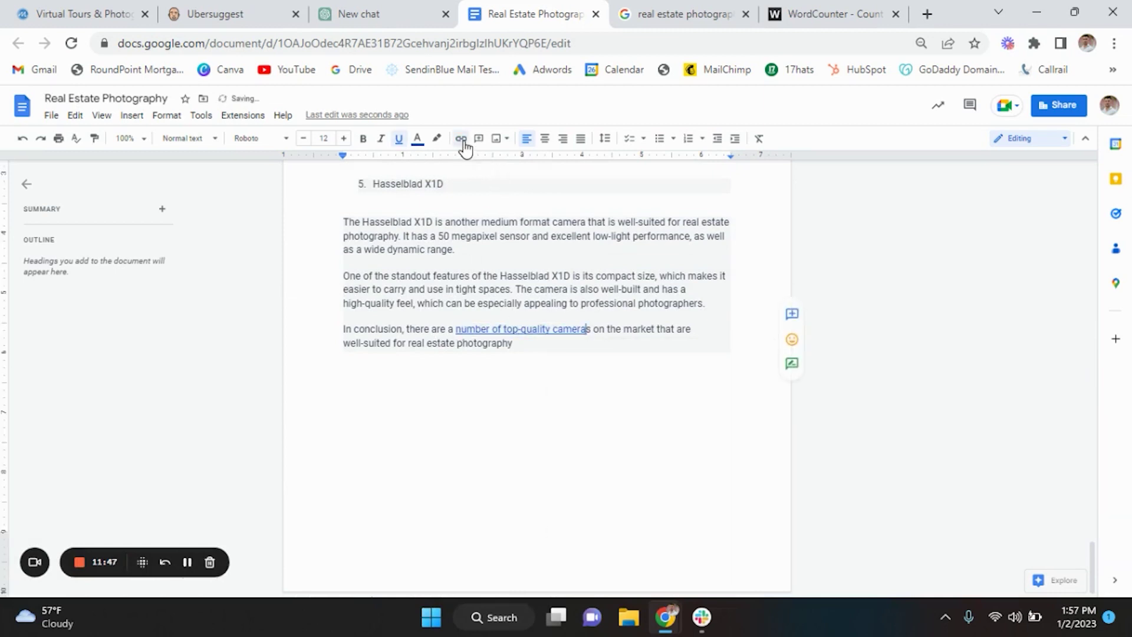
# Link 'big difference' in the intro paragraph to the Philadelphia search result.
pyautogui.click(687, 13)
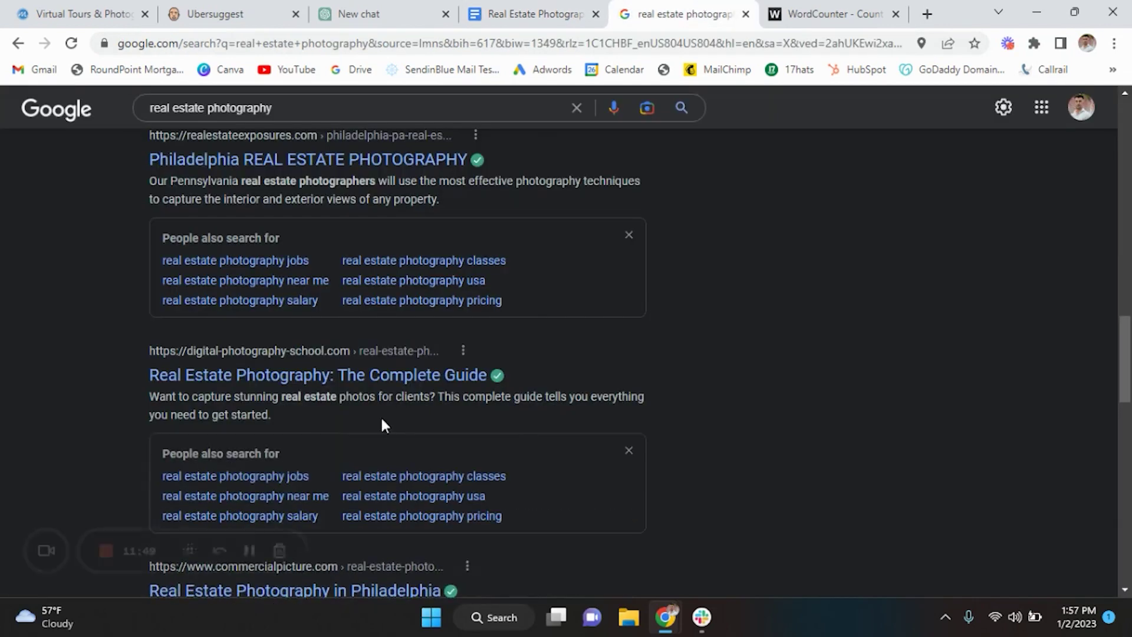
pyautogui.scroll(-3, 381, 418)
pyautogui.rightClick(309, 420)
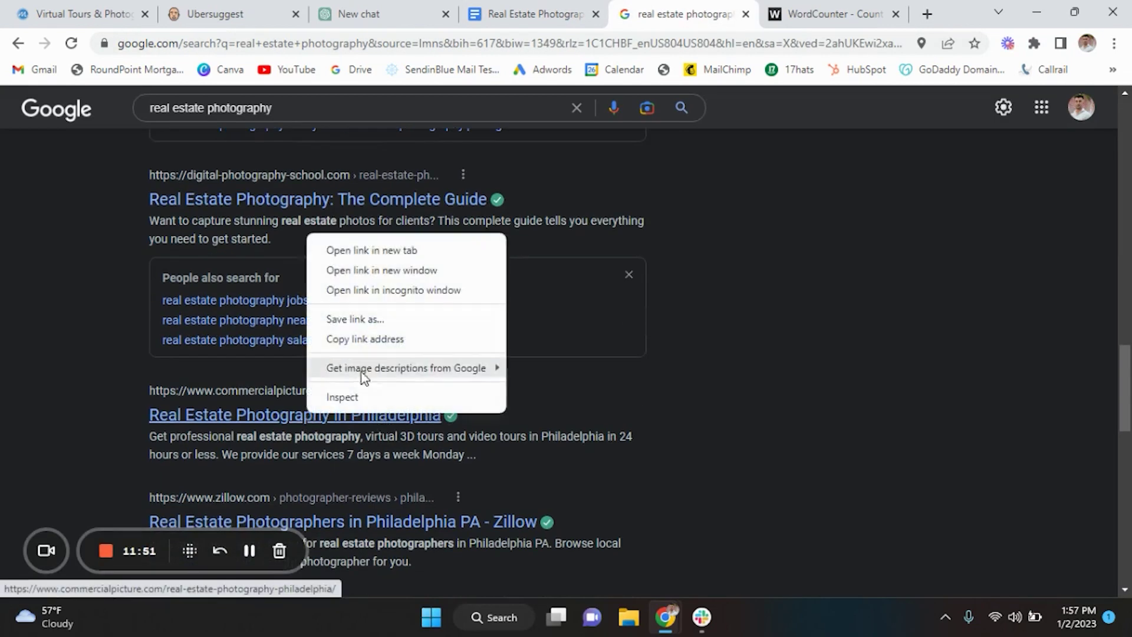
pyautogui.click(371, 336)
pyautogui.click(538, 9)
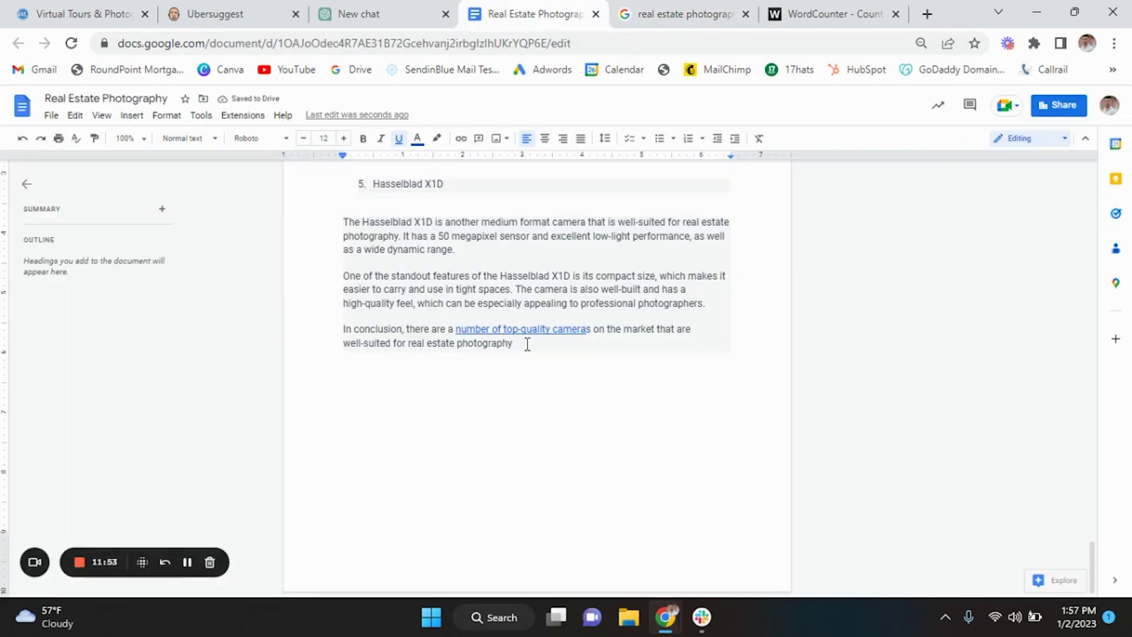
pyautogui.scroll(12, 545, 270)
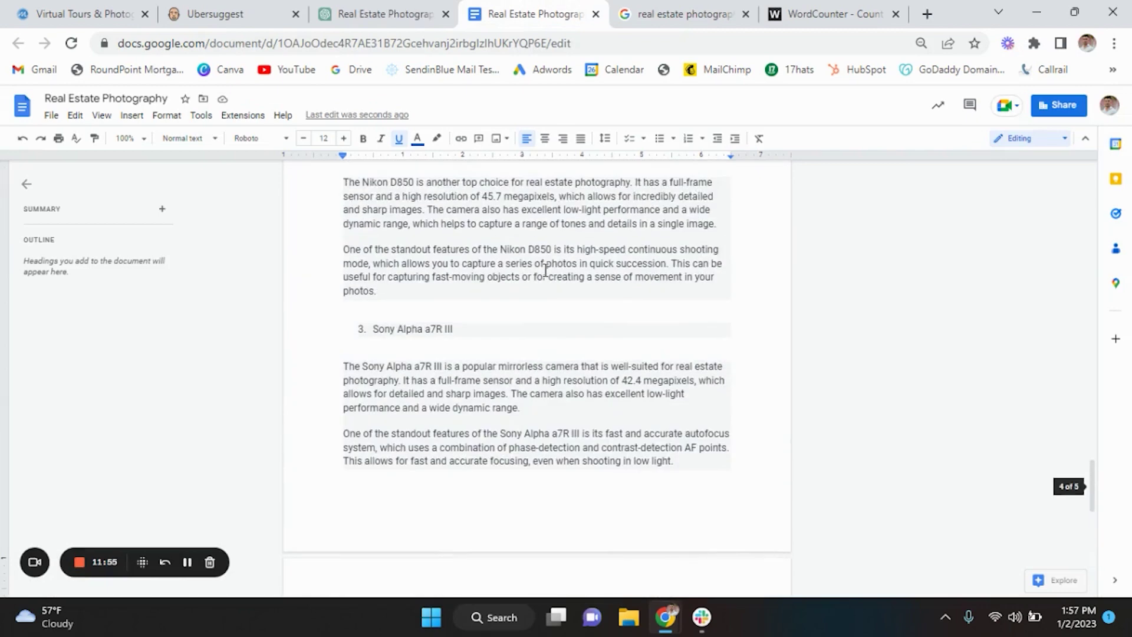
pyautogui.scroll(10, 547, 194)
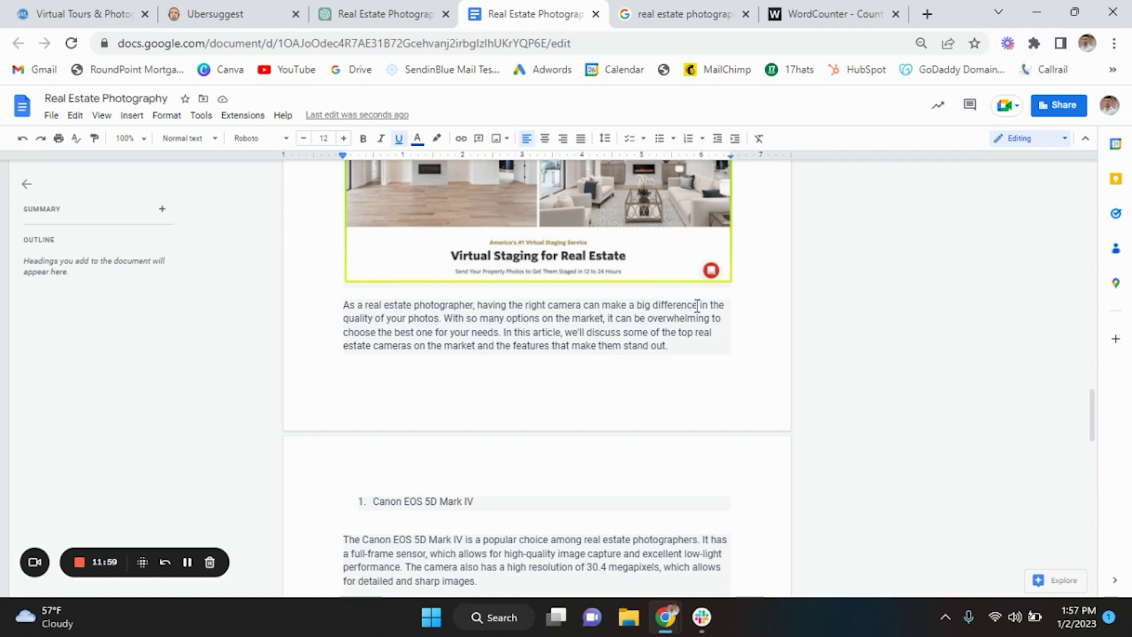
pyautogui.moveTo(696, 306); pyautogui.dragTo(635, 310)
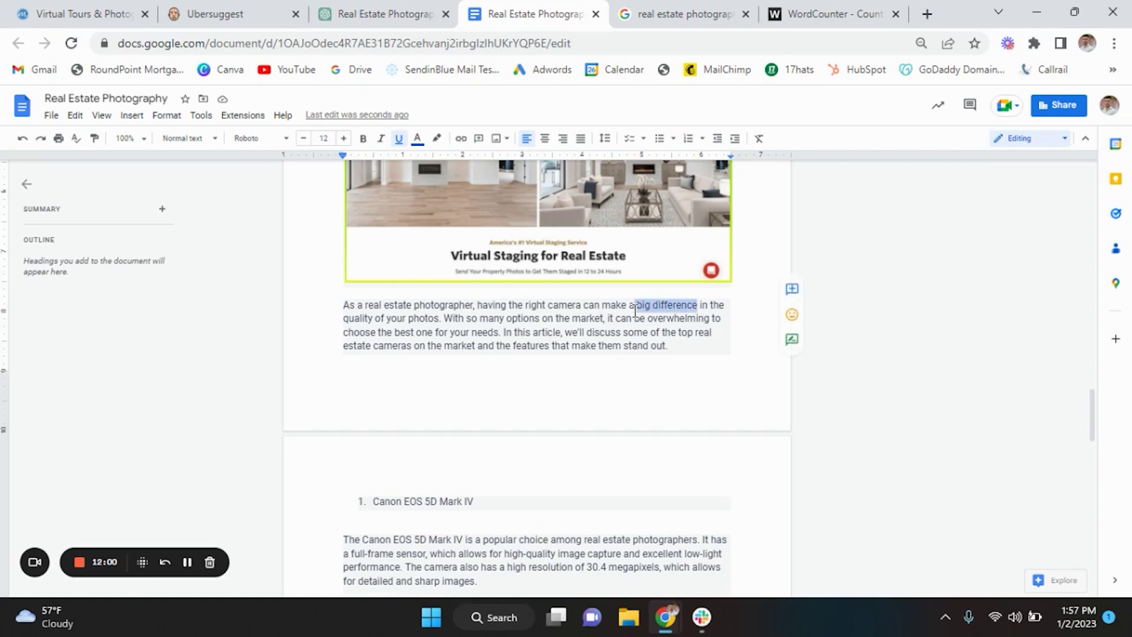
pyautogui.click(460, 140)
pyautogui.hotkey('ctrl', 'v')
pyautogui.press('Return')
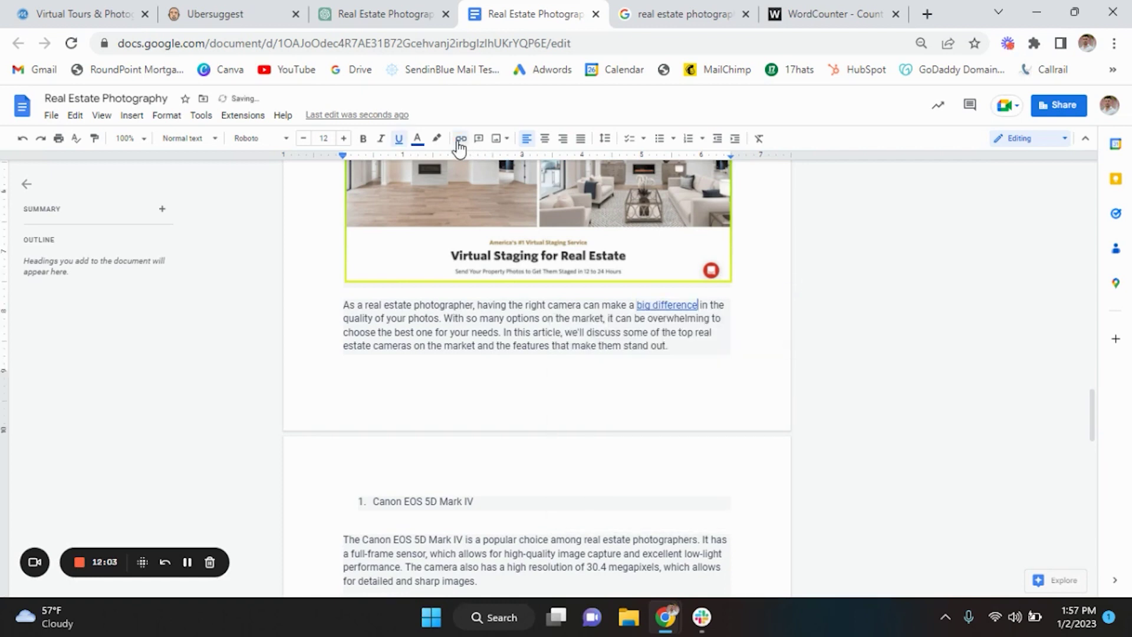
# Select the whole photography practices reply in ChatGPT.
pyautogui.click(421, 7)
pyautogui.scroll(10, 423, 338)
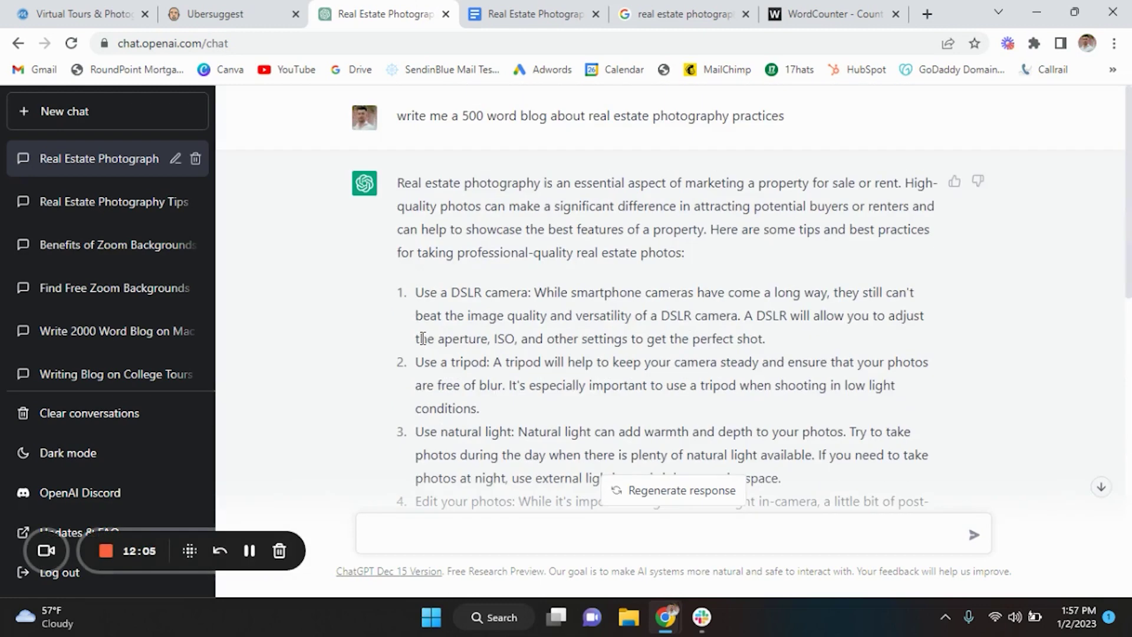
pyautogui.moveTo(398, 184); pyautogui.dragTo(646, 413)
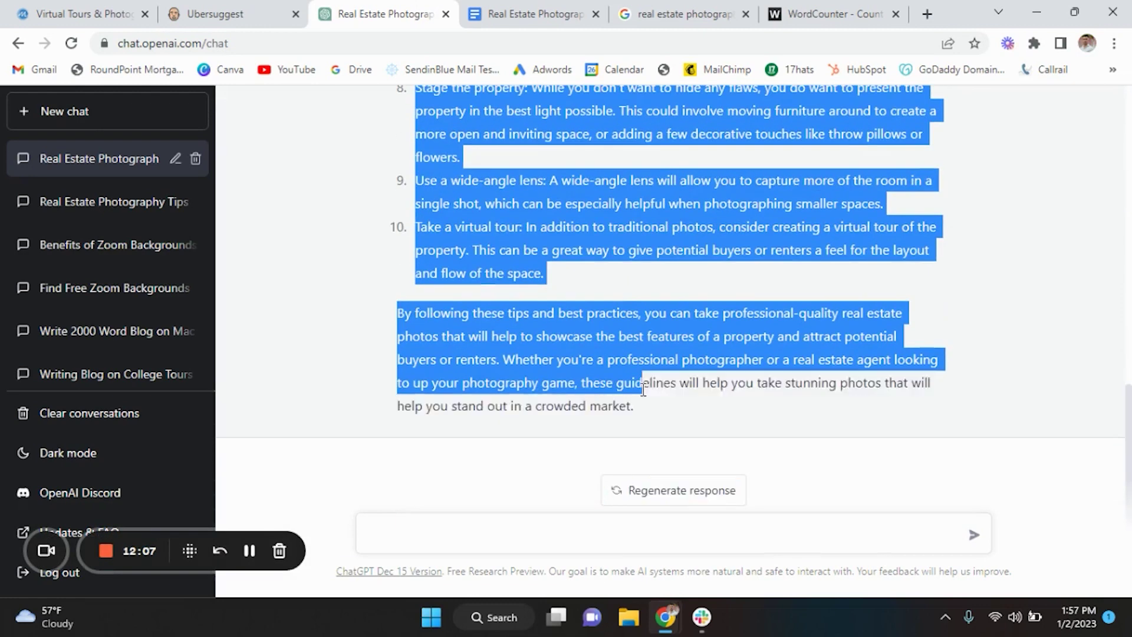
# Copy the practices reply into a cleared WordCounter, showing 512 words and 2,972 characters.
pyautogui.rightClick(592, 389)
pyautogui.click(621, 404)
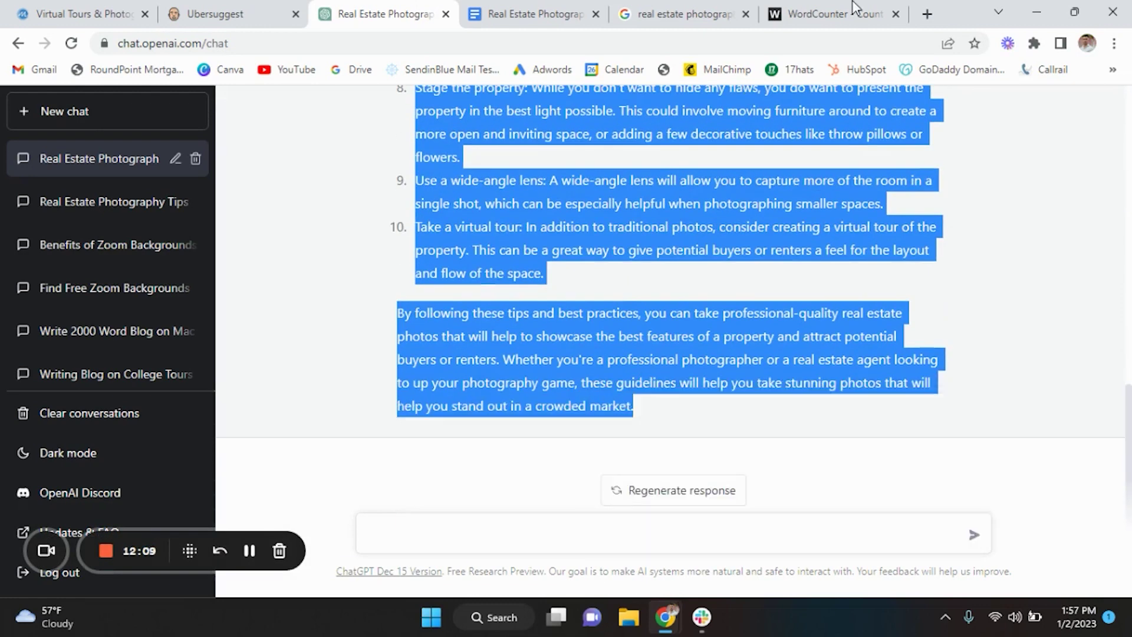
pyautogui.click(831, 13)
pyautogui.scroll(10, 454, 234)
pyautogui.click(496, 258)
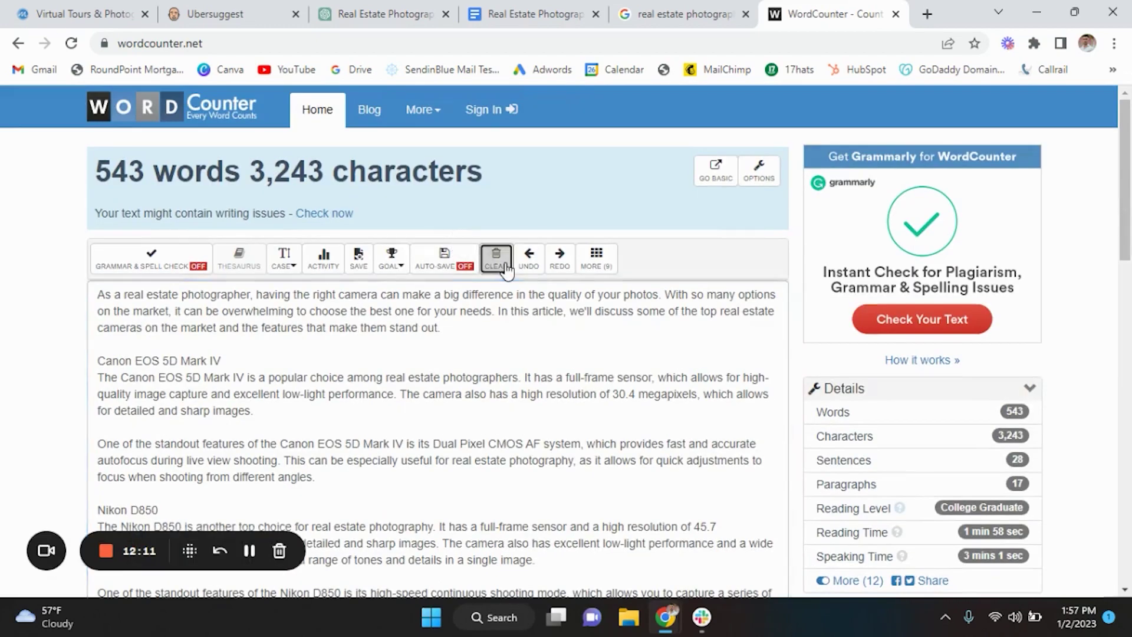
pyautogui.hotkey('ctrl', 'v')
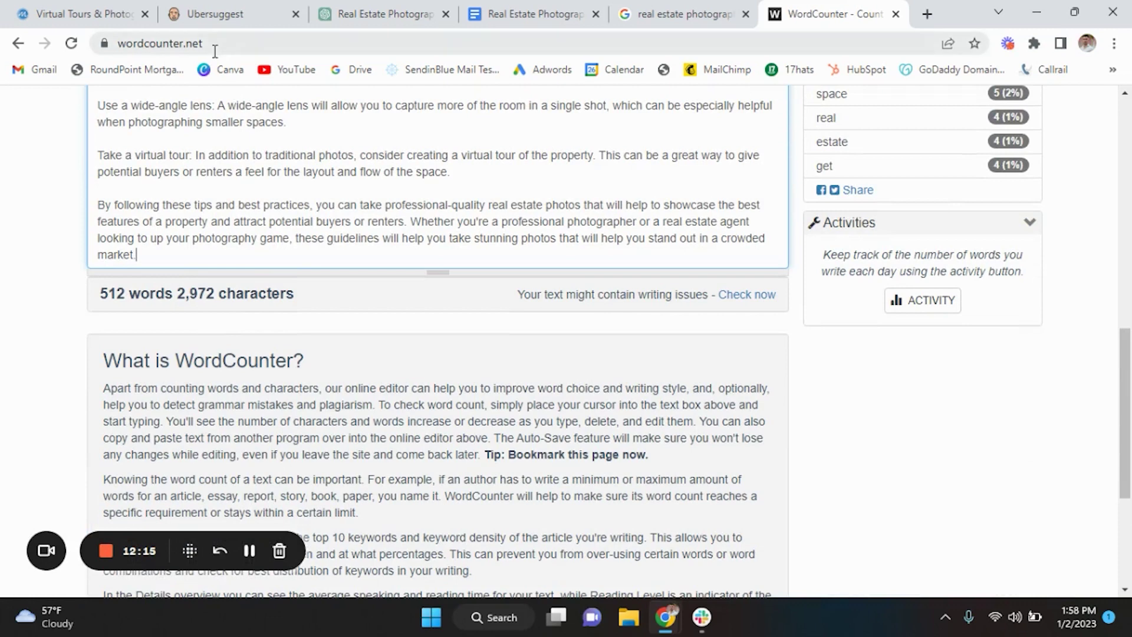
# Enter the word-count sum 510+560+600 in the address bar, then erase it.
pyautogui.click(214, 47)
pyautogui.write('510+560+600')
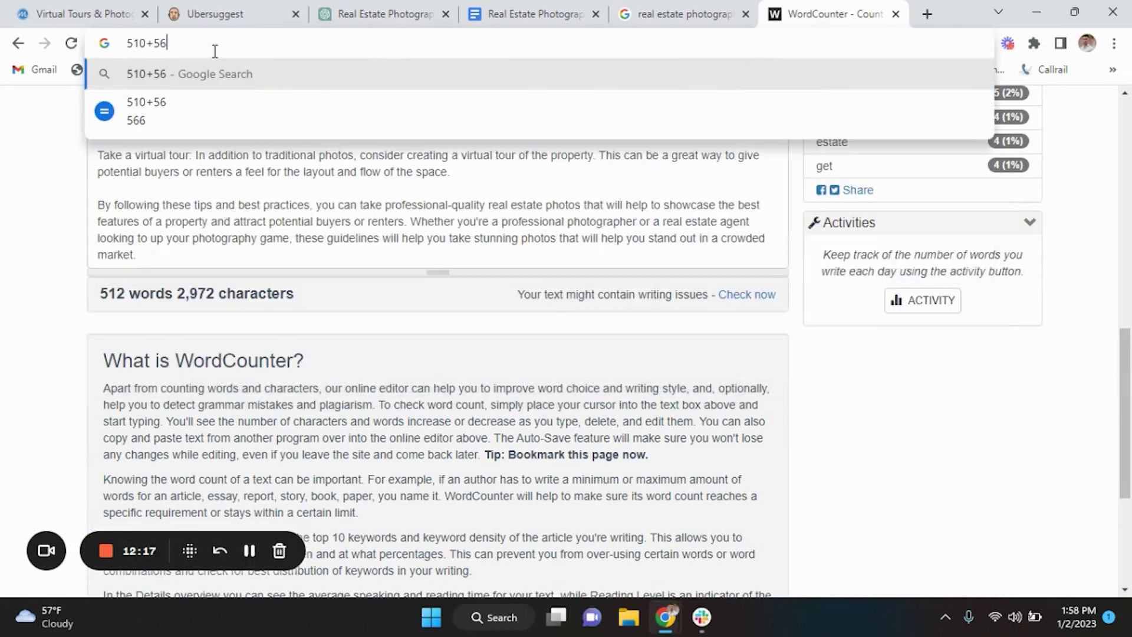
pyautogui.press('BackSpace')
pyautogui.press('BackSpace')
pyautogui.press('BackSpace')
pyautogui.press('BackSpace')
pyautogui.press('BackSpace')
pyautogui.press('BackSpace')
pyautogui.press('BackSpace')
pyautogui.press('BackSpace')
pyautogui.press('BackSpace')
pyautogui.press('BackSpace')
pyautogui.press('BackSpace')
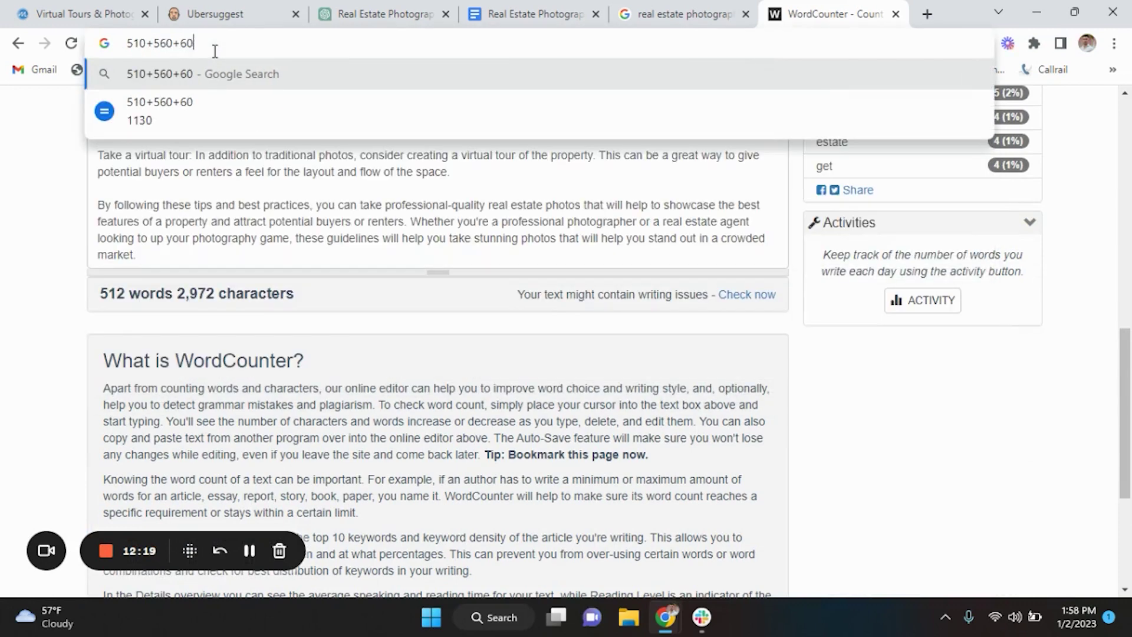
# Paste the practices blog at the end of the Real Estate Photography document.
pyautogui.click(541, 7)
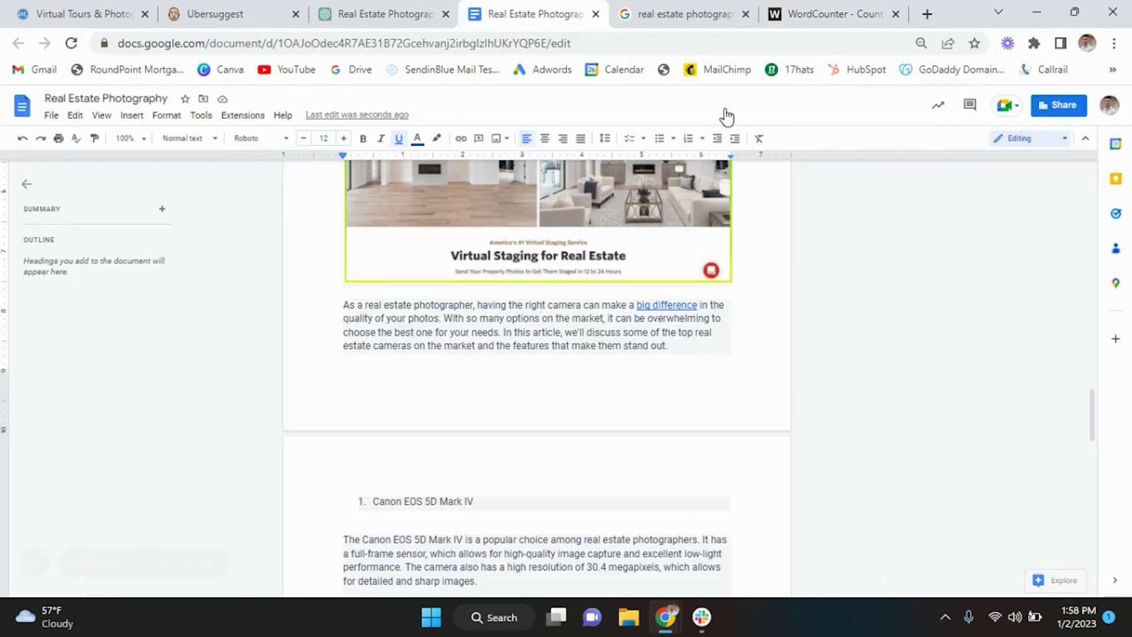
pyautogui.click(807, 7)
pyautogui.click(541, 14)
pyautogui.click(553, 367)
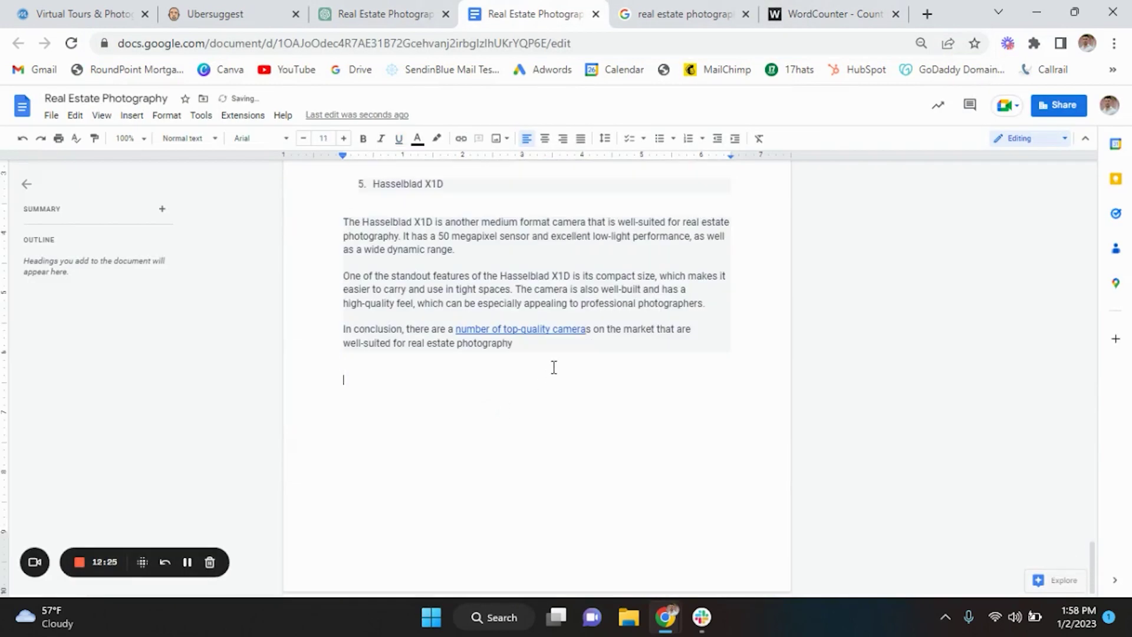
pyautogui.hotkey('ctrl', 'v')
# Clear the stray blank line after the camera blog's conclusion and add room for an image.
pyautogui.scroll(20, 554, 367)
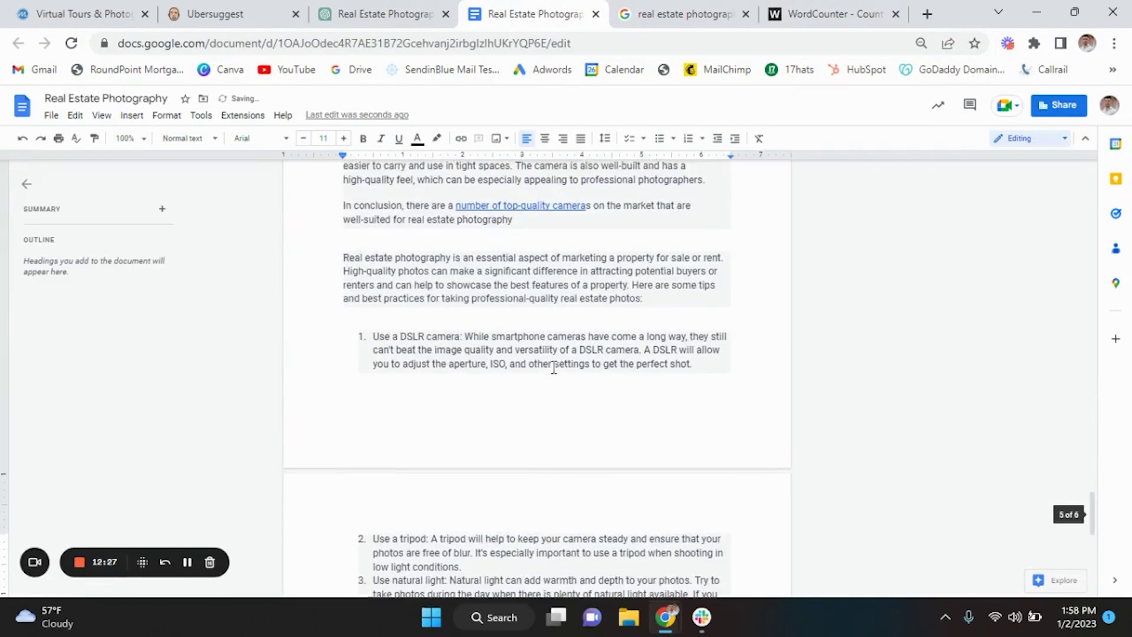
pyautogui.scroll(-20, 552, 367)
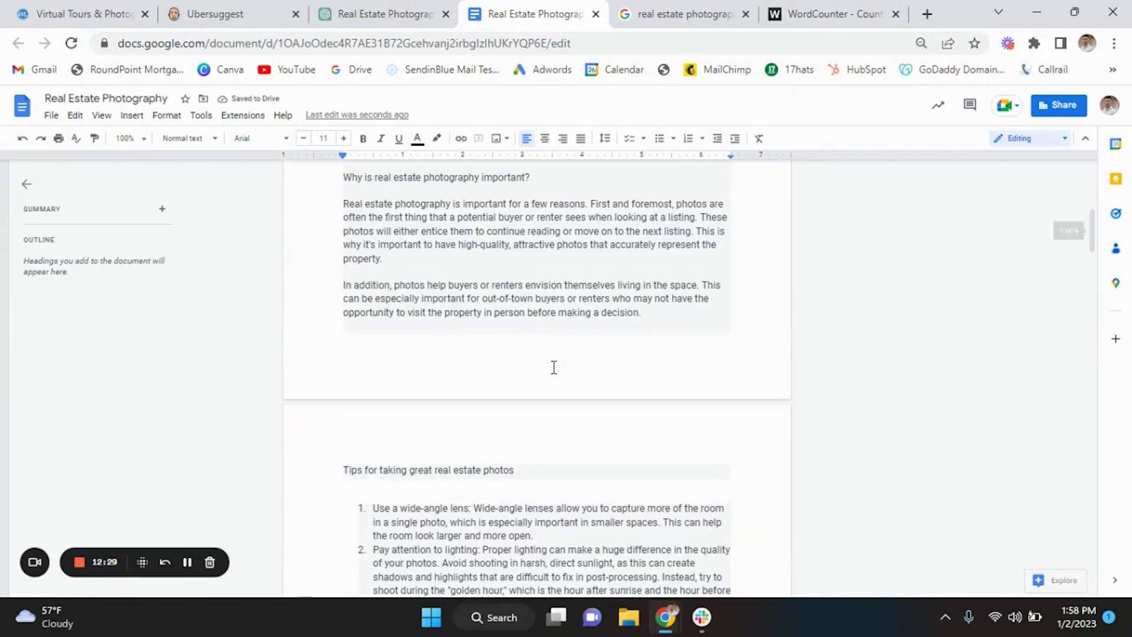
pyautogui.scroll(-15, 553, 367)
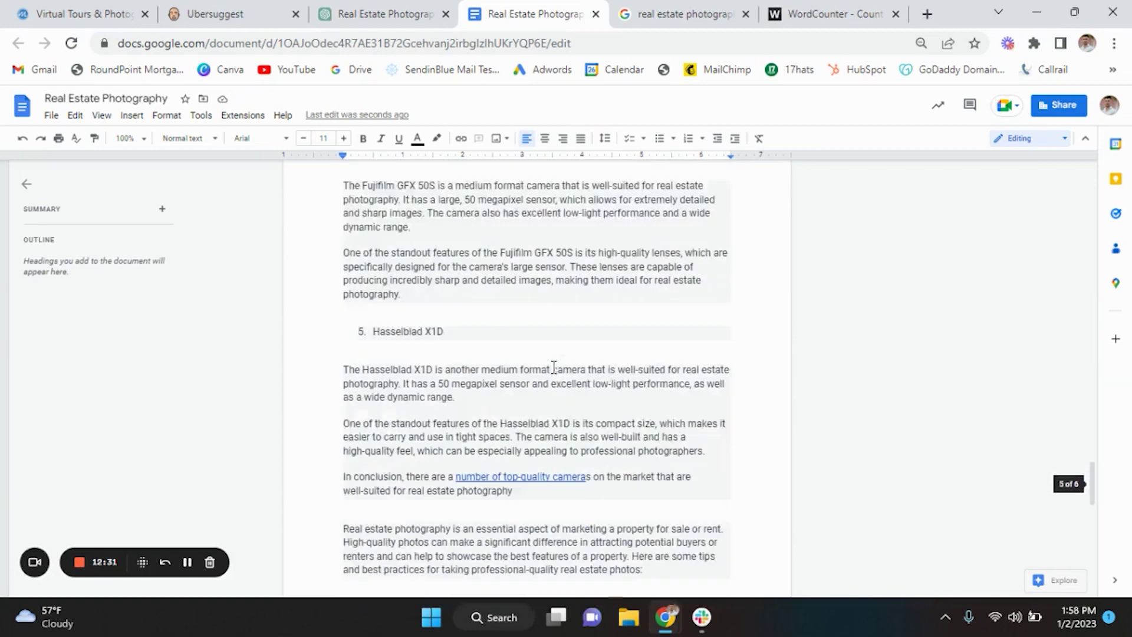
pyautogui.scroll(5, 553, 367)
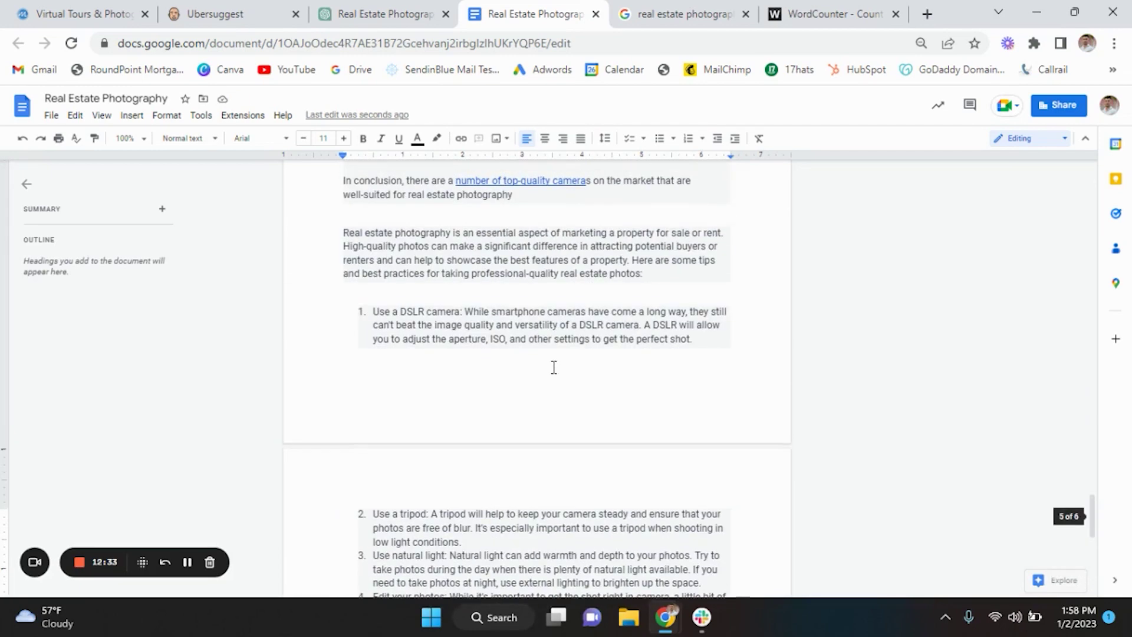
pyautogui.click(647, 206)
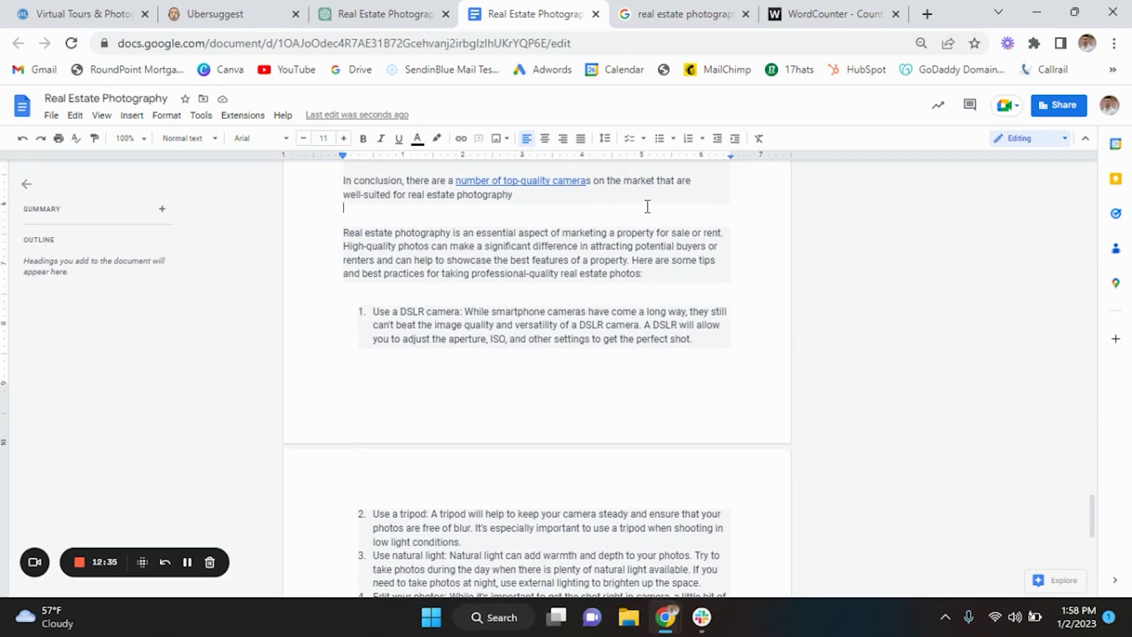
pyautogui.press('BackSpace')
pyautogui.press('Return')
pyautogui.press('Return')
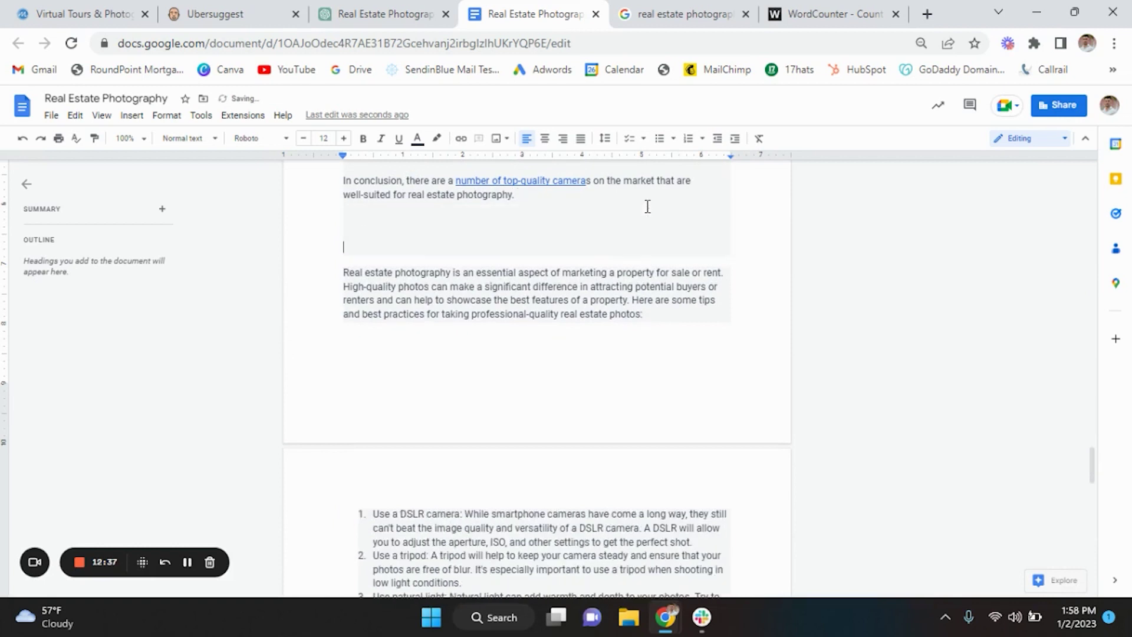
pyautogui.click(135, 115)
# Upload 7_Best_Photographers_philly (1) from Downloads between the camera and tips blogs.
pyautogui.moveTo(165, 141)
pyautogui.click(349, 146)
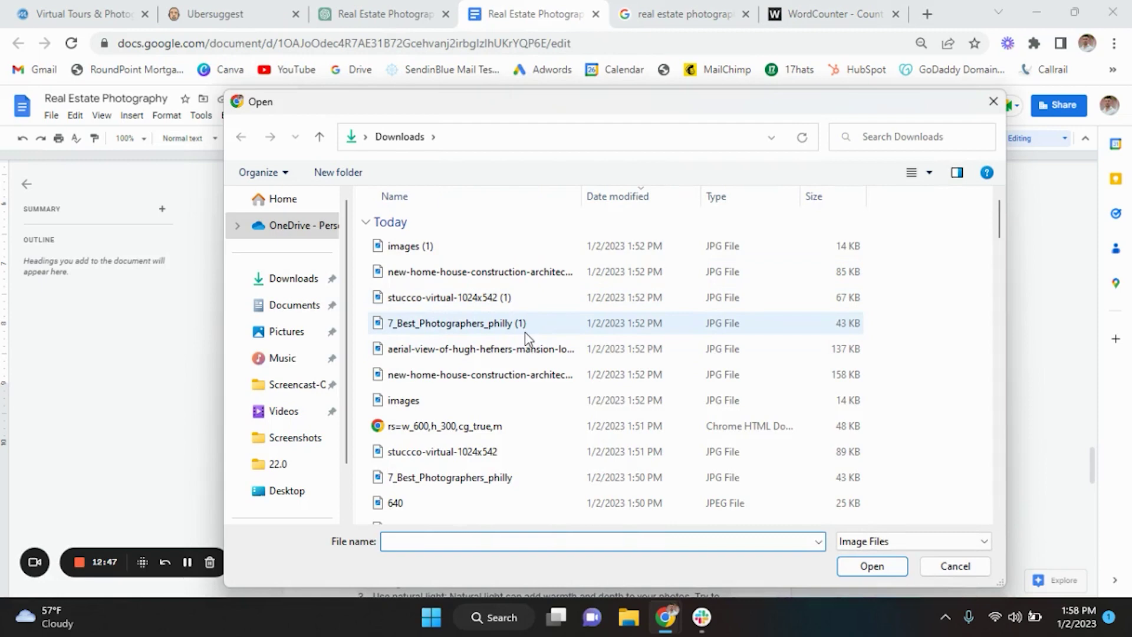
pyautogui.click(524, 331)
pyautogui.click(871, 566)
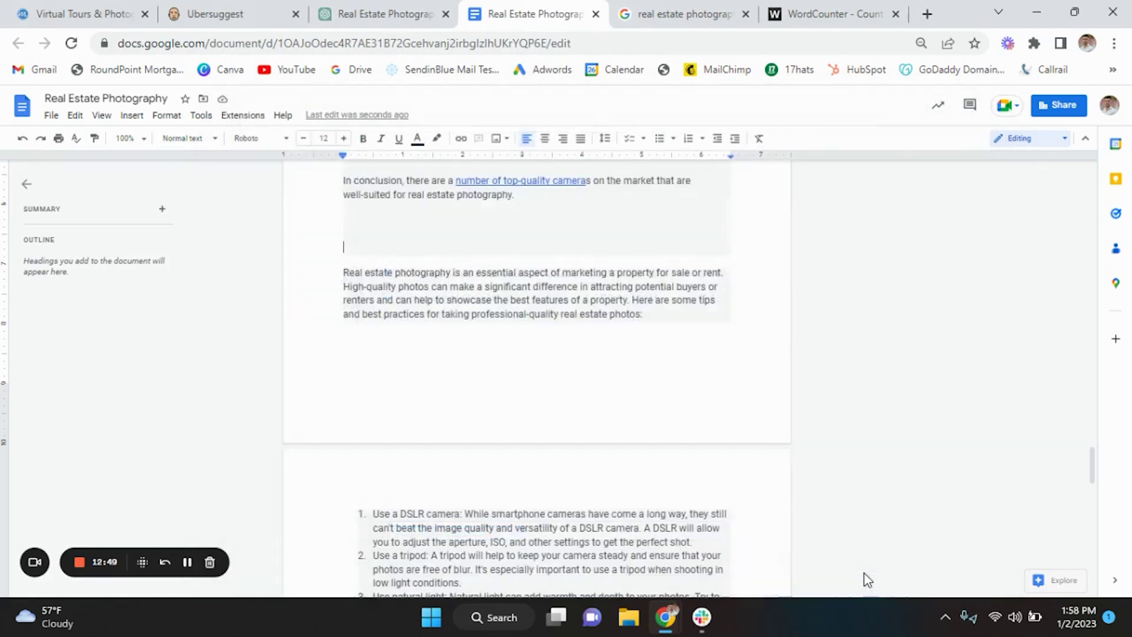
# Open momentumvirtualtours.com in Chrome and copy its URL.
pyautogui.click(708, 7)
pyautogui.click(619, 47)
pyautogui.write('momentumvirtualtours.com')
pyautogui.press('Return')
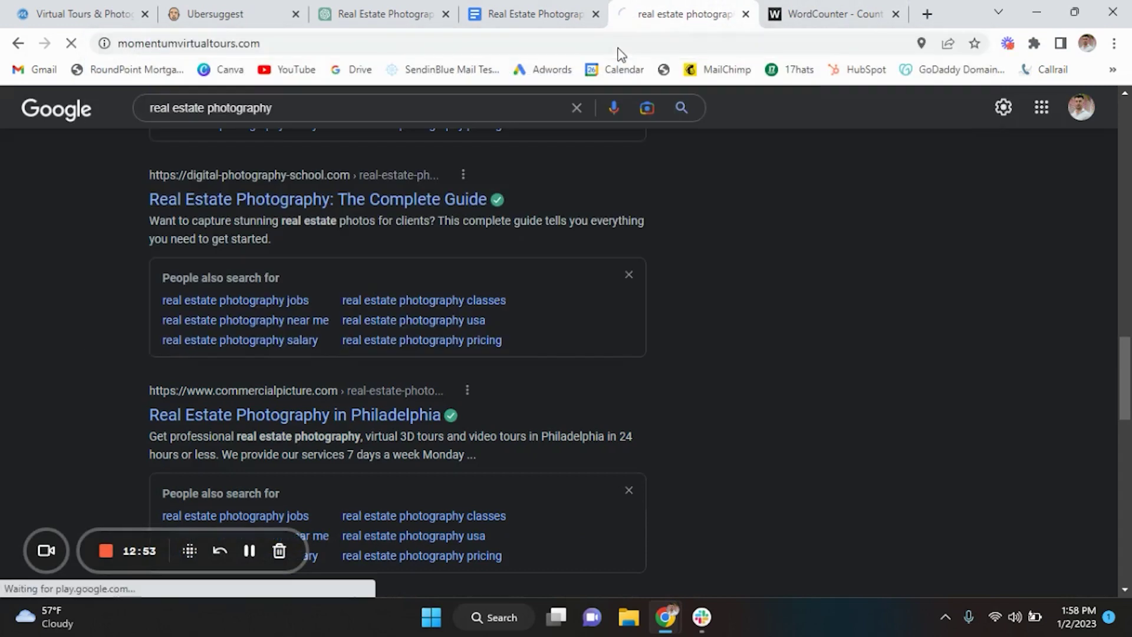
pyautogui.rightClick(606, 47)
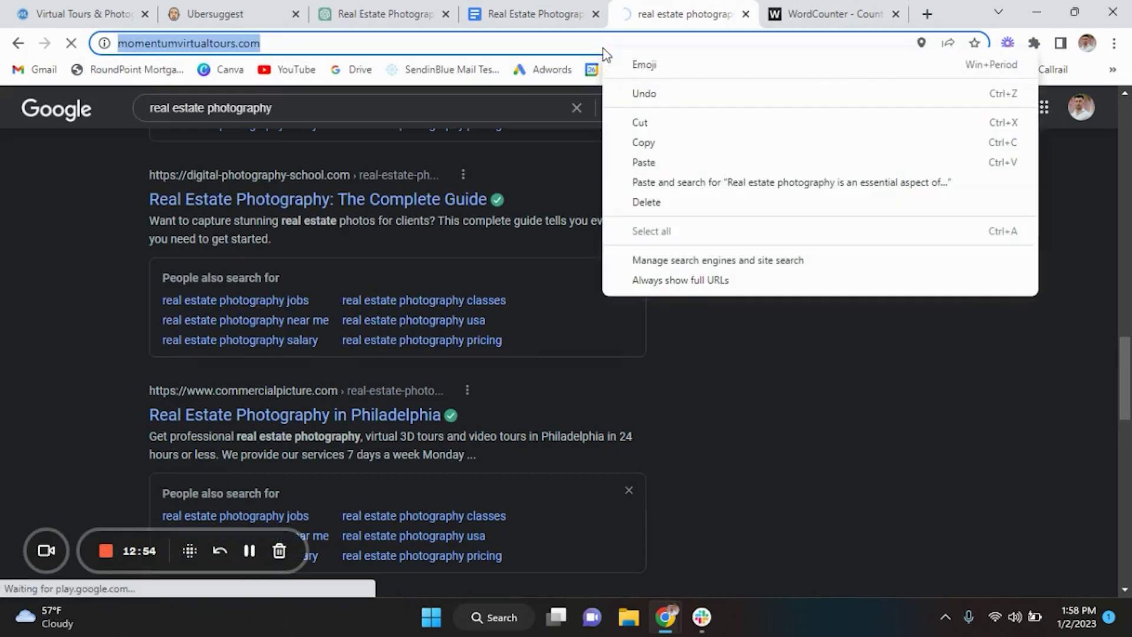
pyautogui.click(647, 143)
# Link 'professional-quality' in the tips blog to momentumvirtualtours.com.
pyautogui.click(560, 13)
pyautogui.scroll(-10, 559, 328)
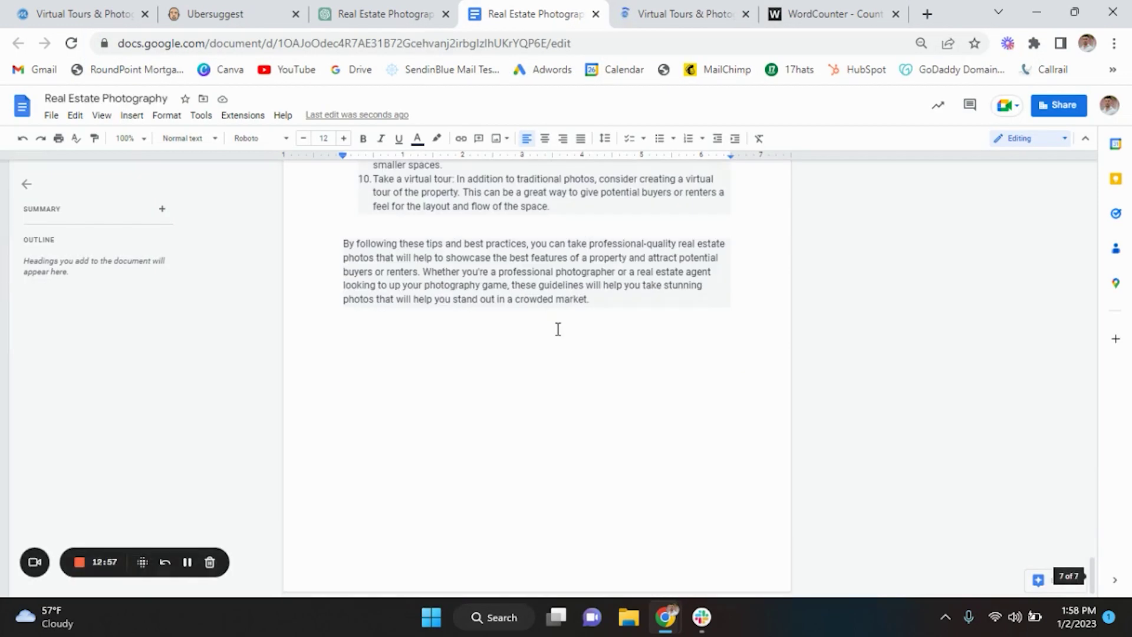
pyautogui.scroll(1, 558, 329)
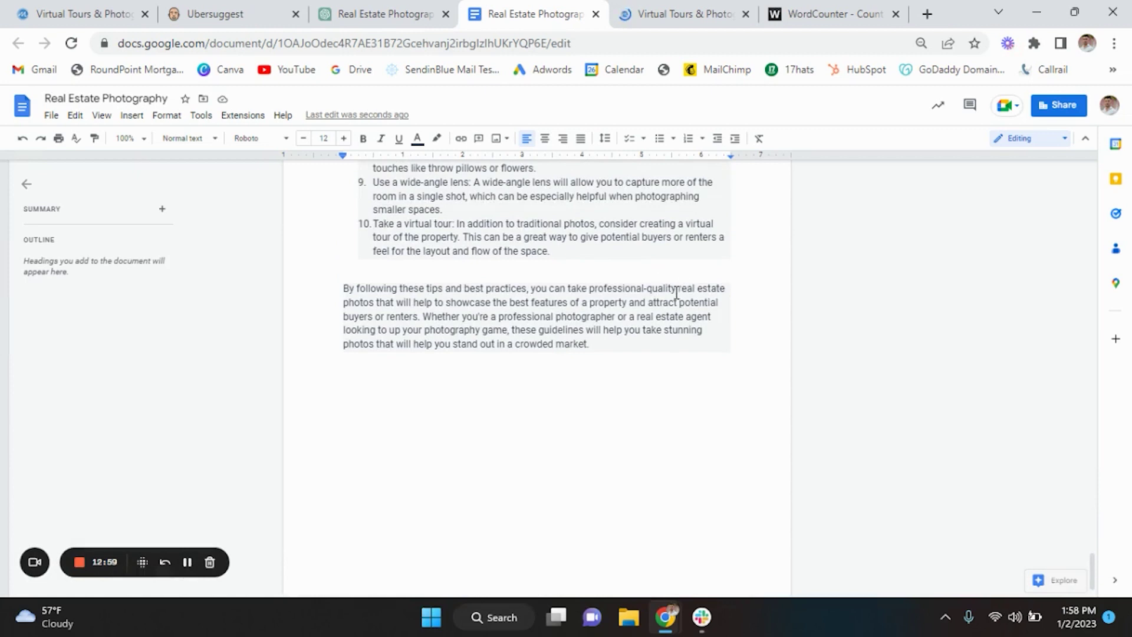
pyautogui.moveTo(676, 292); pyautogui.dragTo(597, 292)
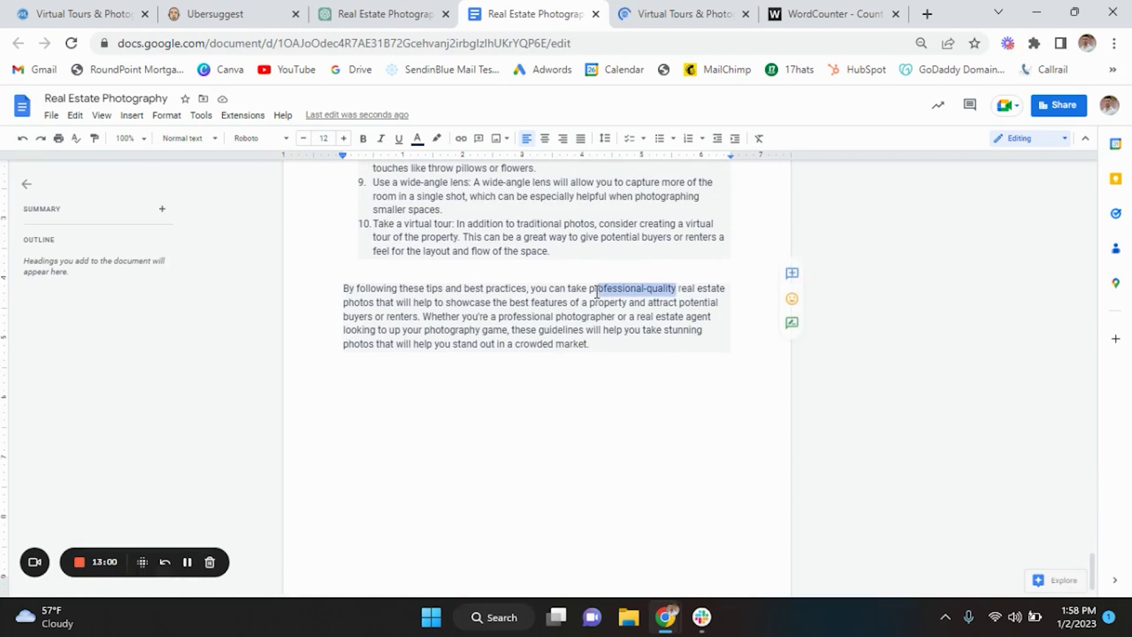
pyautogui.click(461, 142)
pyautogui.hotkey('ctrl', 'v')
pyautogui.press('Return')
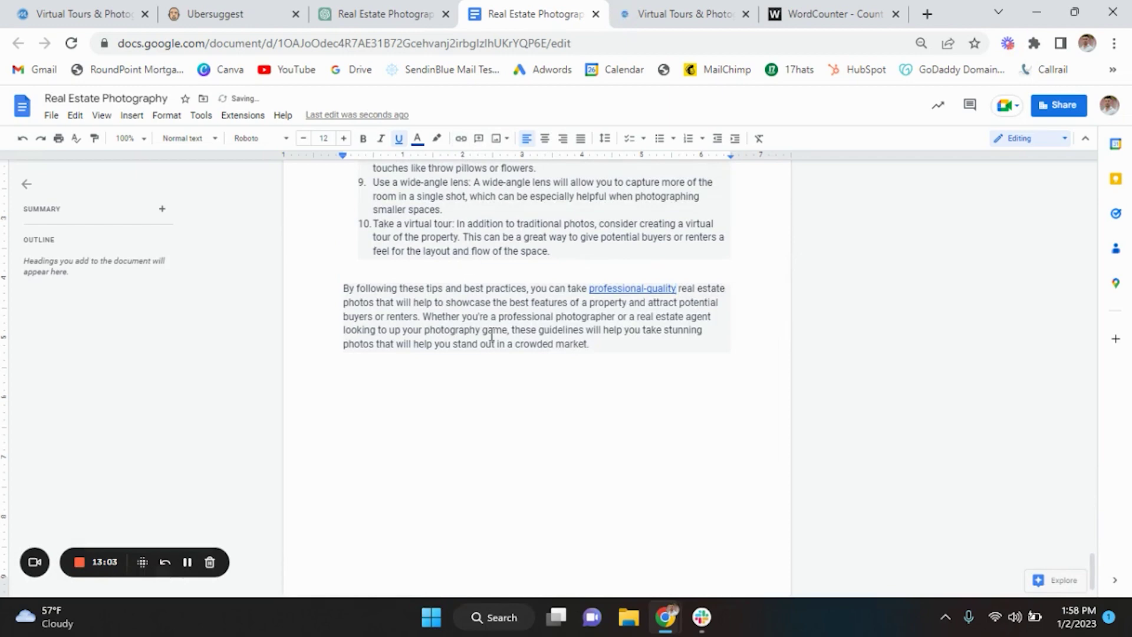
# Link 'virtual tour' in tip 10 to momentumvirtualtours.com.
pyautogui.scroll(10, 490, 334)
pyautogui.scroll(-8, 491, 335)
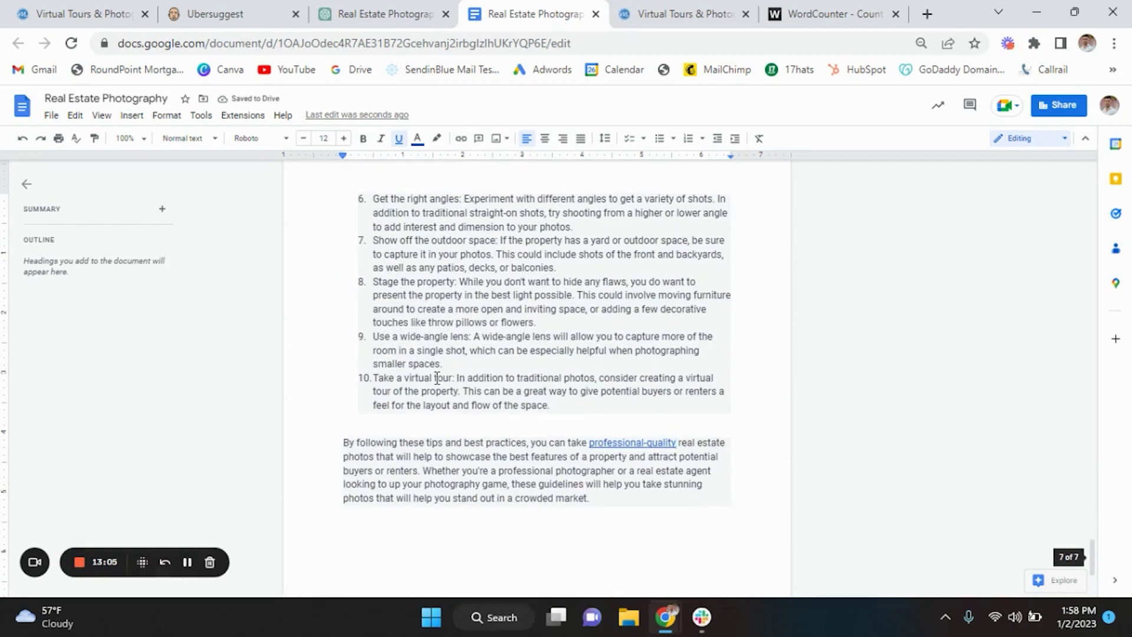
pyautogui.moveTo(452, 378); pyautogui.dragTo(415, 381)
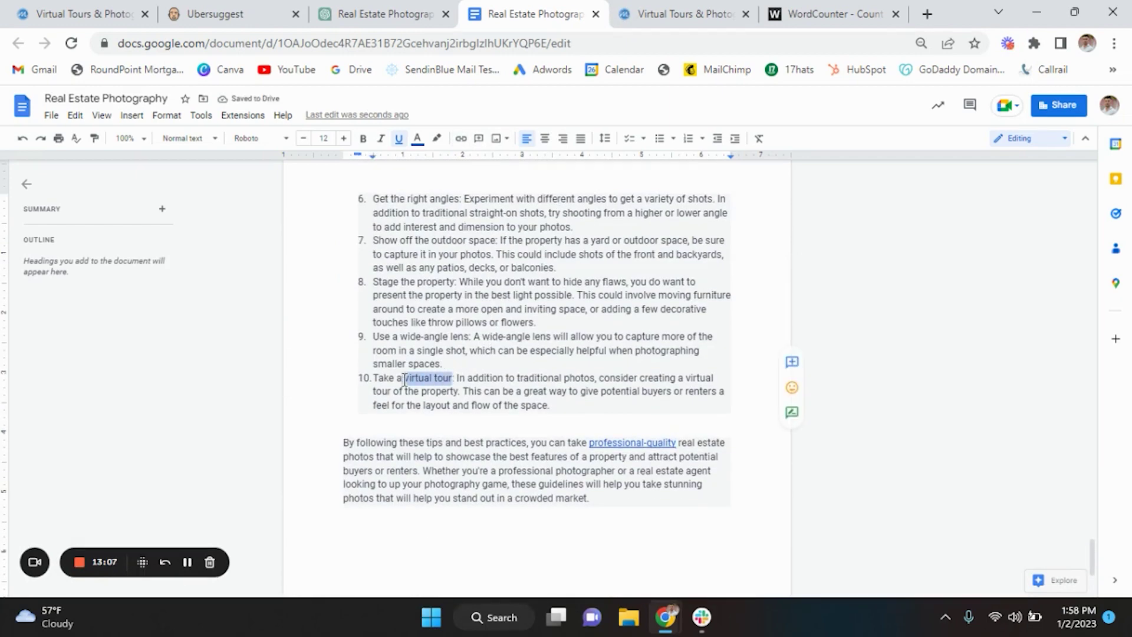
pyautogui.click(461, 139)
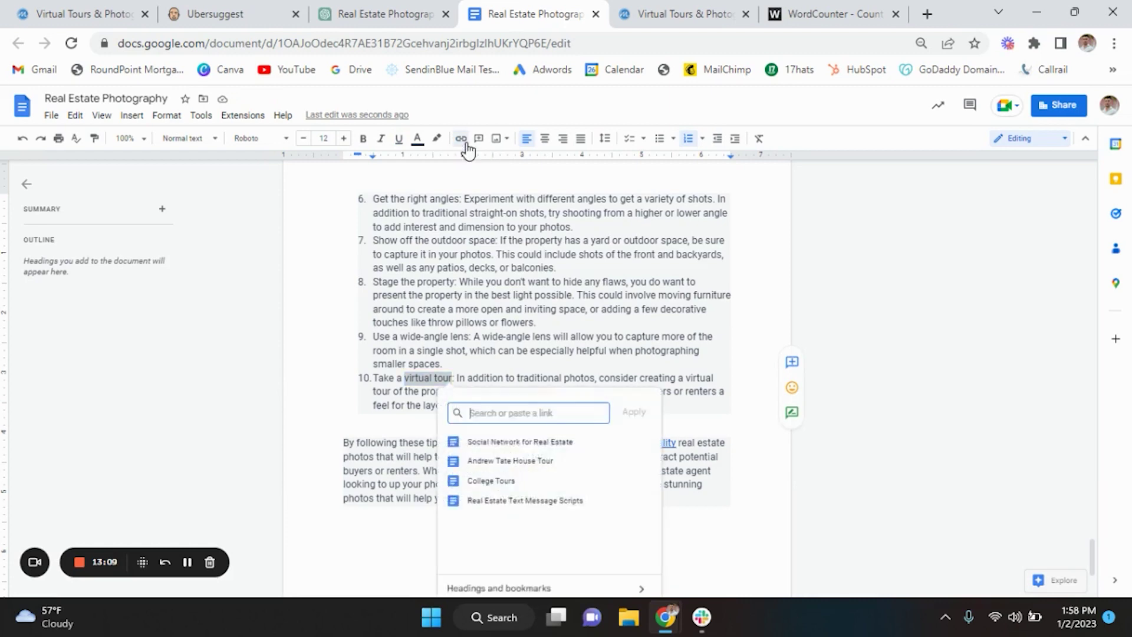
pyautogui.hotkey('ctrl', 'v')
pyautogui.press('Return')
pyautogui.scroll(6, 525, 298)
pyautogui.scroll(20, 524, 297)
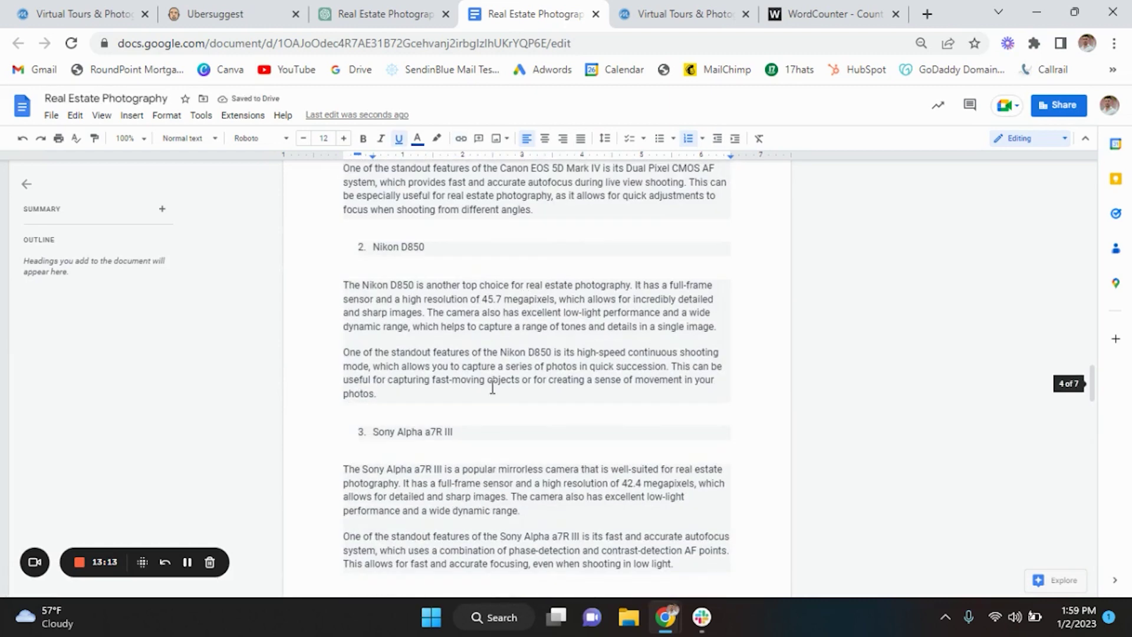
# Link 'high-quality image capture' in the Canon section to the virtual tour site.
pyautogui.scroll(4, 512, 362)
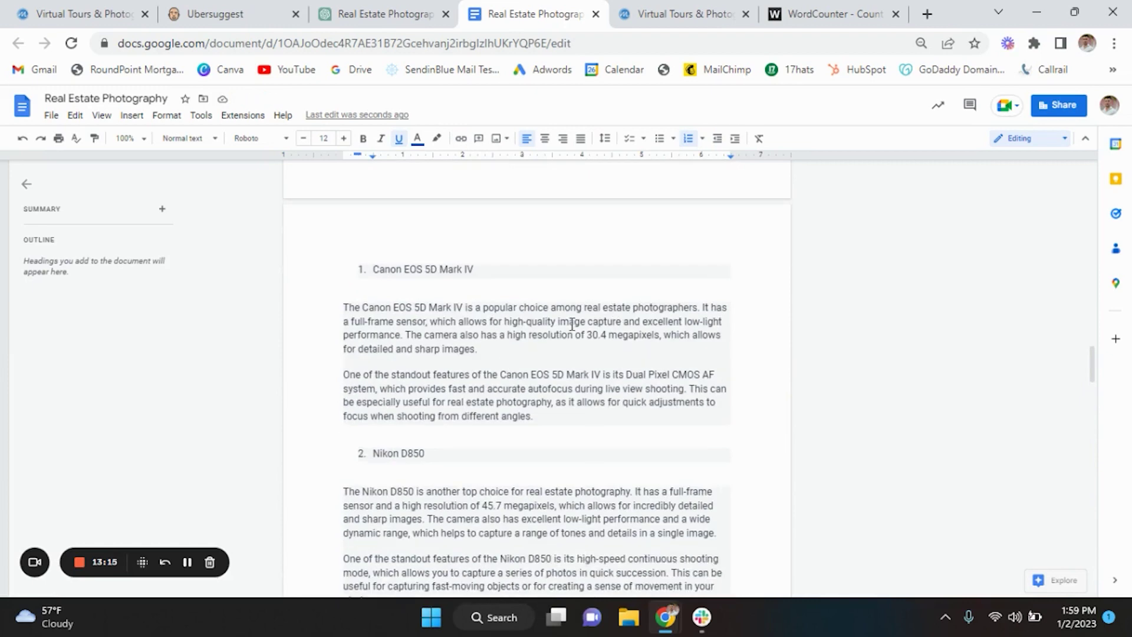
pyautogui.moveTo(505, 322); pyautogui.dragTo(615, 317)
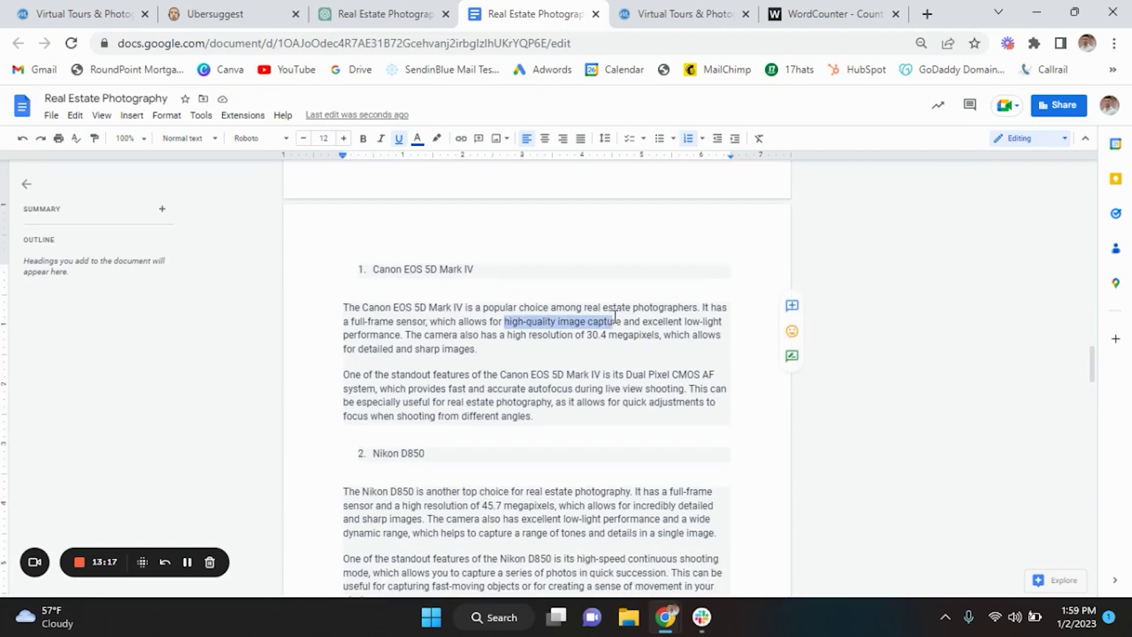
pyautogui.click(459, 141)
pyautogui.write('https://www.immersivevirtualtours.com')
pyautogui.press('Return')
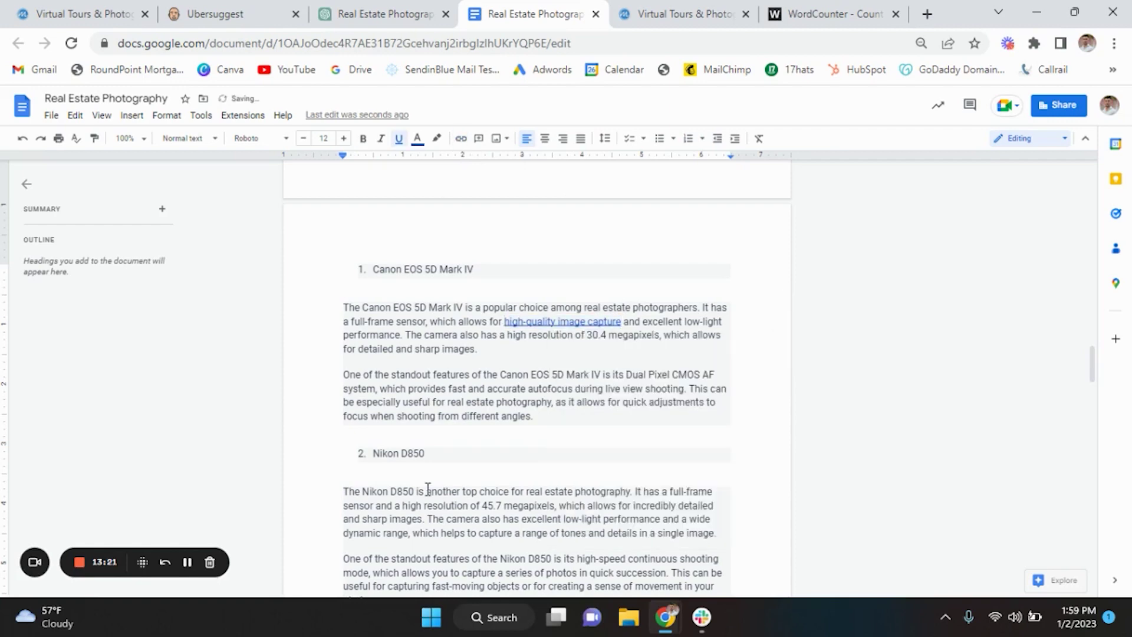
# Link 'detailed and sharp images' in the Sony Alpha a7R III paragraph to the virtual tour site.
pyautogui.scroll(5, 428, 489)
pyautogui.scroll(-8, 428, 489)
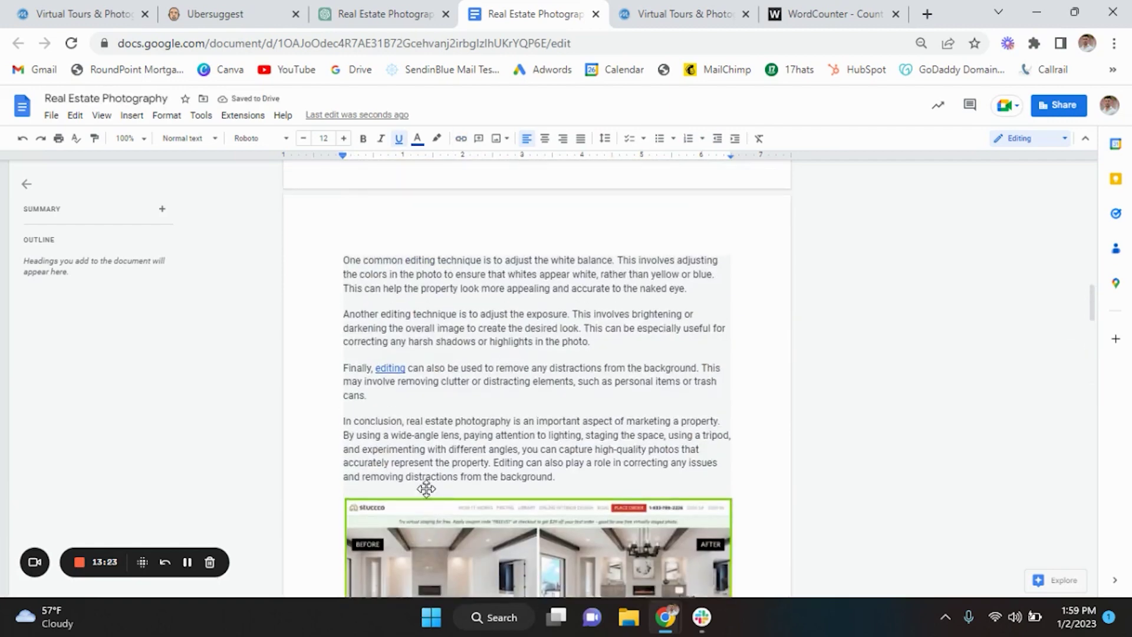
pyautogui.scroll(1, 428, 489)
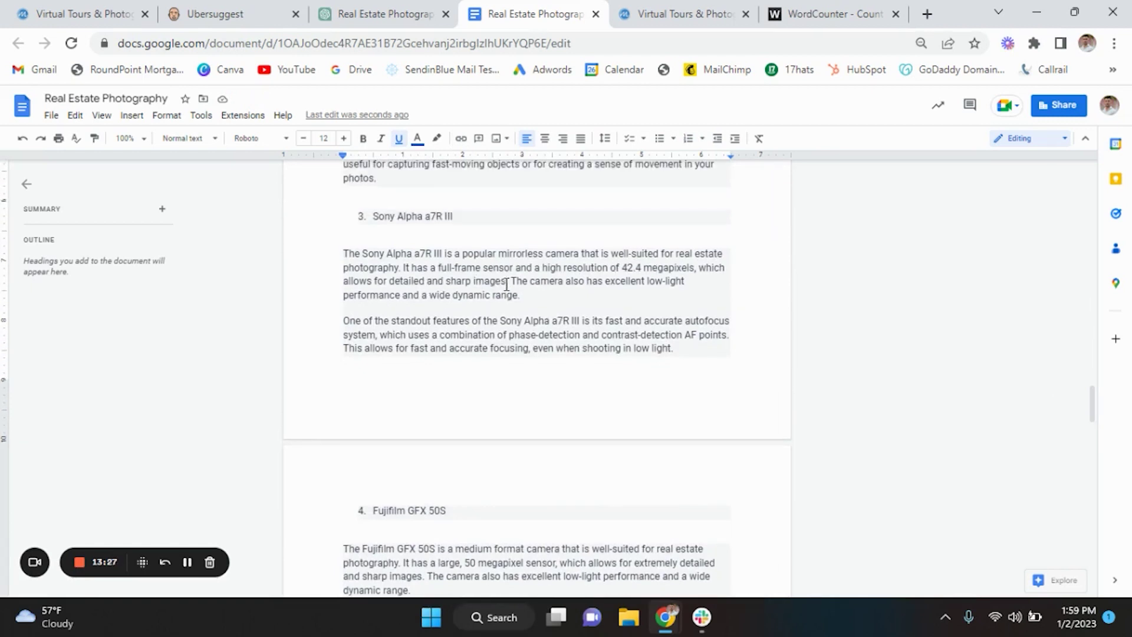
pyautogui.moveTo(506, 282); pyautogui.dragTo(390, 287)
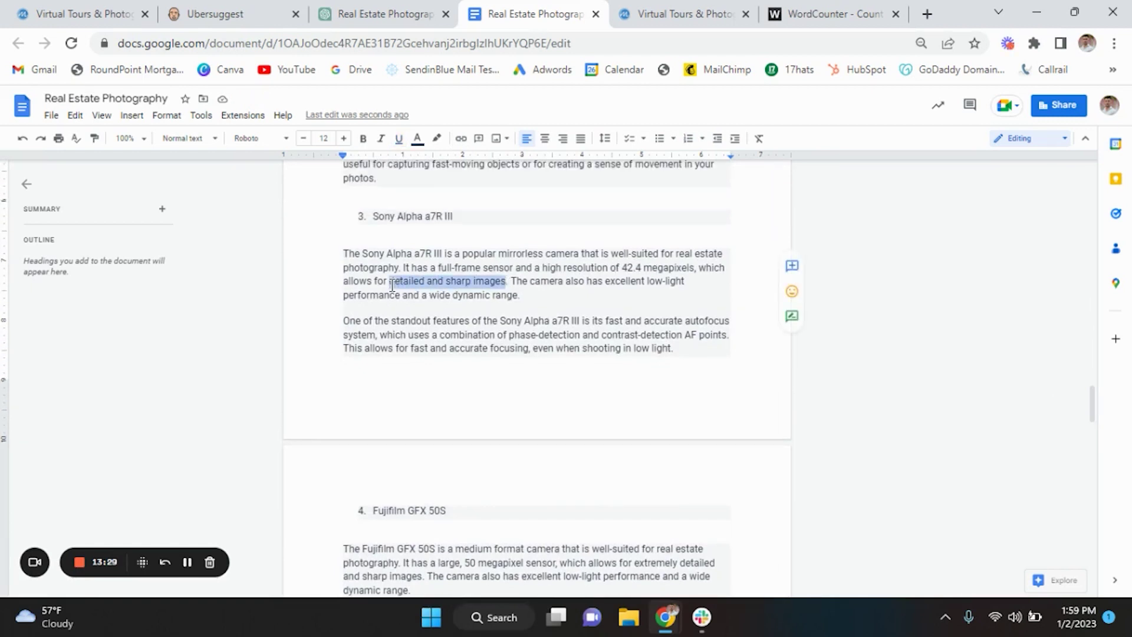
pyautogui.click(461, 139)
pyautogui.write('https://www.realestatephotography.com/')
pyautogui.press('Return')
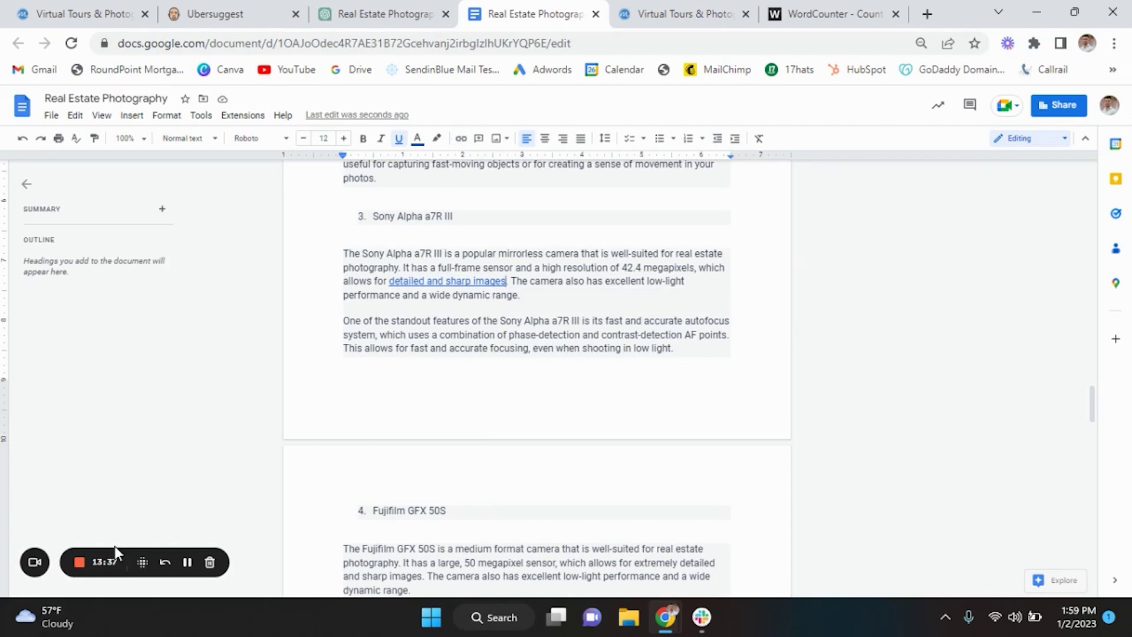
pyautogui.scroll(-1, 538, 387)
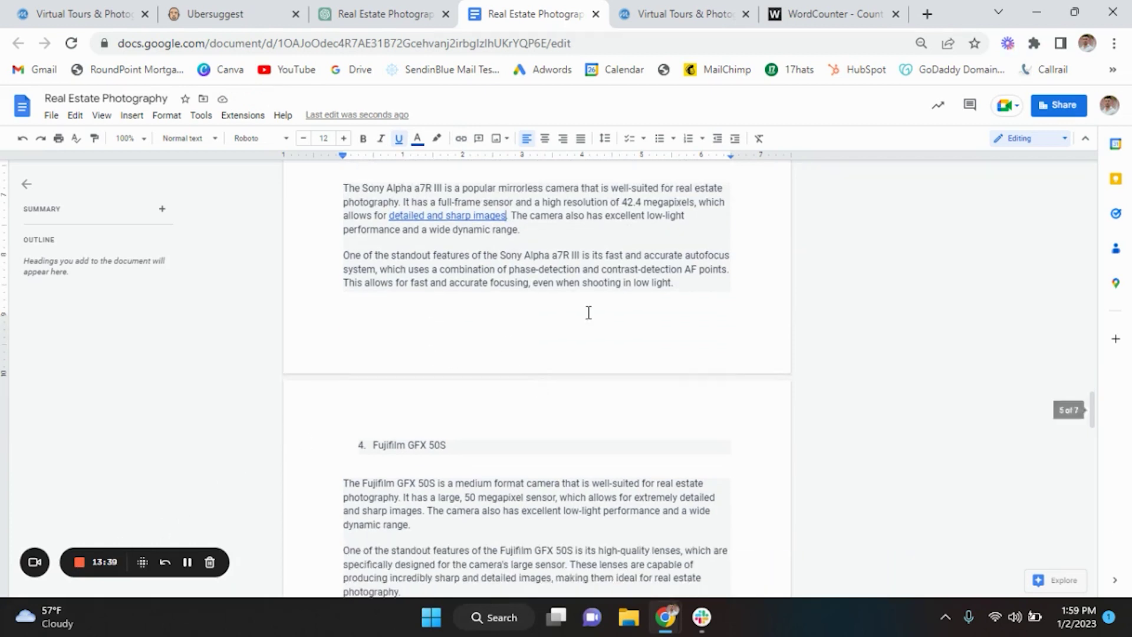
pyautogui.scroll(3, 586, 313)
pyautogui.scroll(2, 588, 313)
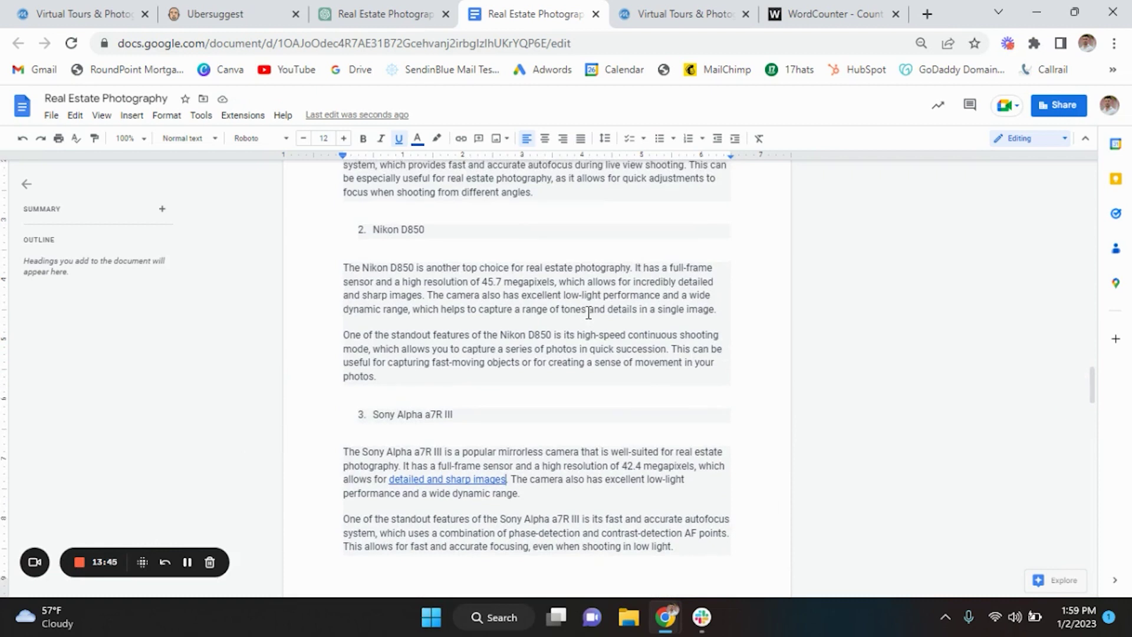
pyautogui.scroll(20, 530, 354)
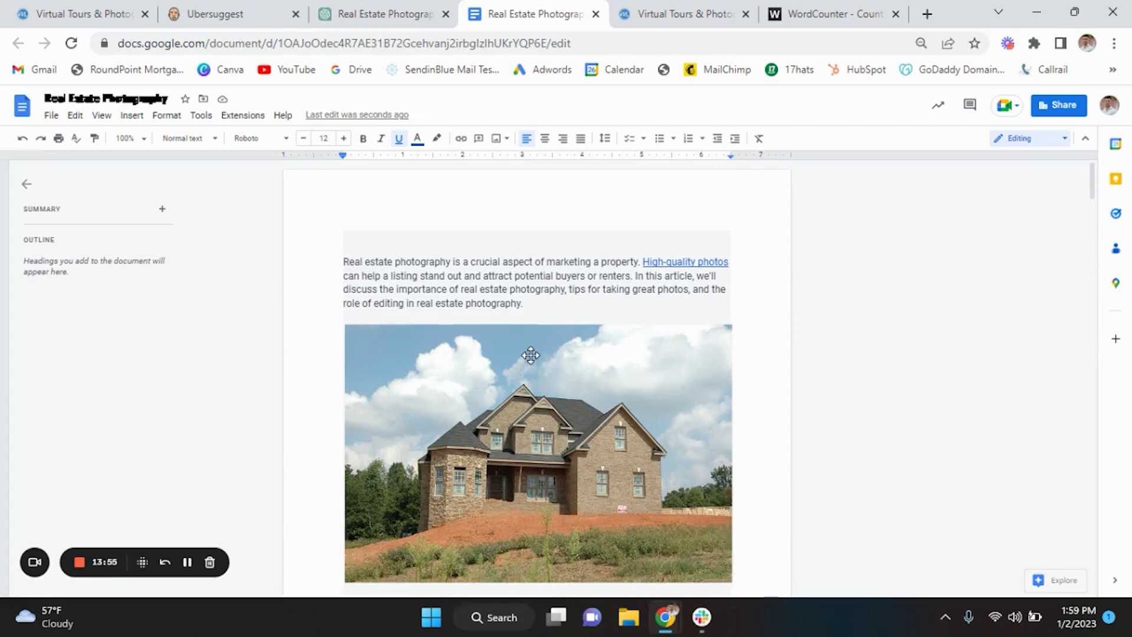
pyautogui.click(530, 354)
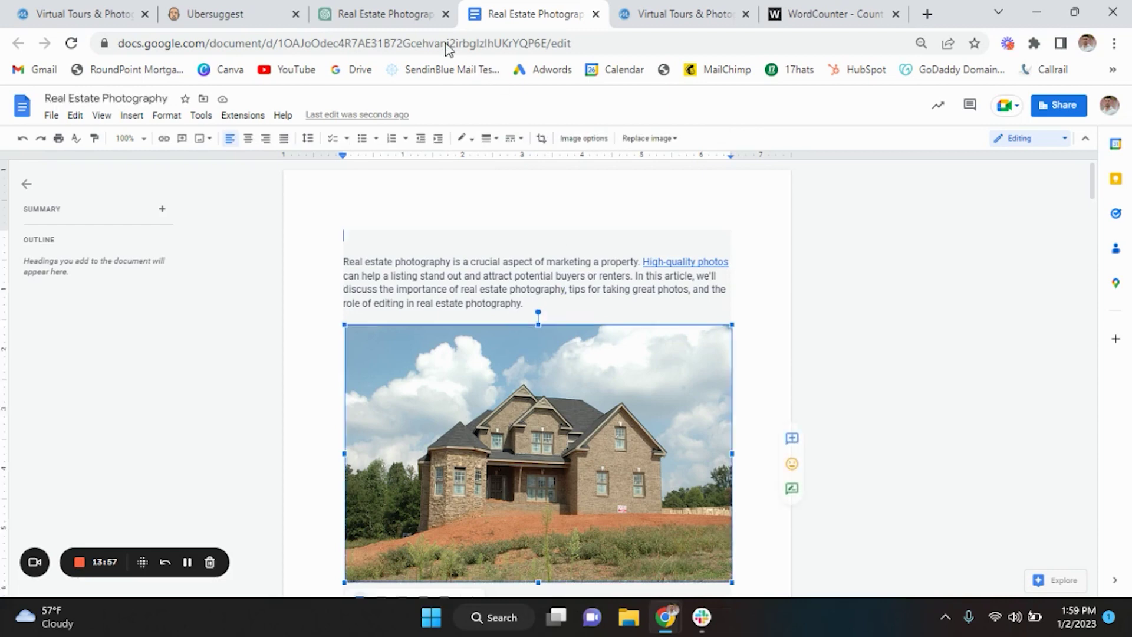
pyautogui.click(377, 13)
pyautogui.scroll(10, 328, 285)
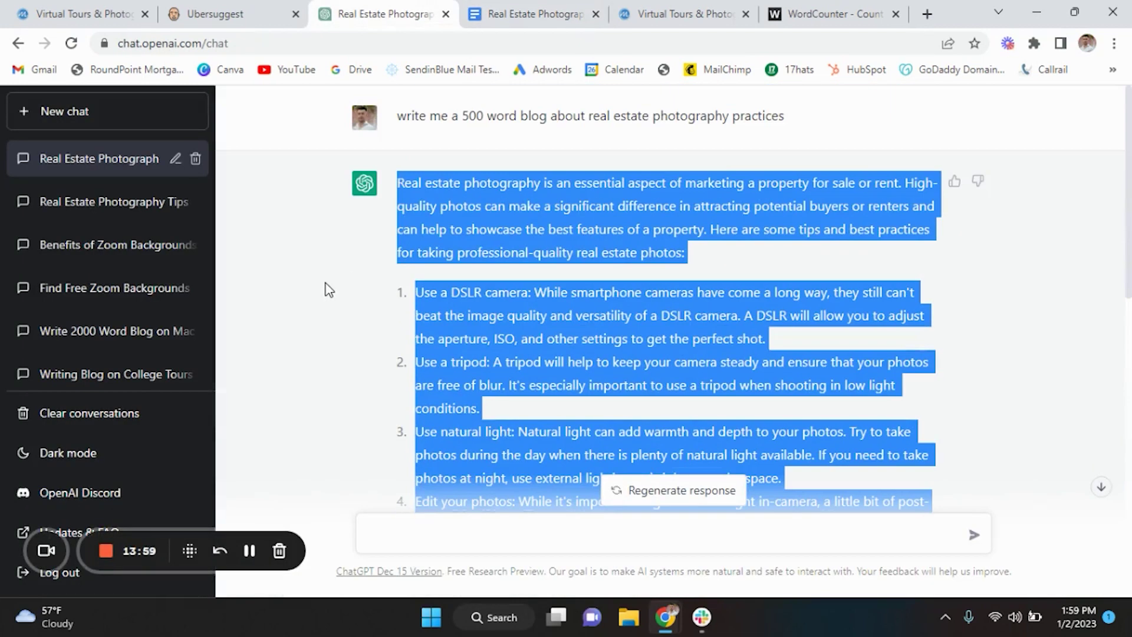
pyautogui.click(508, 8)
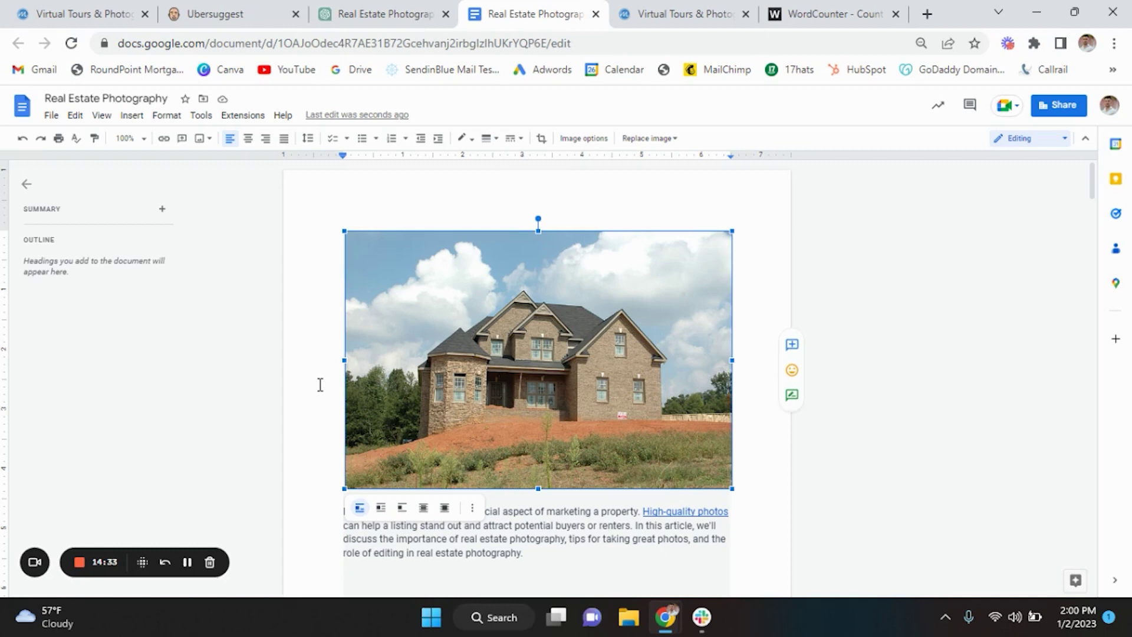
pyautogui.scroll(-20, 320, 384)
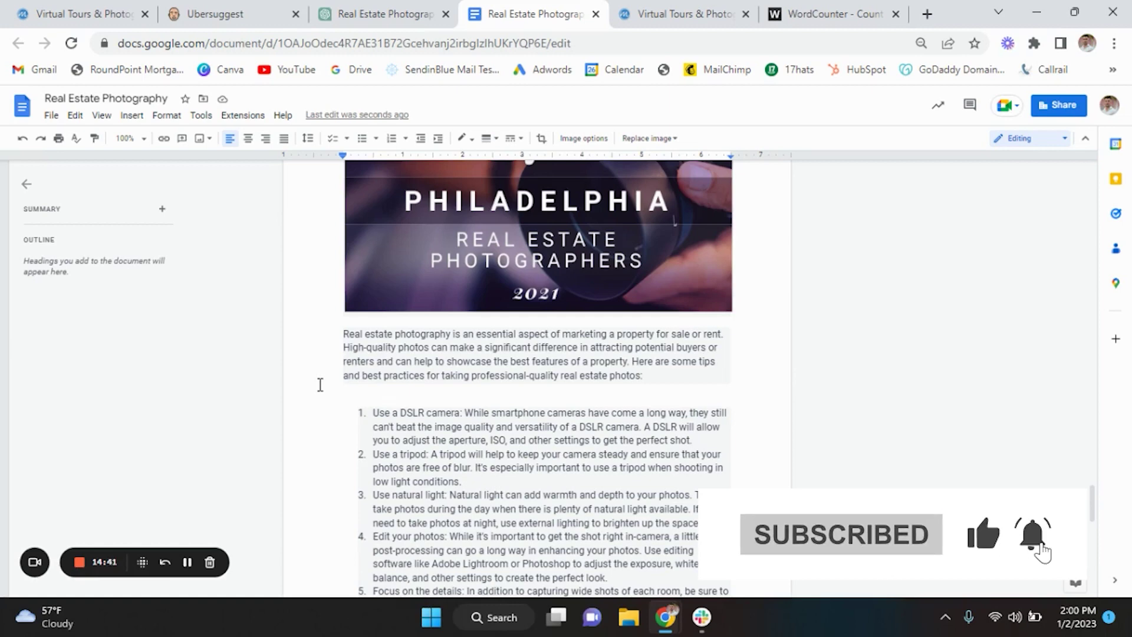
pyautogui.scroll(20, 320, 385)
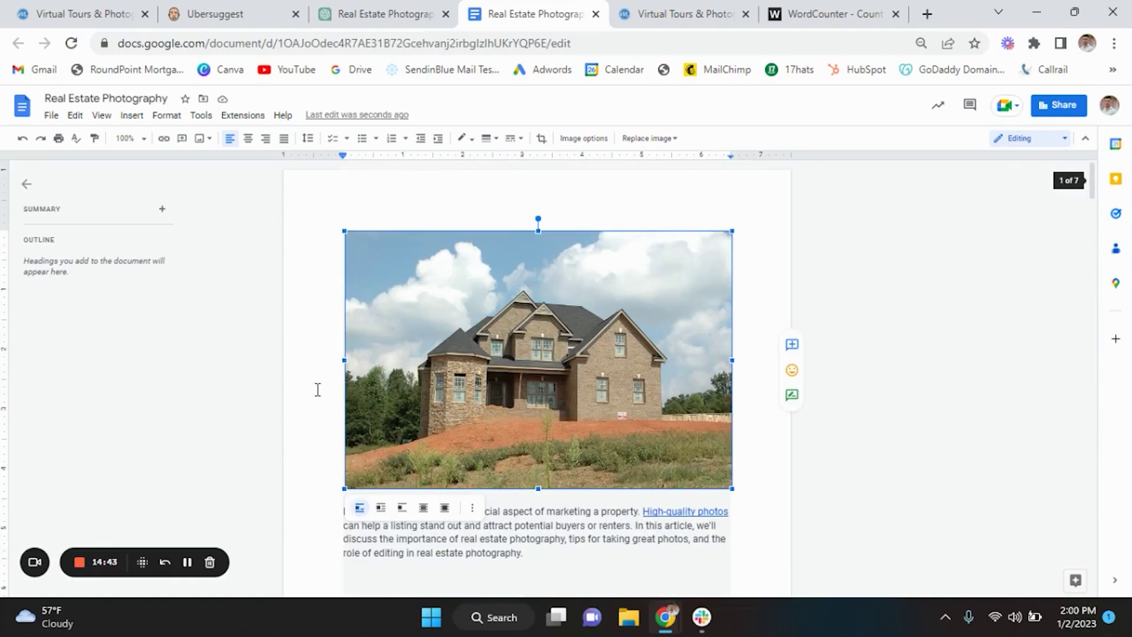